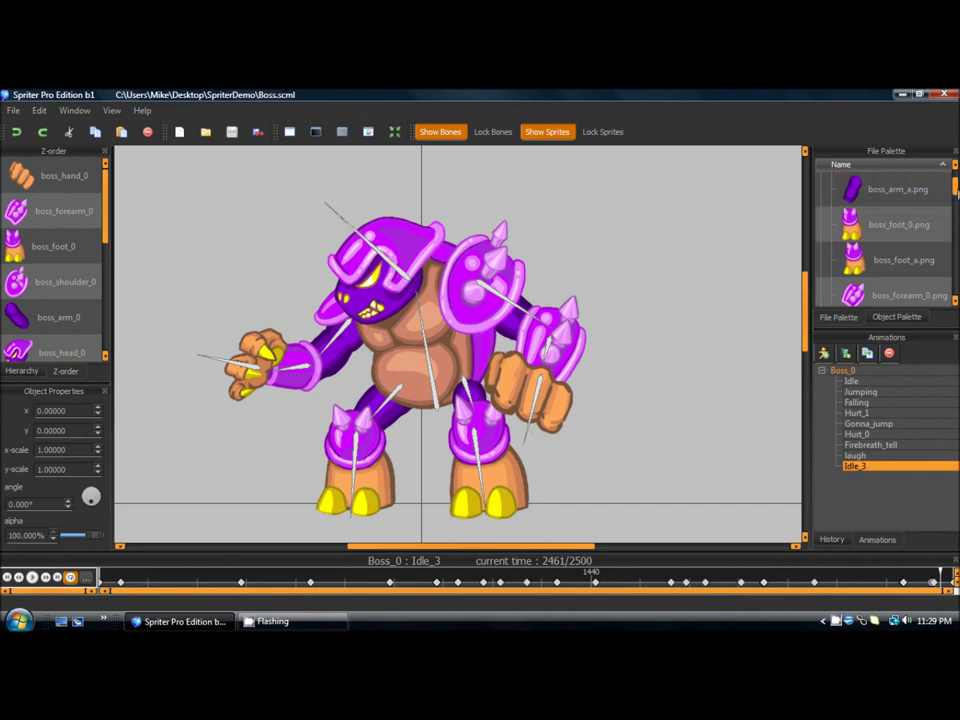
# Examine the boss_0 sprite images inside the SpriterDemo folder on the desktop
pyautogui.scroll(2, 852, 213)
pyautogui.click(821, 178)
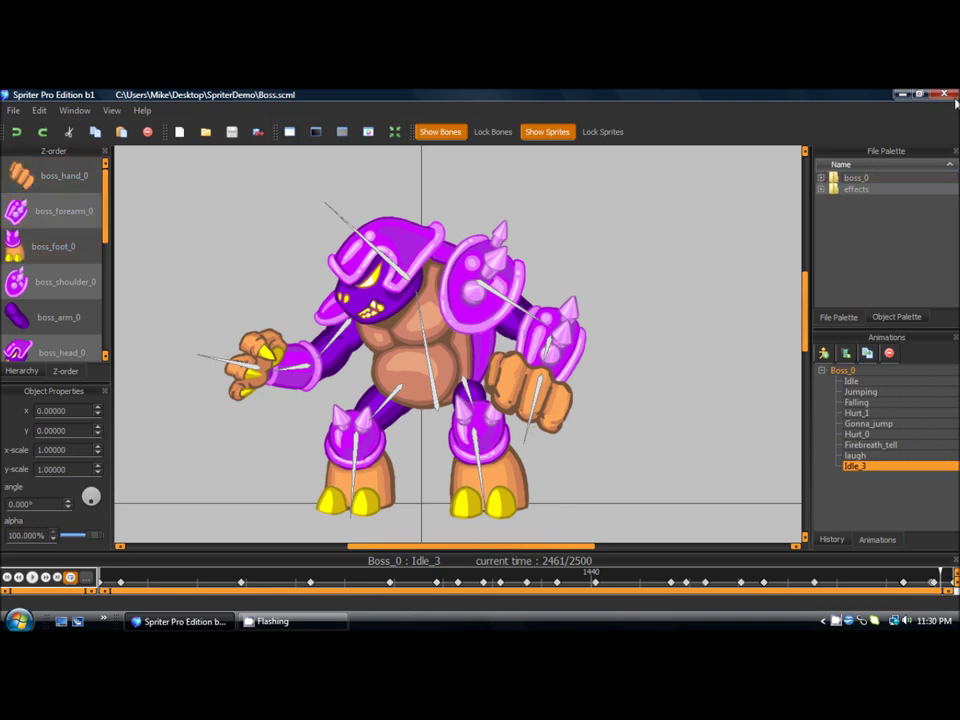
pyautogui.click(905, 96)
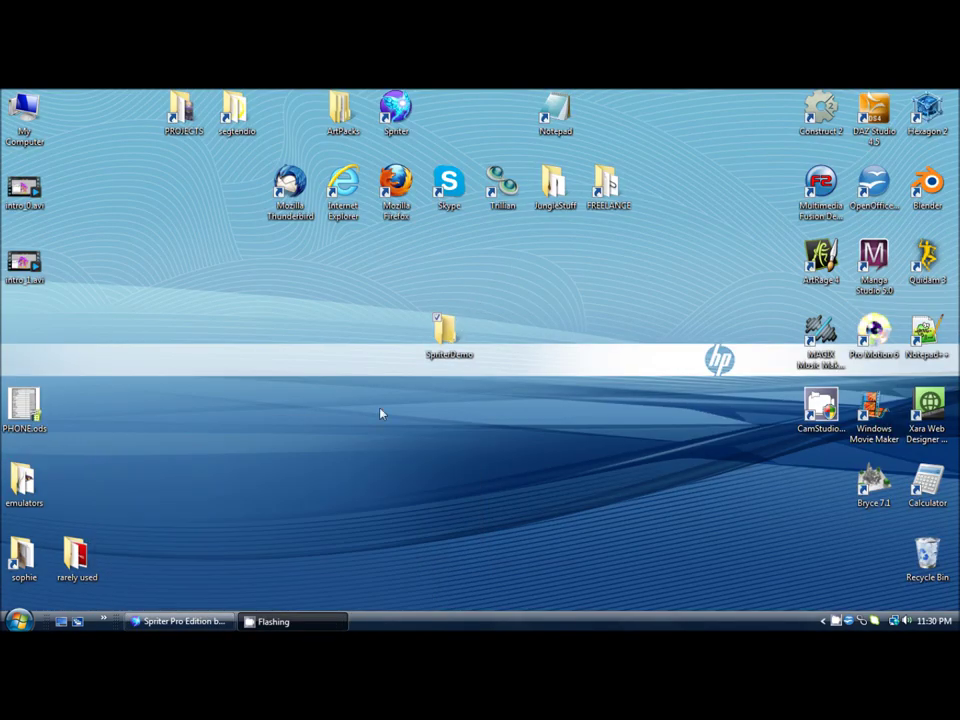
pyautogui.doubleClick(440, 333)
pyautogui.doubleClick(428, 256)
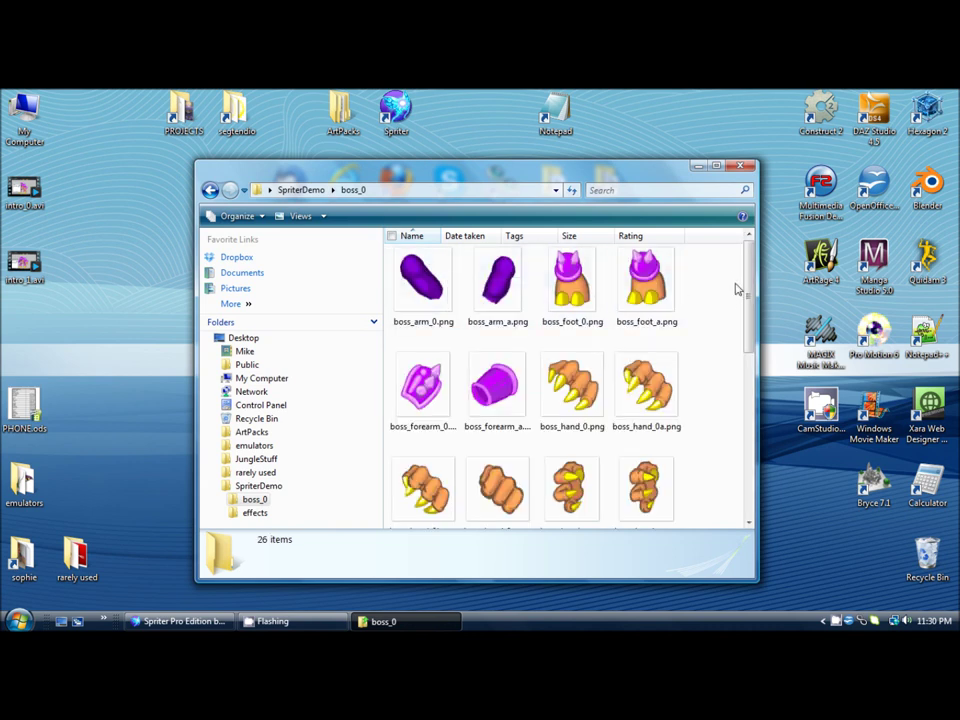
pyautogui.moveTo(746, 270); pyautogui.dragTo(701, 231)
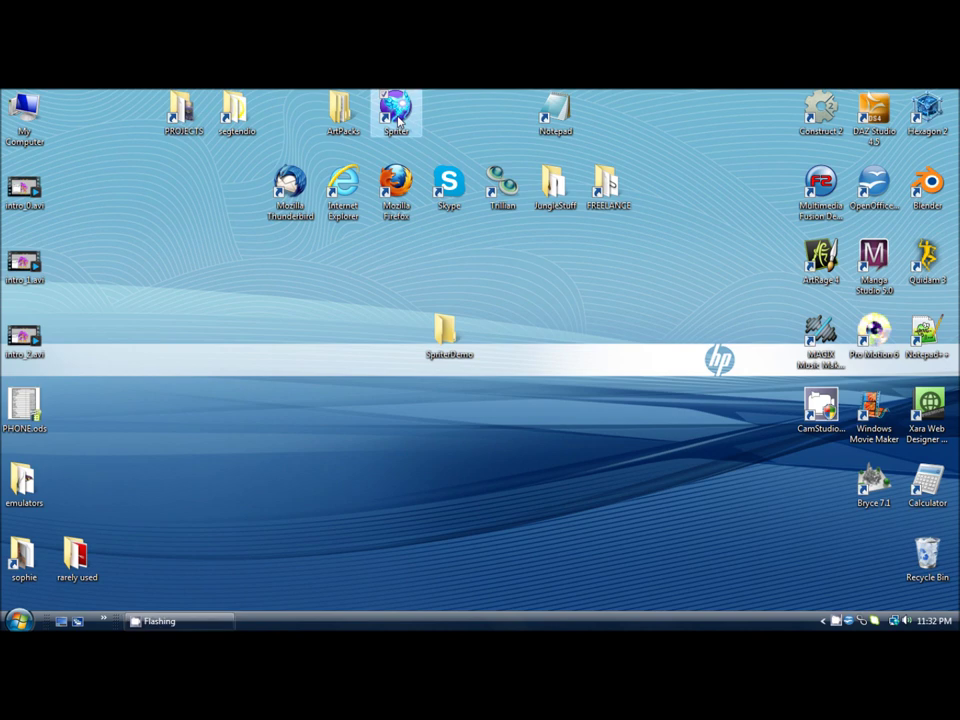
# Start Spriter and create a new project with the desktop folder SpriterDemo as its root folder
pyautogui.doubleClick(396, 112)
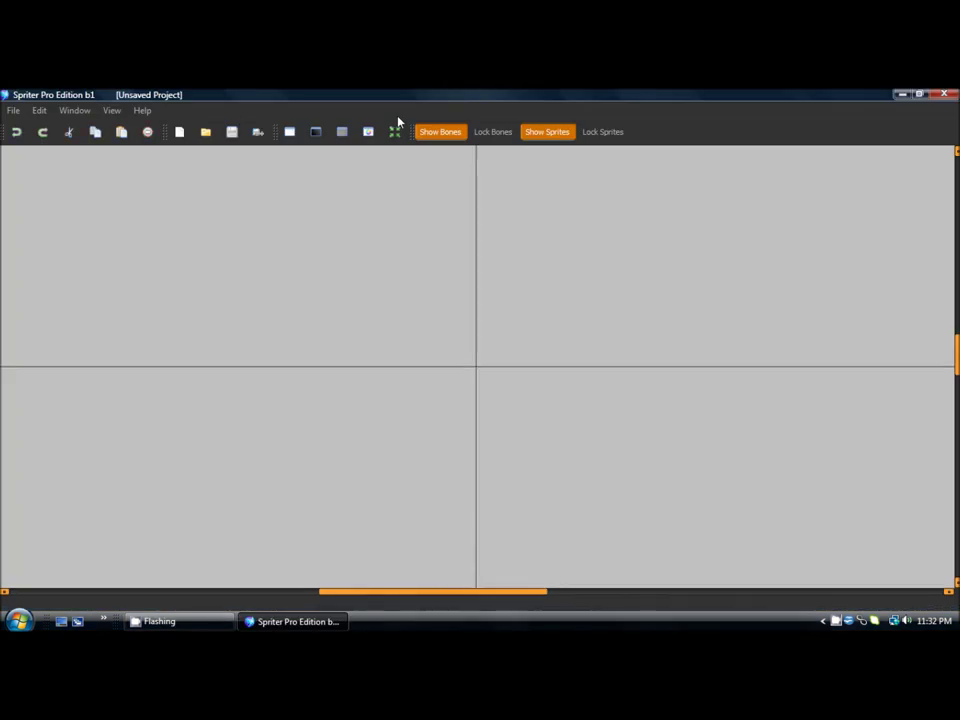
pyautogui.click(4, 109)
pyautogui.click(33, 125)
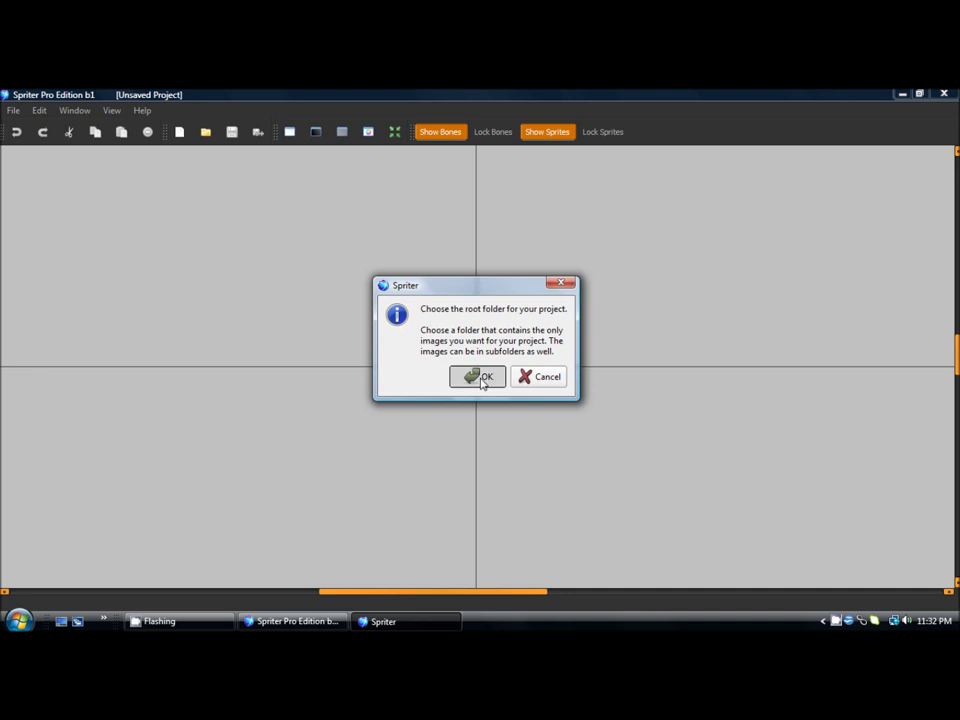
pyautogui.click(482, 377)
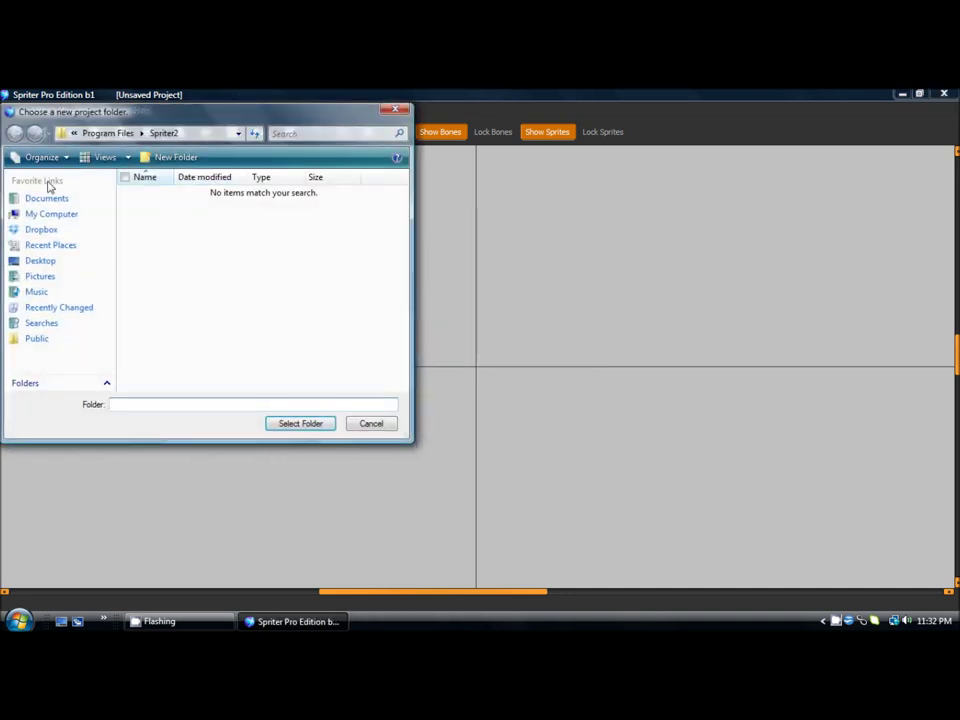
pyautogui.click(41, 261)
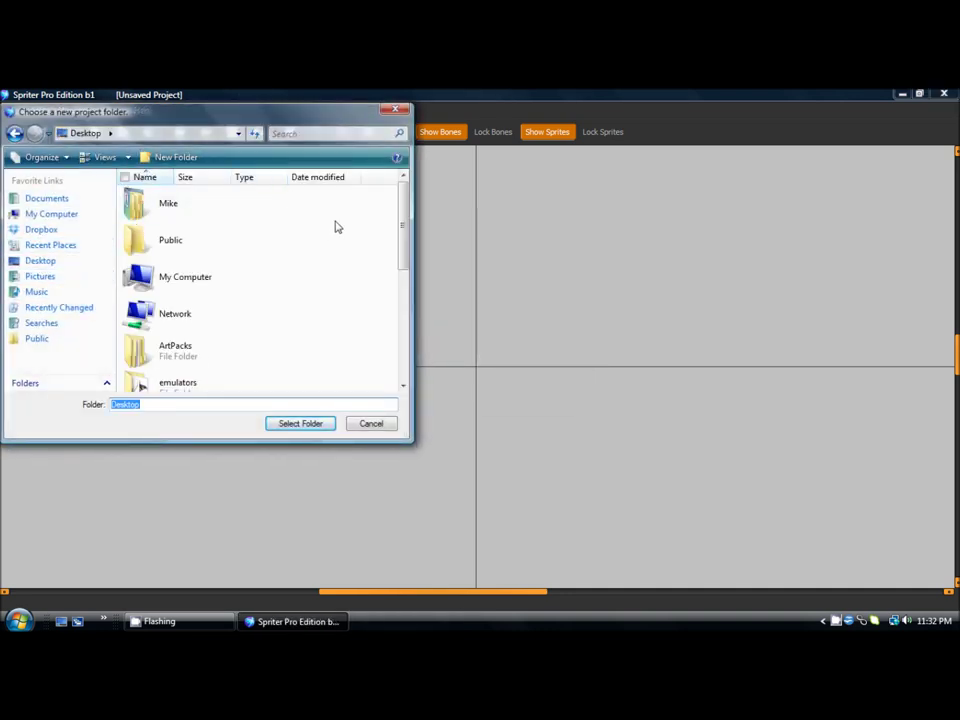
pyautogui.moveTo(401, 228); pyautogui.dragTo(390, 311)
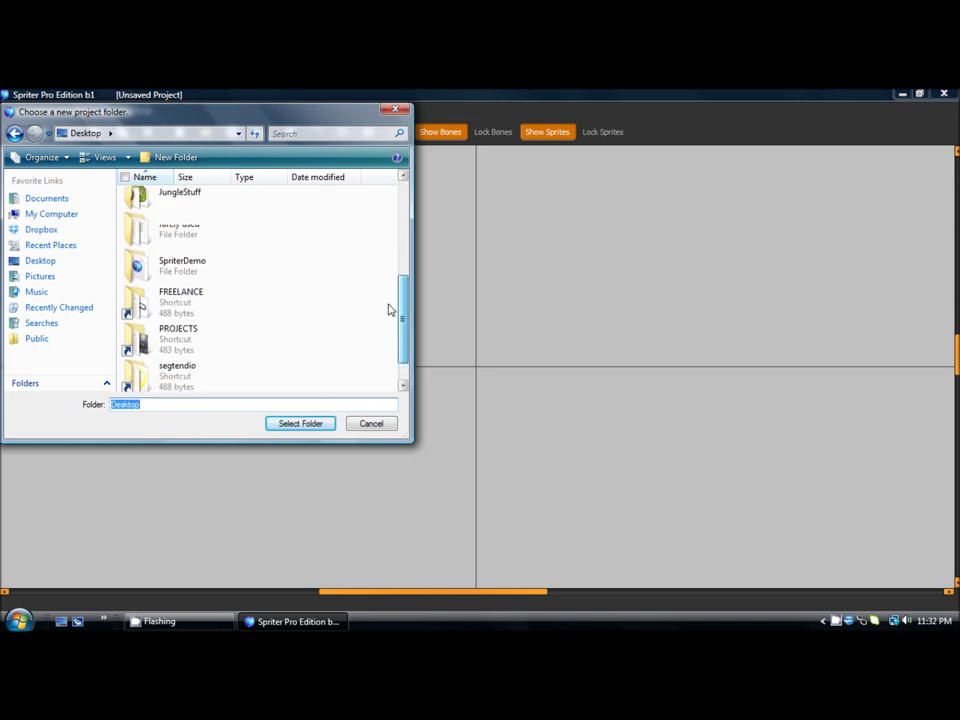
pyautogui.click(255, 272)
pyautogui.click(301, 424)
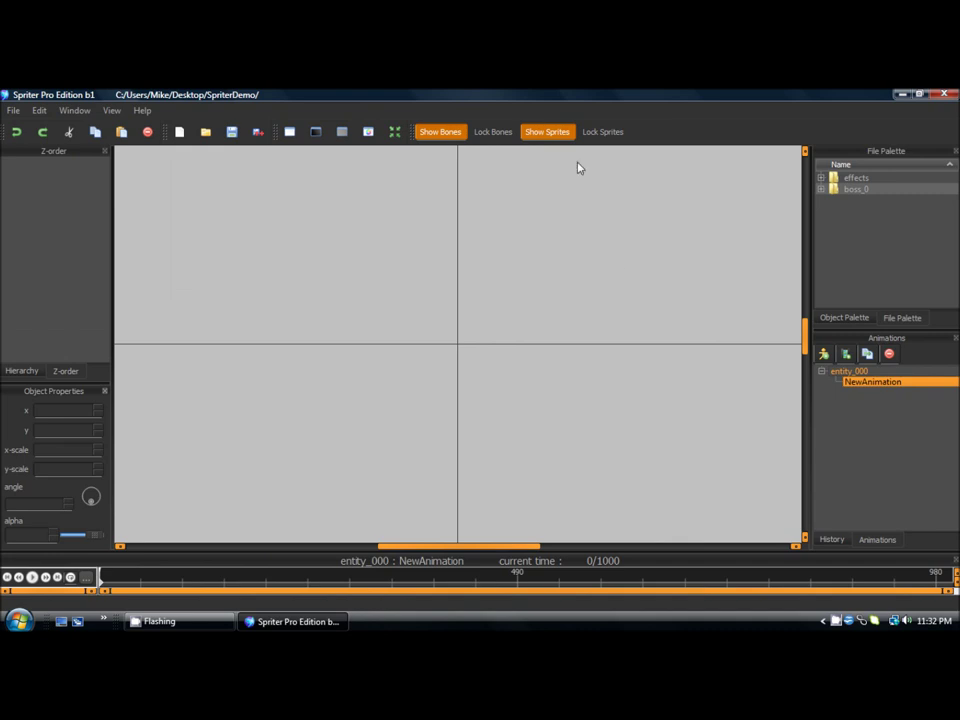
# Look through the images in the project's effects and boss_0 folders
pyautogui.click(821, 182)
pyautogui.scroll(-5, 873, 200)
pyautogui.scroll(-1, 873, 200)
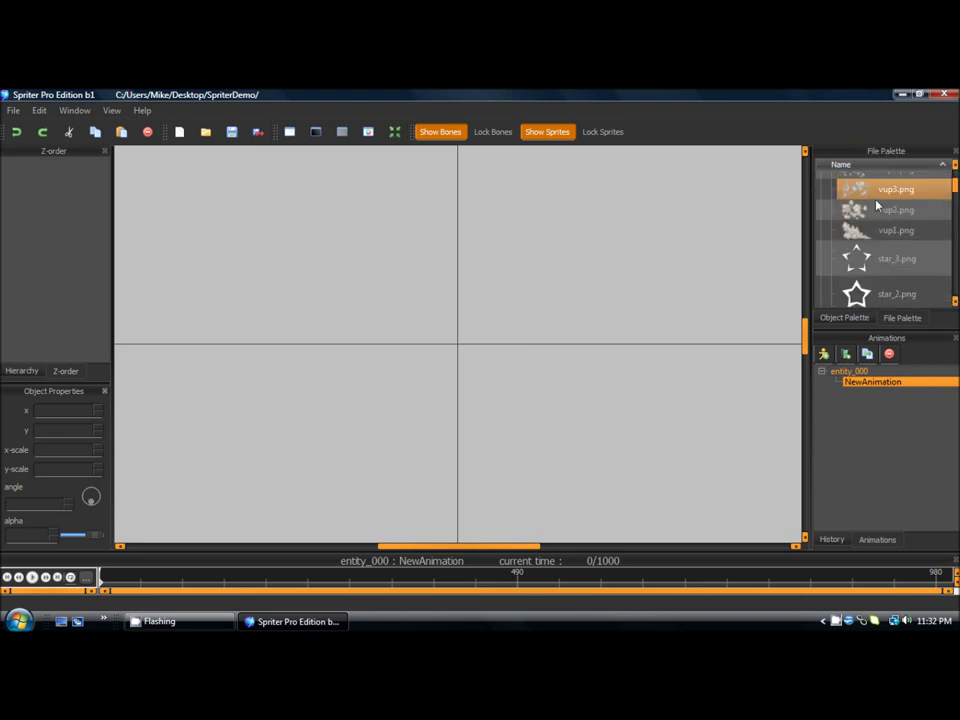
pyautogui.scroll(-8, 873, 200)
pyautogui.scroll(5, 873, 240)
pyautogui.scroll(8, 887, 201)
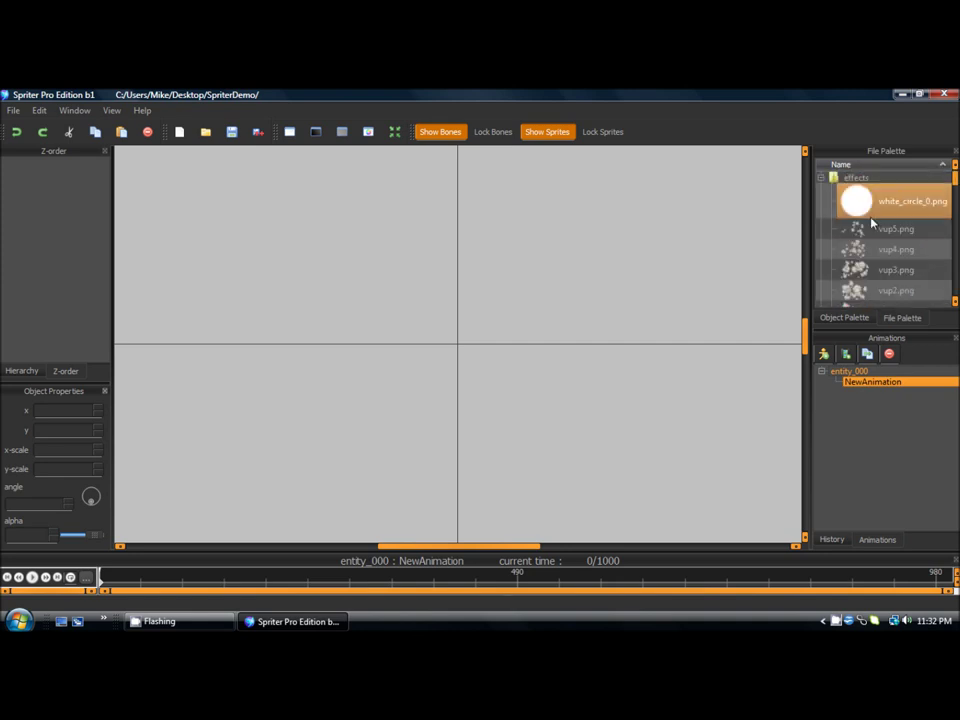
pyautogui.doubleClick(857, 179)
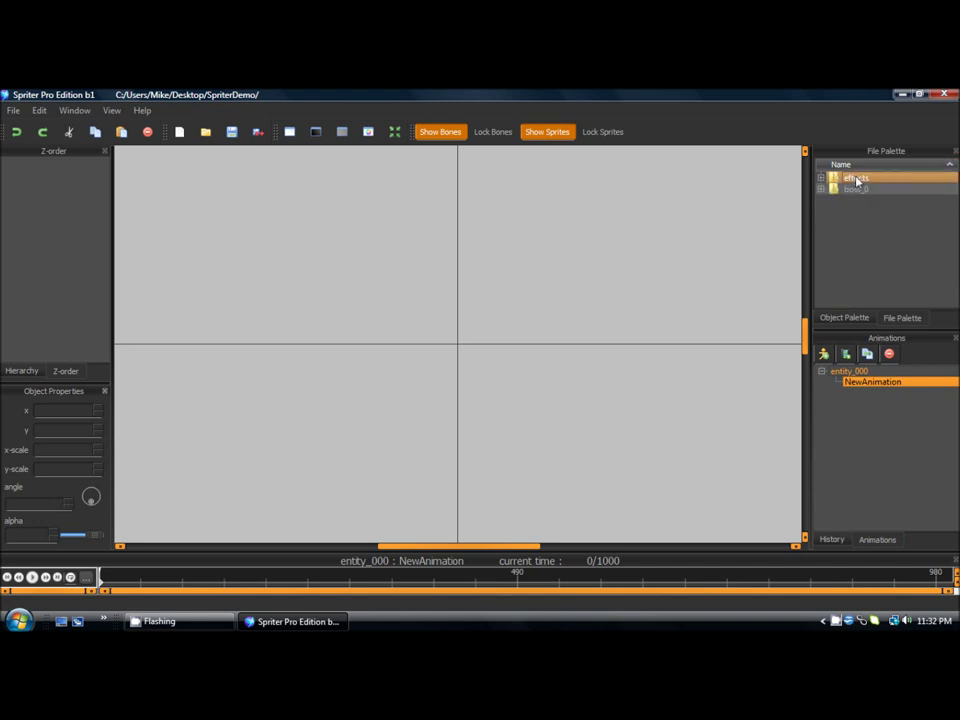
pyautogui.doubleClick(821, 190)
pyautogui.scroll(-4, 846, 225)
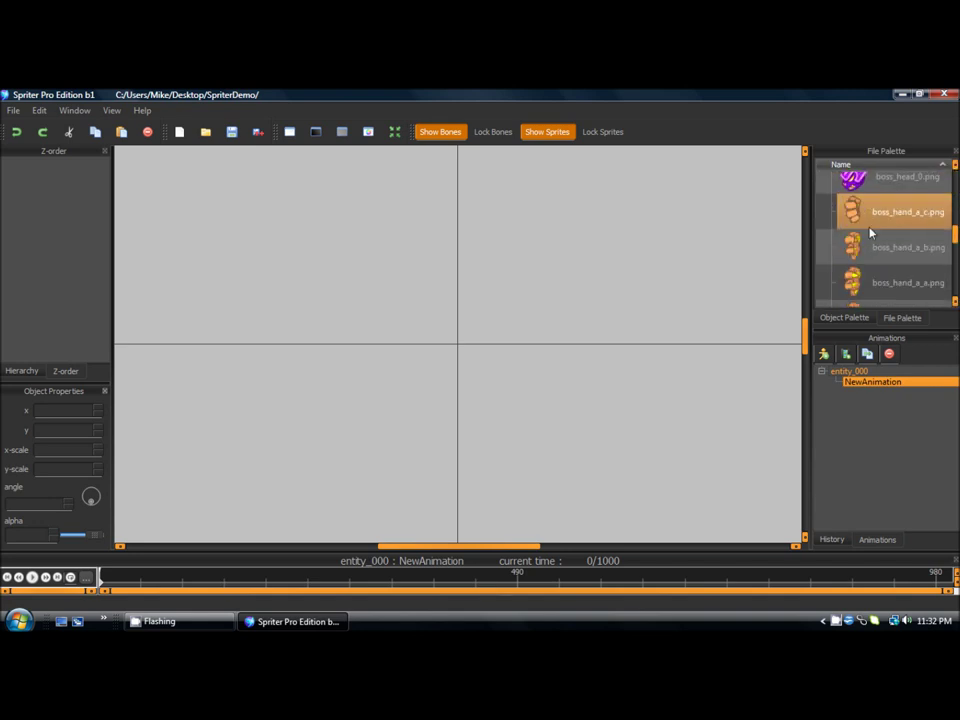
pyautogui.scroll(3, 870, 232)
pyautogui.doubleClick(852, 189)
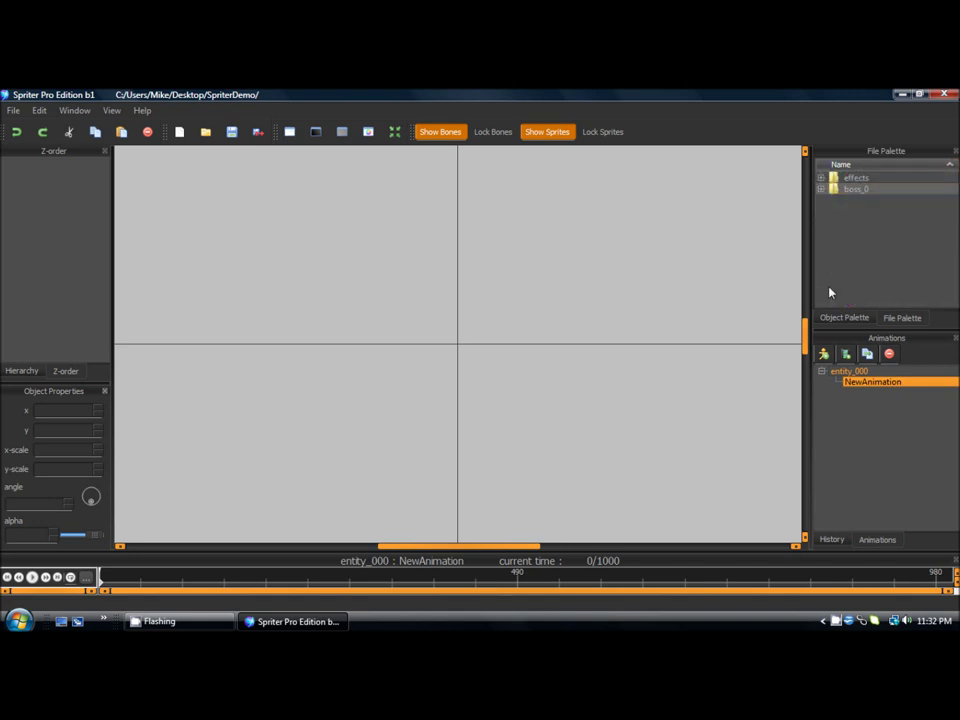
# Rename the entity entity_000 to boss and its animation NewAnimation to Idle
pyautogui.click(848, 372)
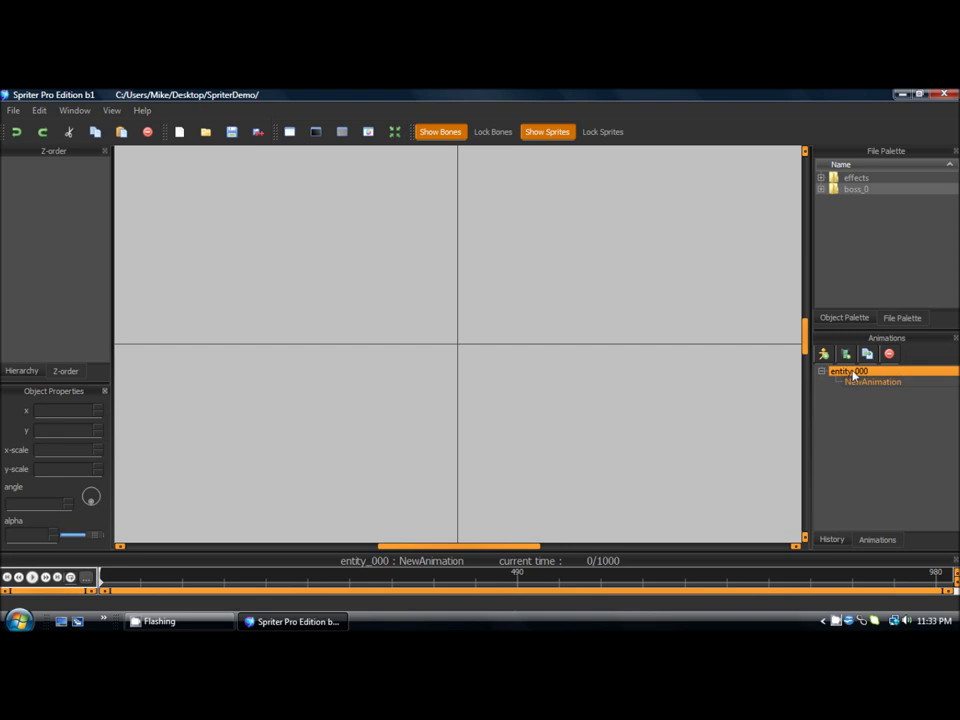
pyautogui.click(852, 373)
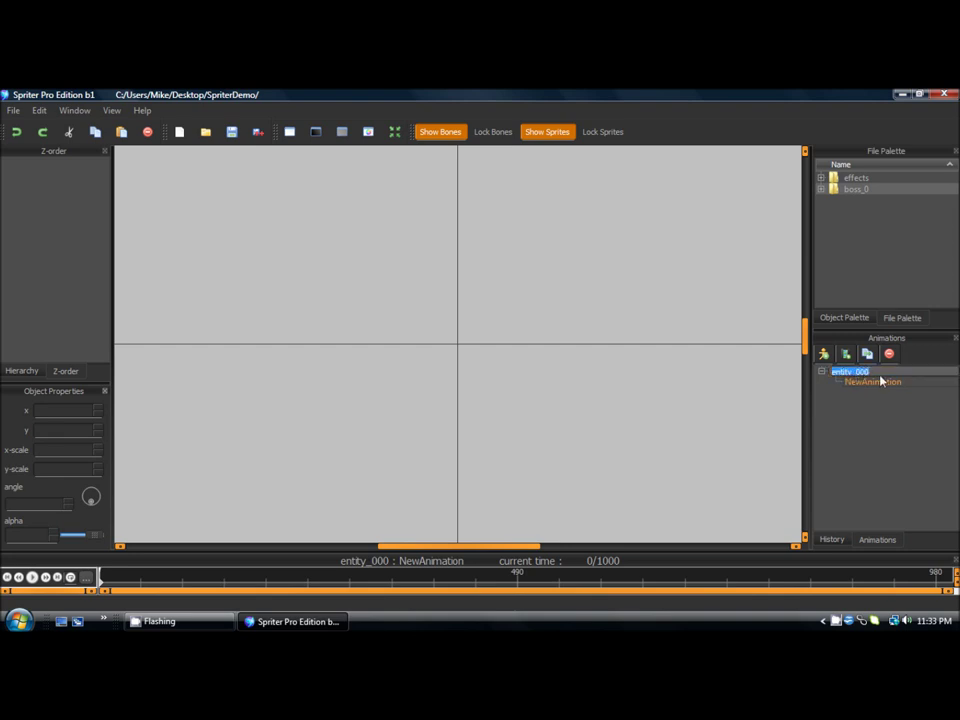
pyautogui.write('boss')
pyautogui.click(882, 381)
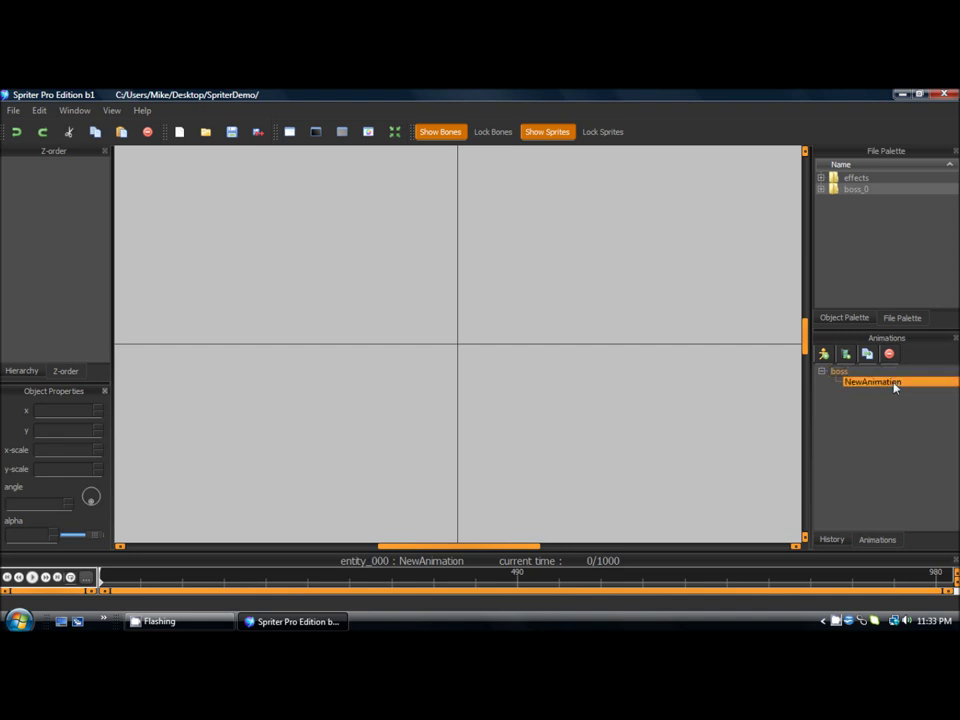
pyautogui.click(893, 383)
pyautogui.press('BackSpace')
pyautogui.press('Return')
pyautogui.click(821, 177)
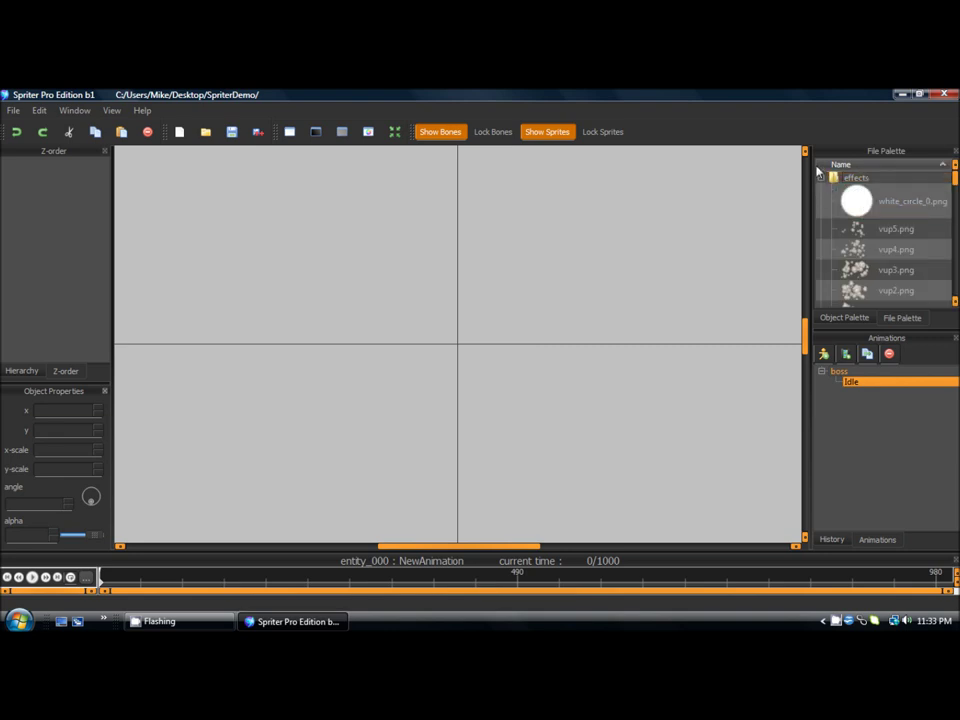
pyautogui.doubleClick(849, 179)
pyautogui.click(850, 190)
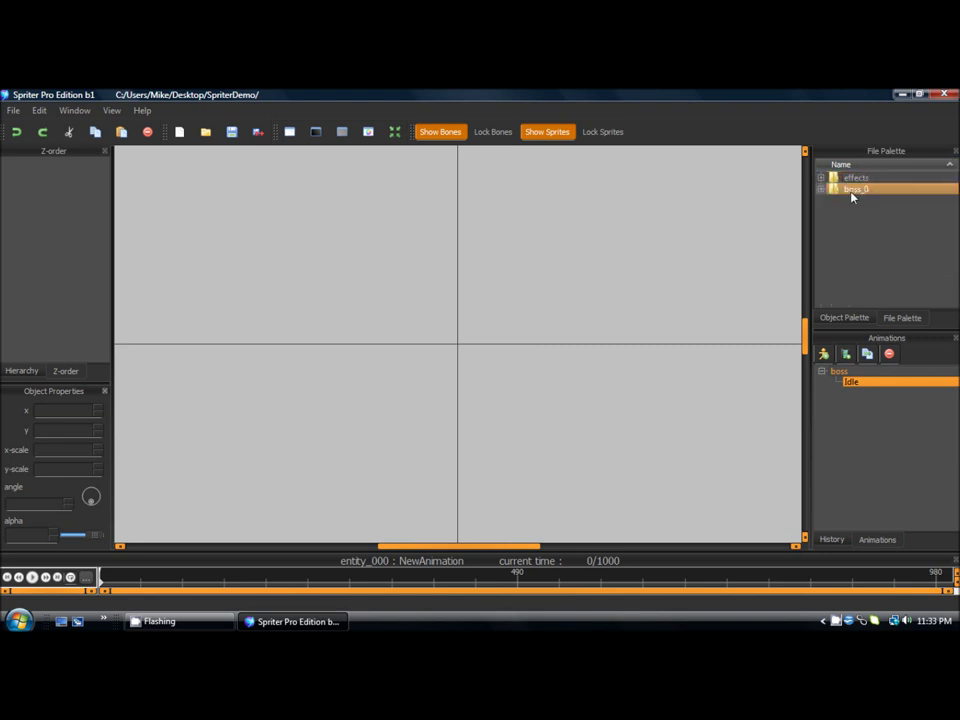
pyautogui.click(722, 249)
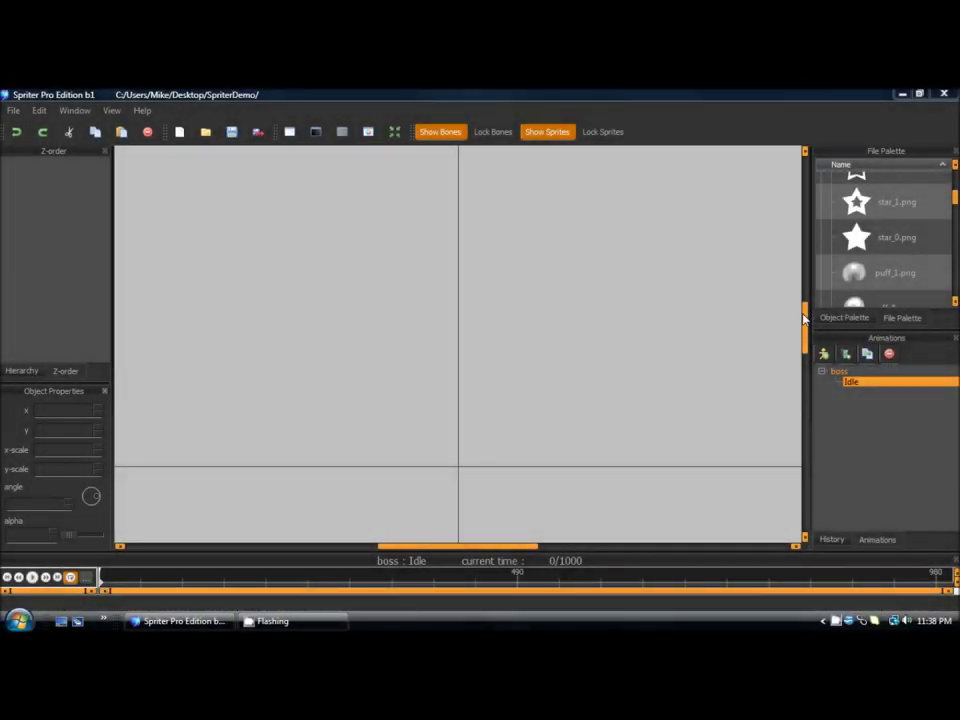
# Place the star_0.png sprite on the canvas at about x -276, y -172
pyautogui.moveTo(805, 318); pyautogui.dragTo(805, 328)
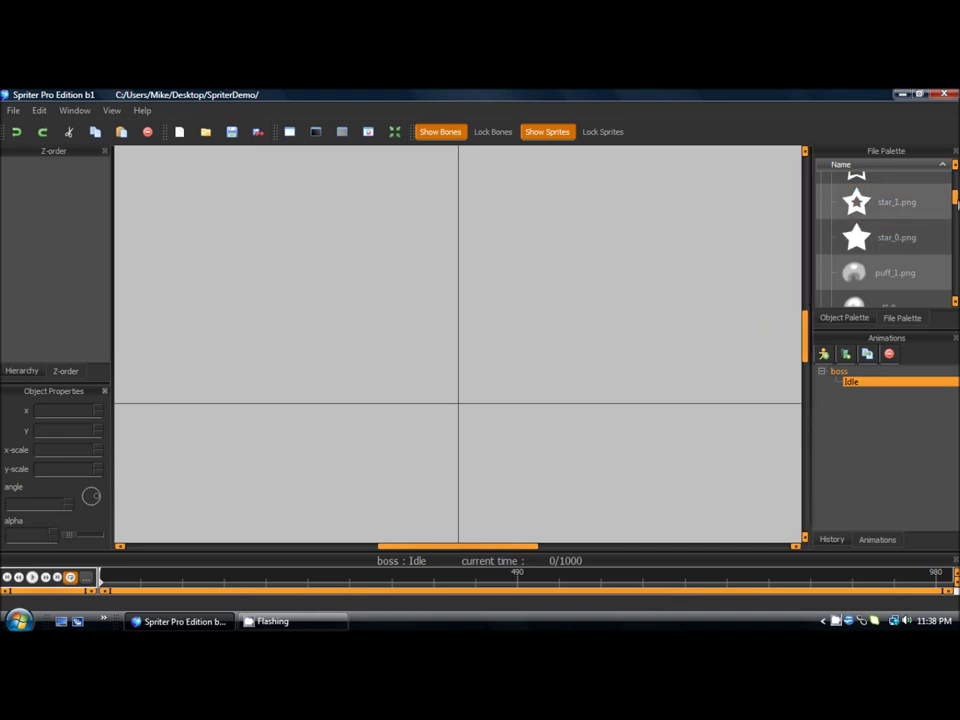
pyautogui.scroll(2, 955, 203)
pyautogui.scroll(-2, 955, 203)
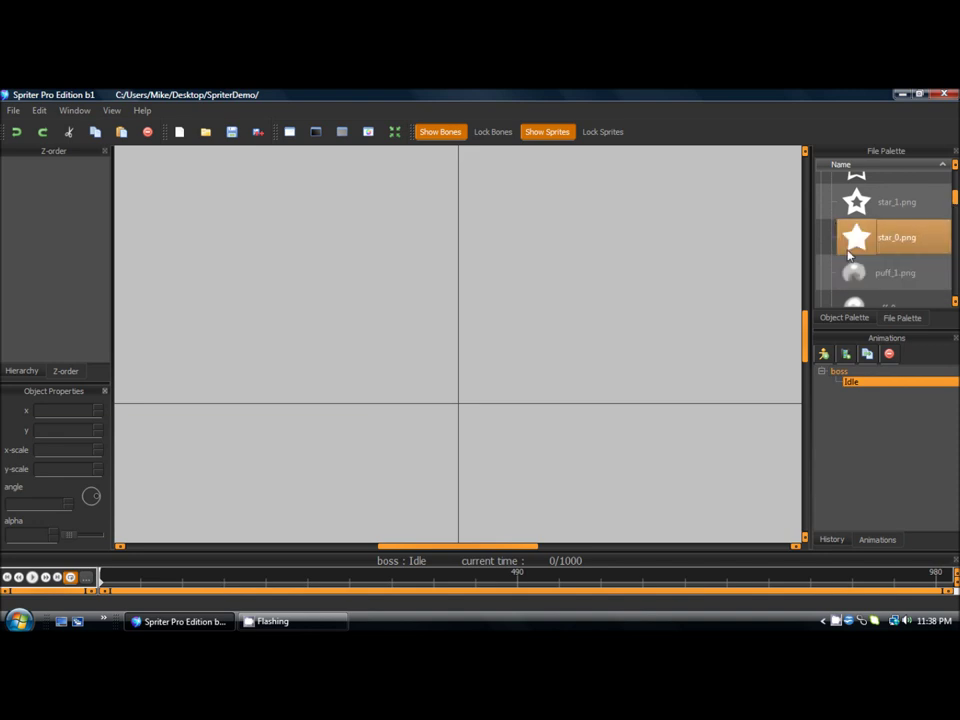
pyautogui.moveTo(860, 238); pyautogui.dragTo(268, 298)
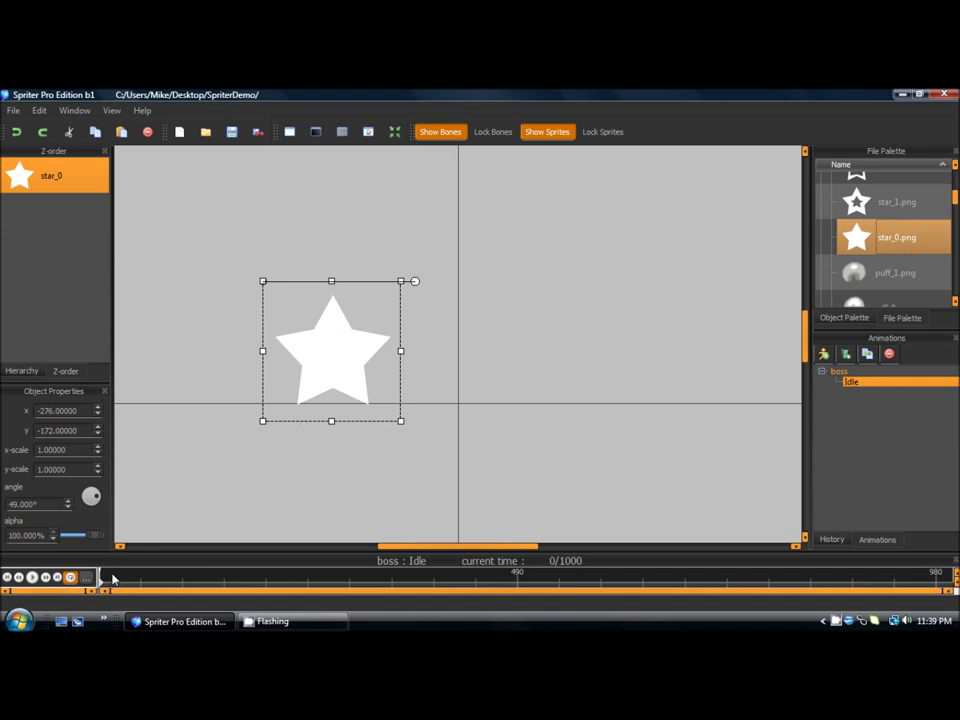
# Move the star's pivot point from its corner to the centre of the sprite at time 0
pyautogui.moveTo(133, 580); pyautogui.dragTo(412, 577)
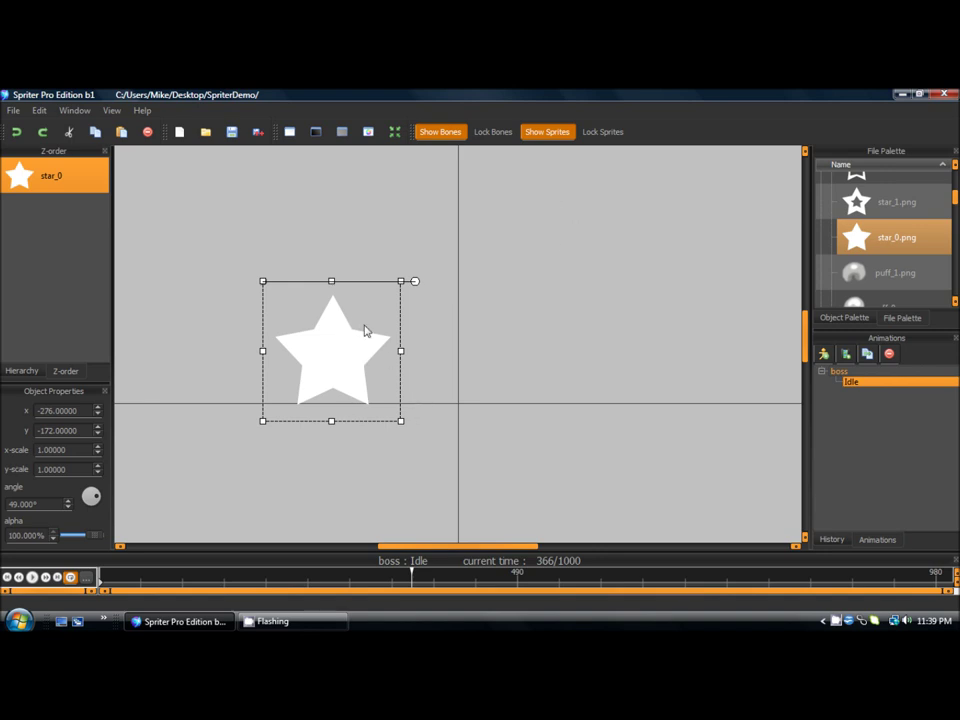
pyautogui.moveTo(385, 581); pyautogui.dragTo(102, 578)
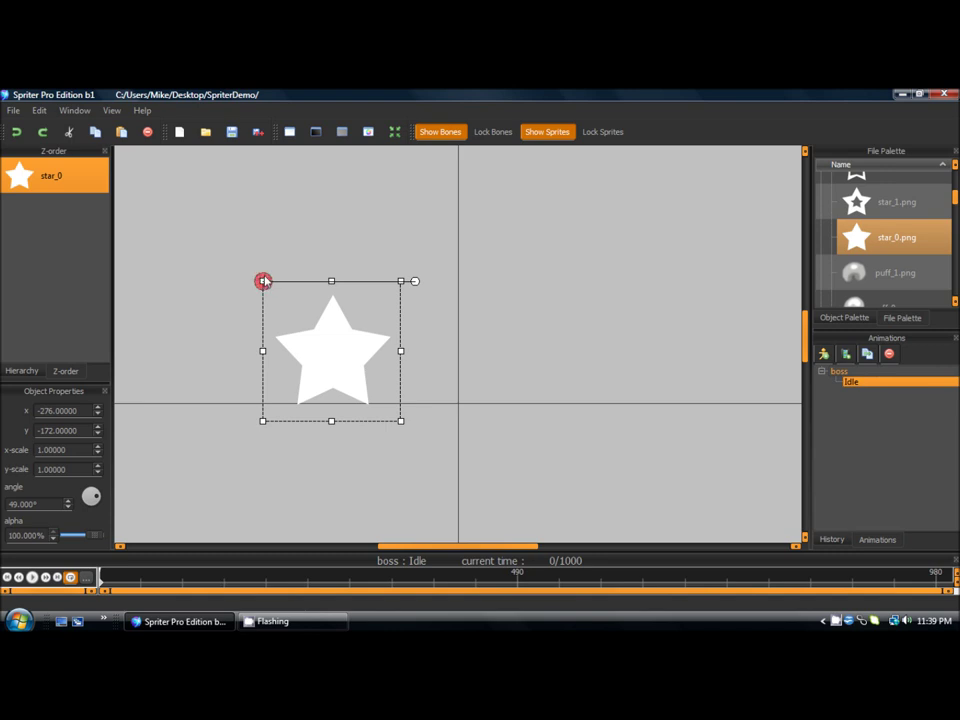
pyautogui.moveTo(262, 281); pyautogui.dragTo(336, 362)
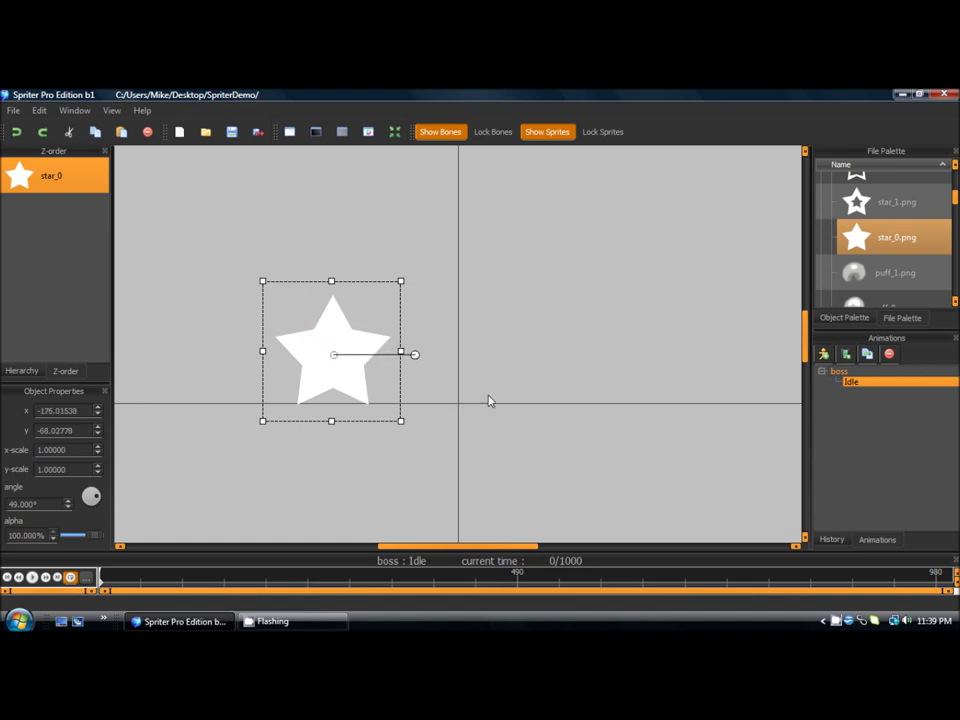
# At time 123, scale the star up to about 1.66 and move it to about x 200, y -194
pyautogui.click(151, 577)
pyautogui.moveTo(168, 586); pyautogui.dragTo(205, 578)
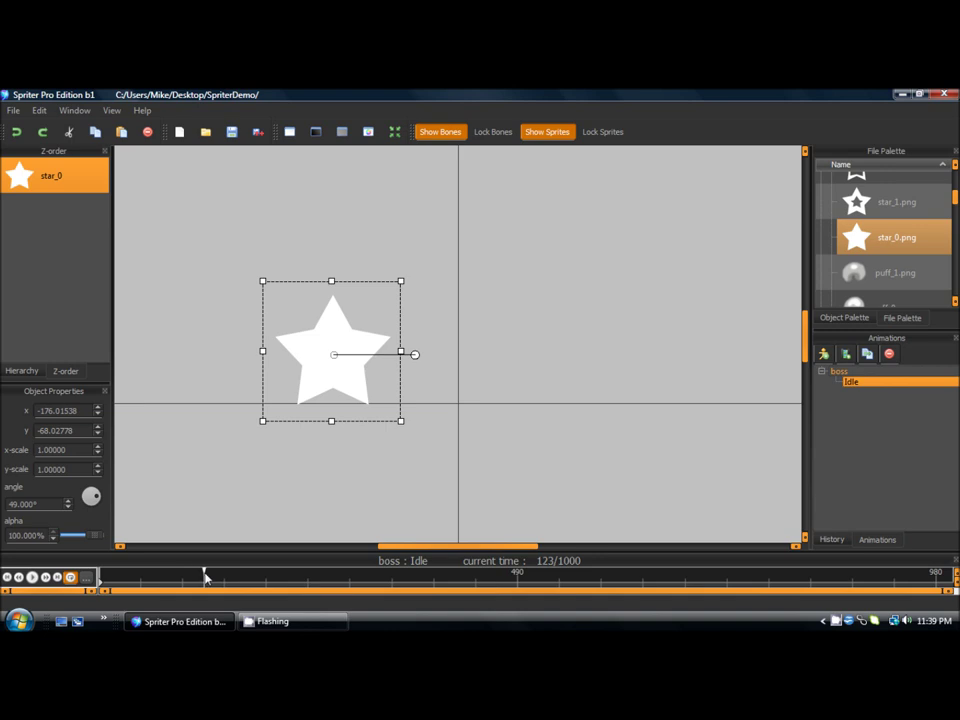
pyautogui.moveTo(312, 355); pyautogui.dragTo(495, 312)
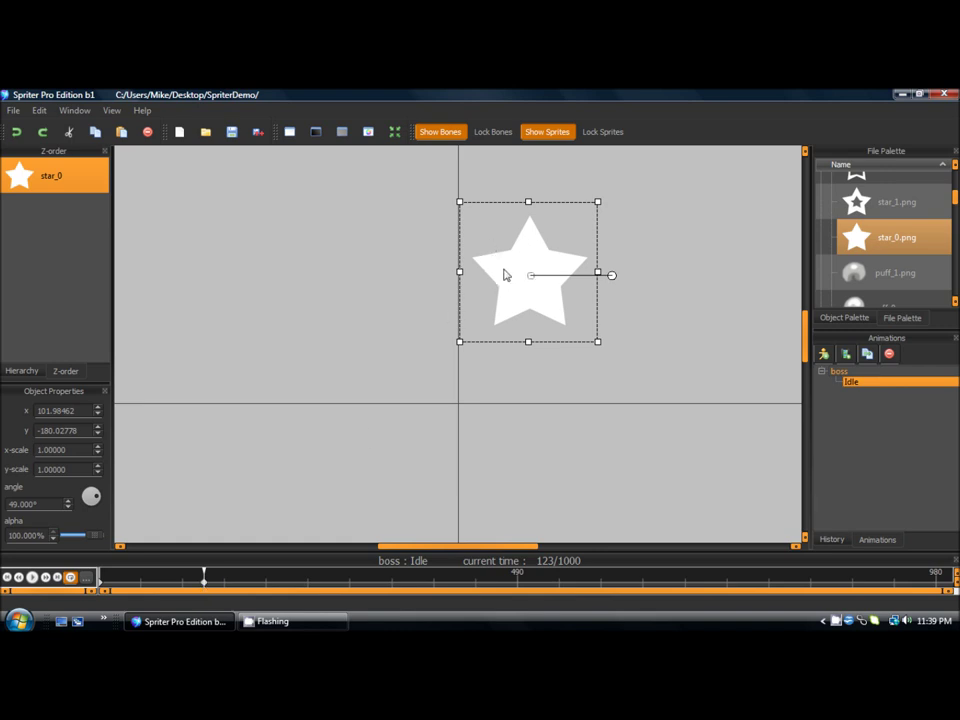
pyautogui.moveTo(505, 275); pyautogui.dragTo(594, 249)
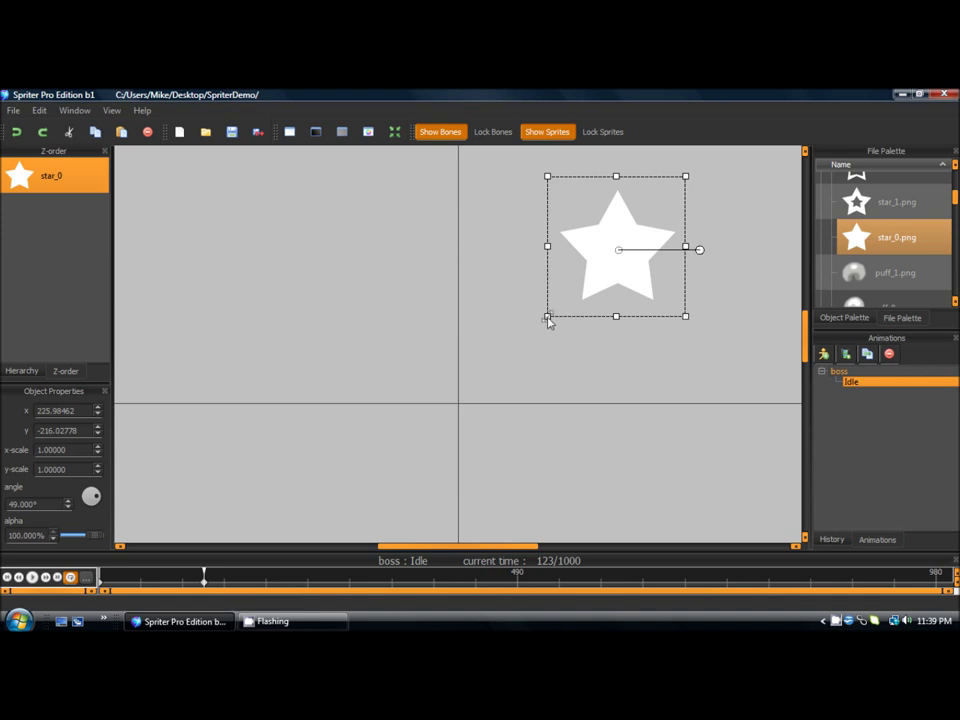
pyautogui.moveTo(548, 318); pyautogui.dragTo(456, 409)
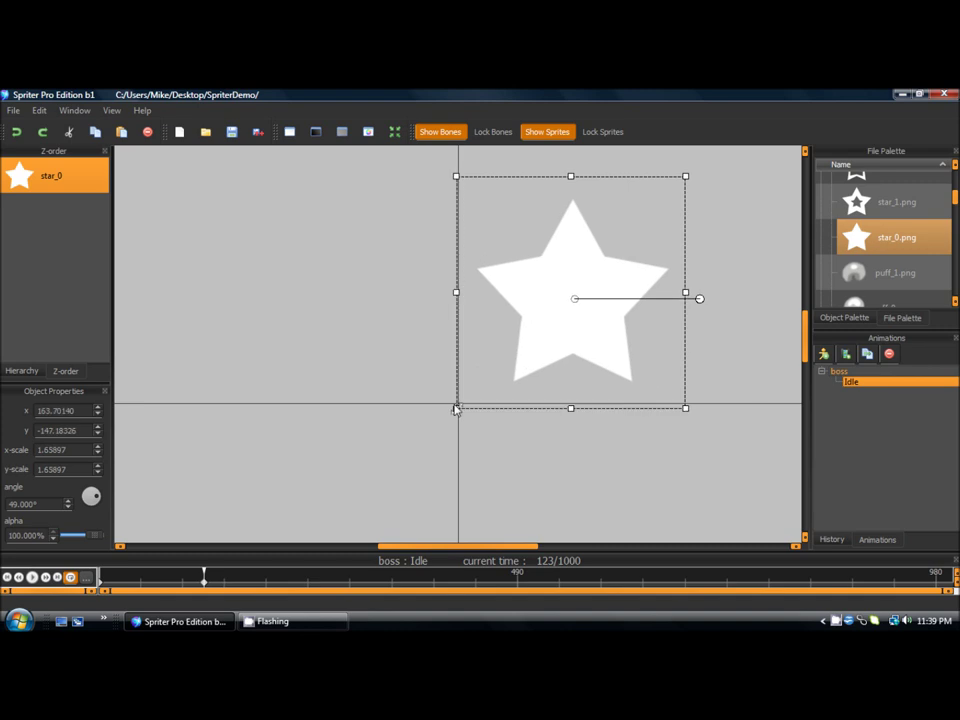
pyautogui.moveTo(553, 283); pyautogui.dragTo(578, 249)
# Rotate the star to an angle of 147° and lower its alpha to about 14% at time 123
pyautogui.moveTo(728, 268); pyautogui.dragTo(529, 345)
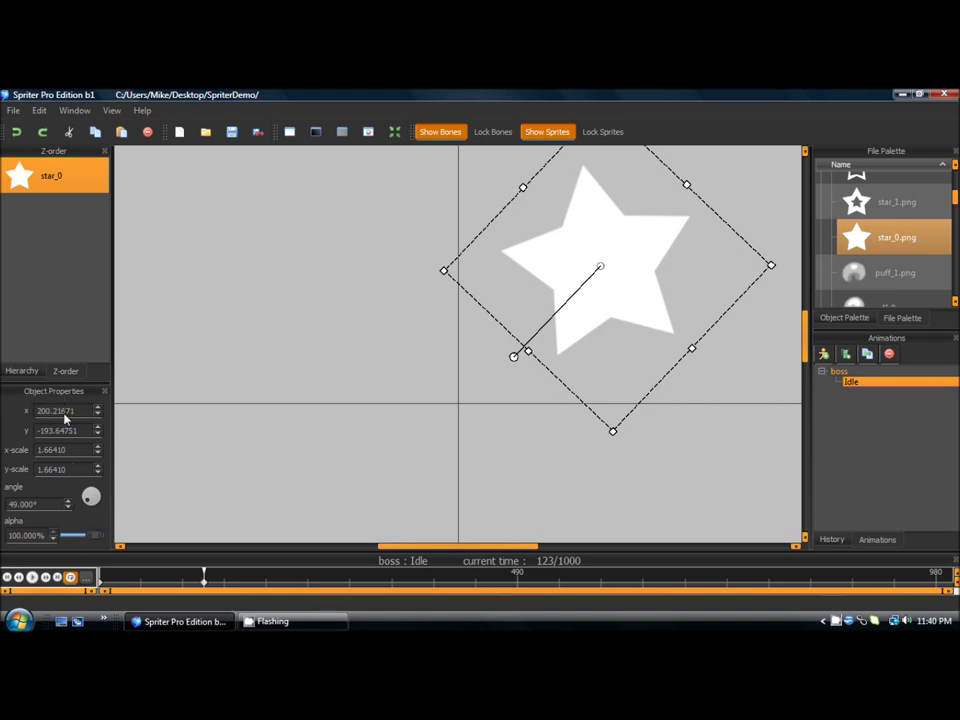
pyautogui.moveTo(83, 505); pyautogui.dragTo(88, 503)
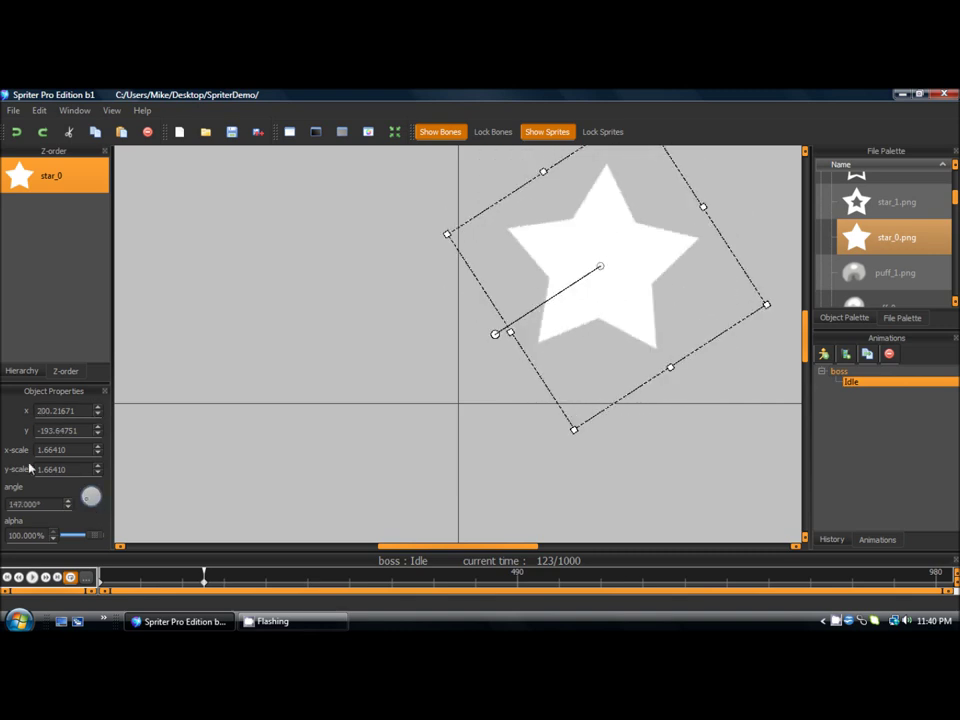
pyautogui.moveTo(88, 535); pyautogui.dragTo(77, 541)
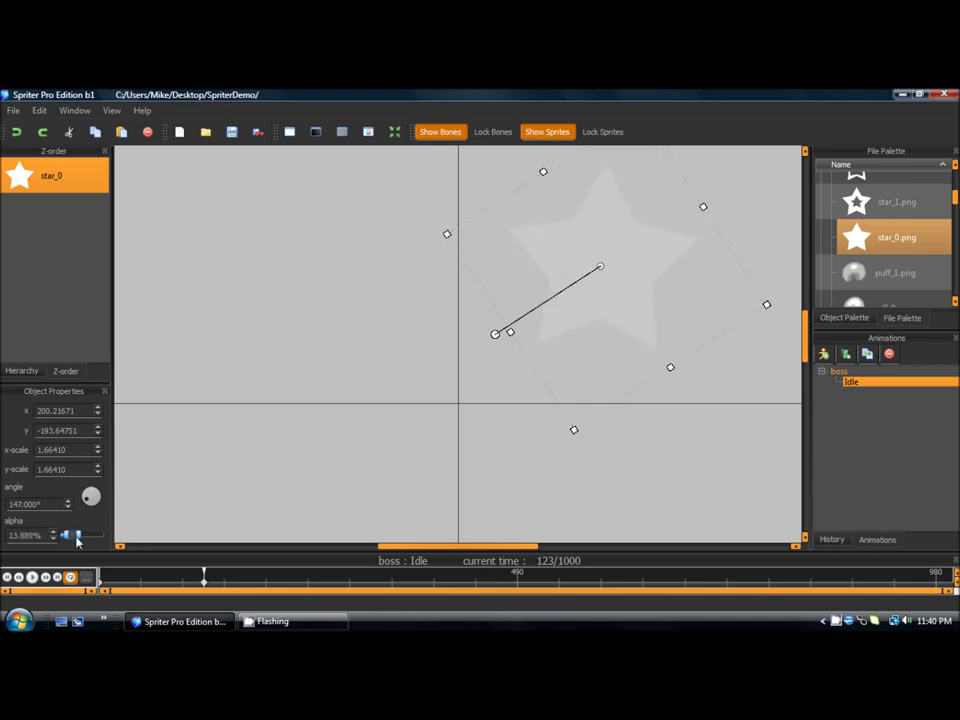
pyautogui.moveTo(188, 578); pyautogui.dragTo(110, 577)
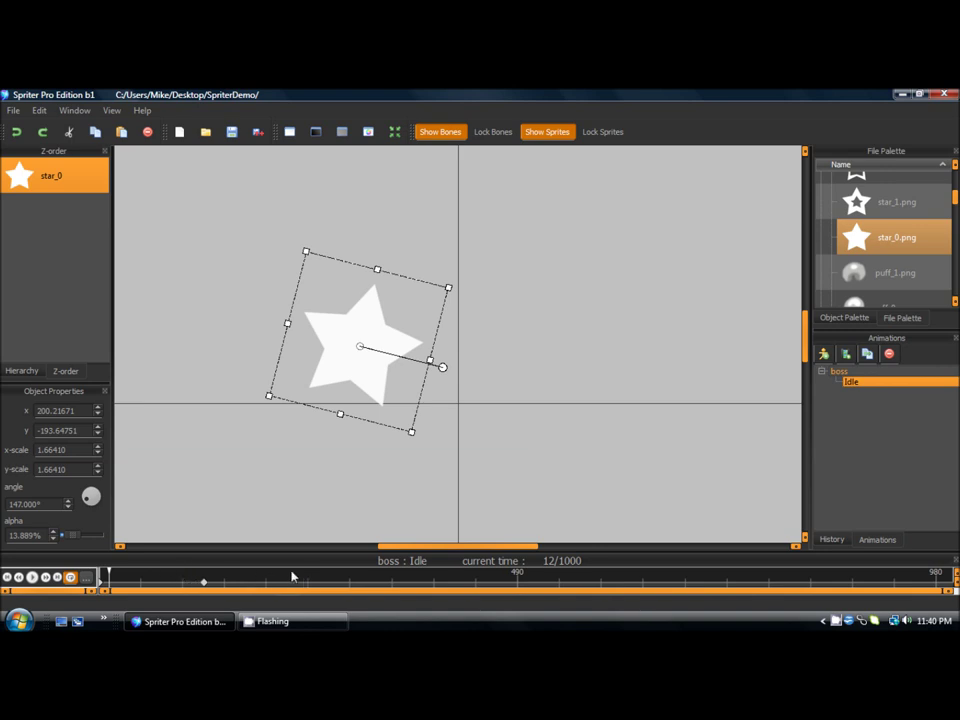
# Retime the star's second keyframe to time 629 and play the tween with looping turned off
pyautogui.hotkey('ctrl', 'Right')
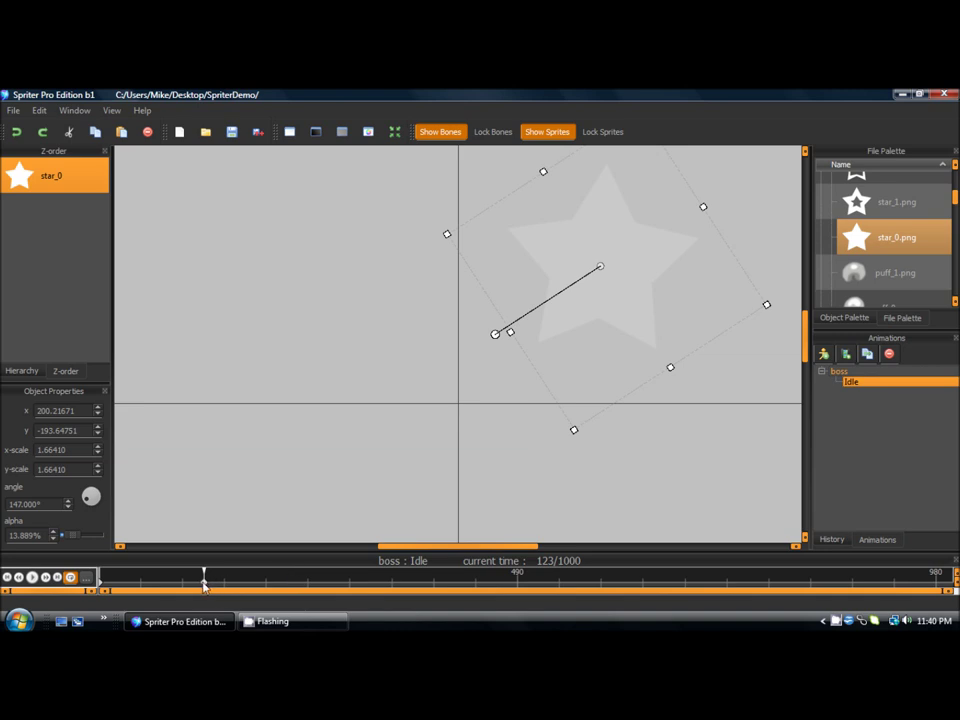
pyautogui.hotkey('ctrl', 'Left')
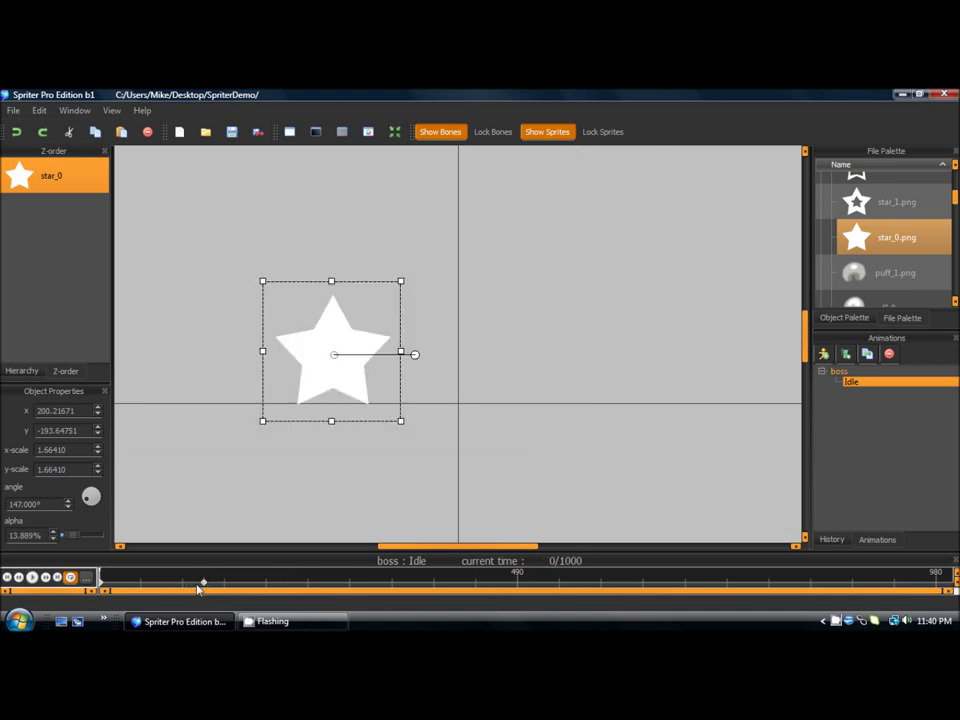
pyautogui.hotkey('ctrl', 'Right')
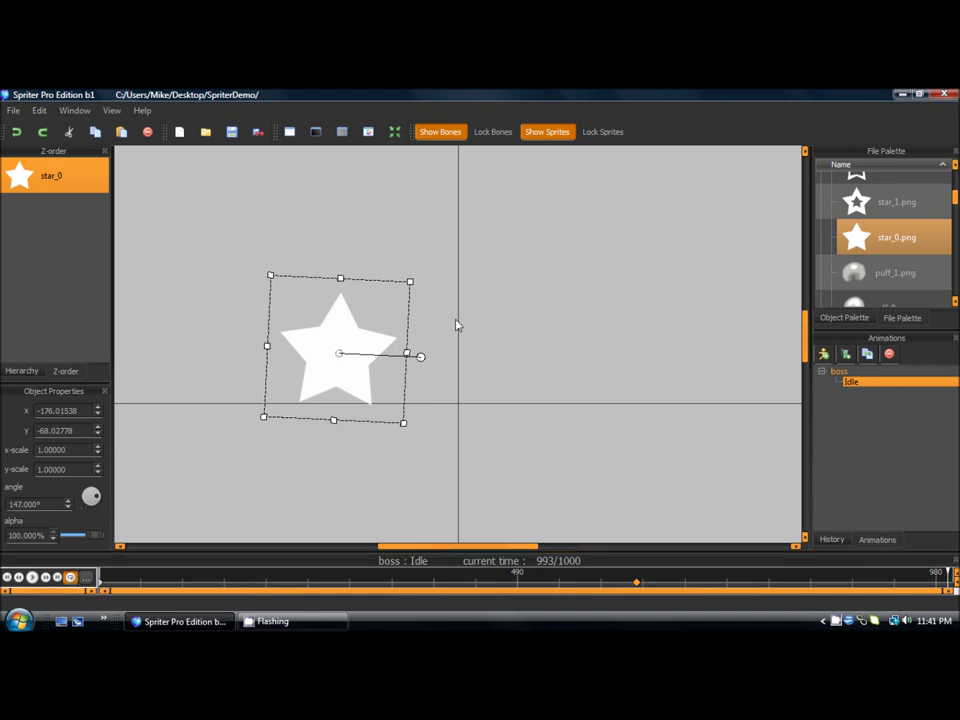
pyautogui.click(70, 578)
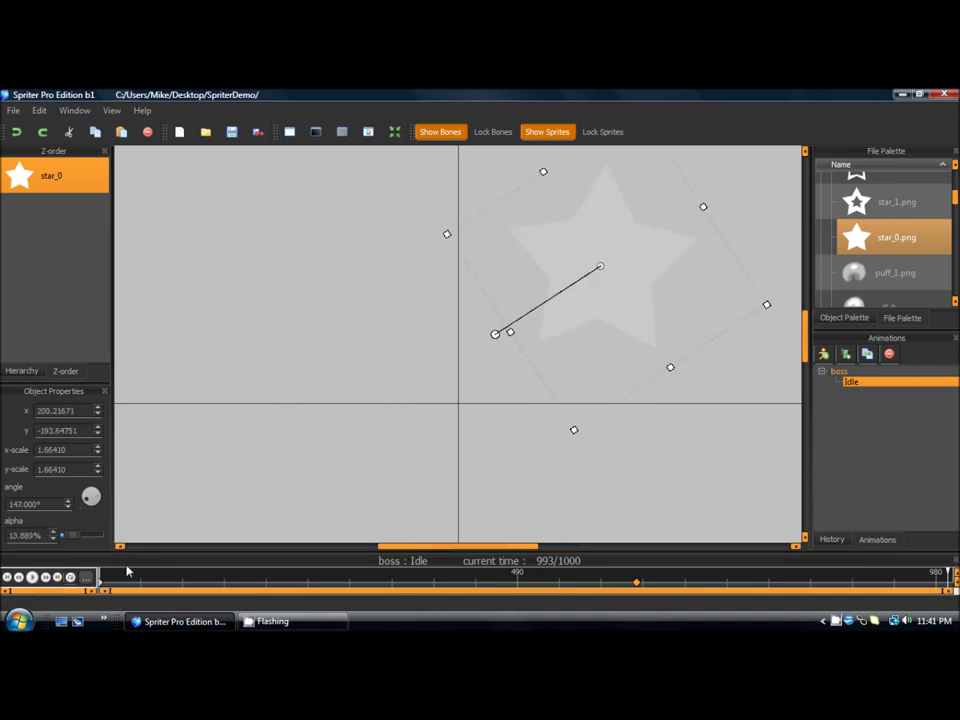
pyautogui.click(32, 578)
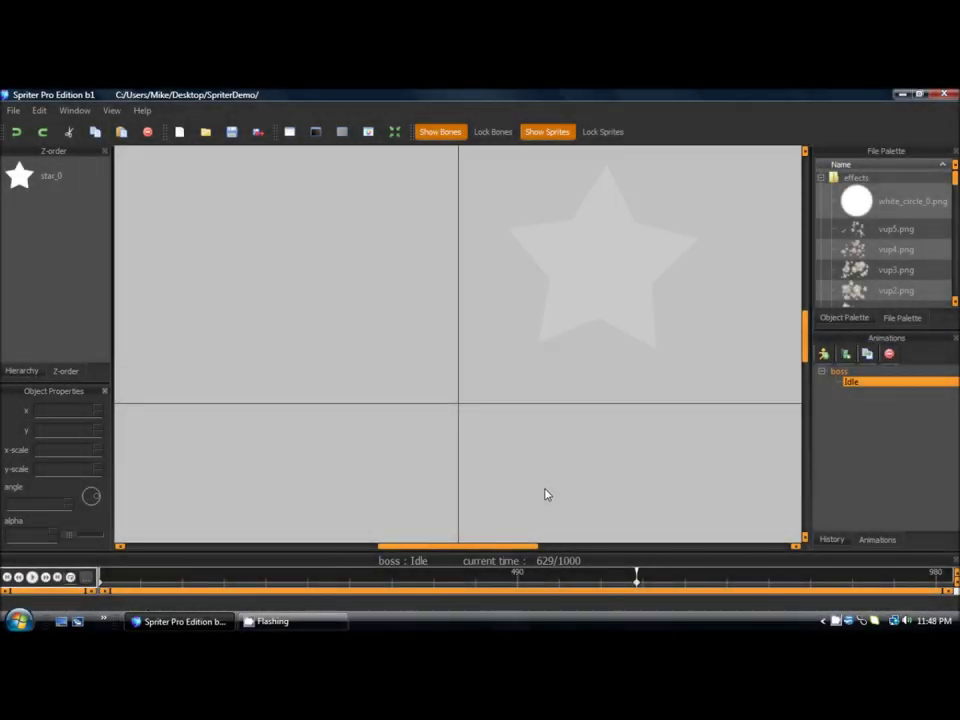
# At time 363, midway through the tween, swap the star sprite's image for star_1.png
pyautogui.moveTo(451, 578); pyautogui.dragTo(425, 581)
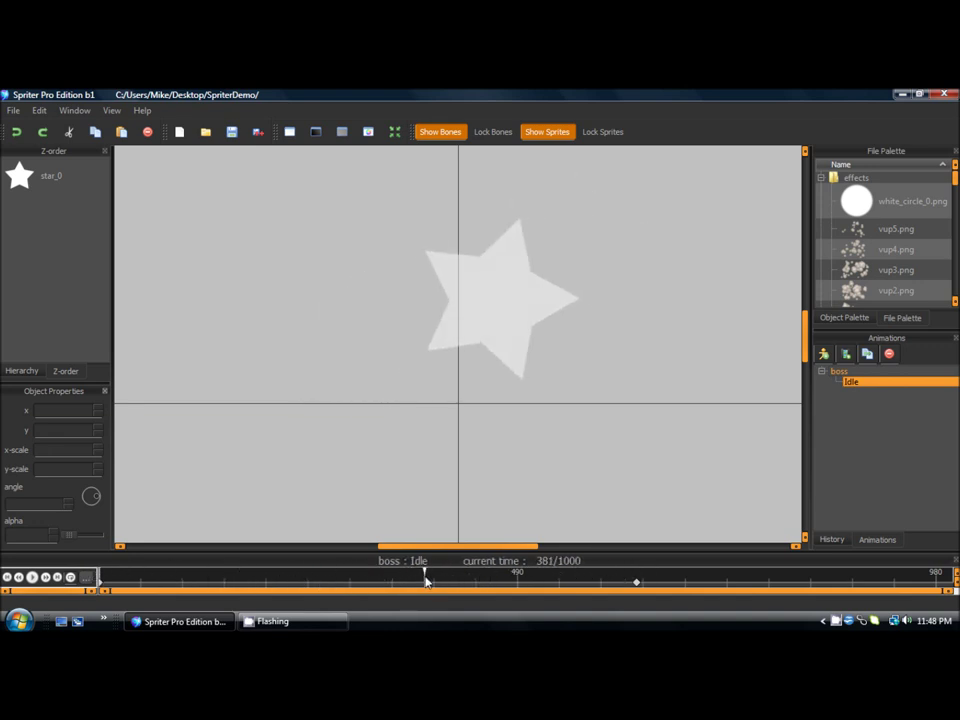
pyautogui.click(494, 288)
pyautogui.moveTo(284, 580); pyautogui.dragTo(408, 592)
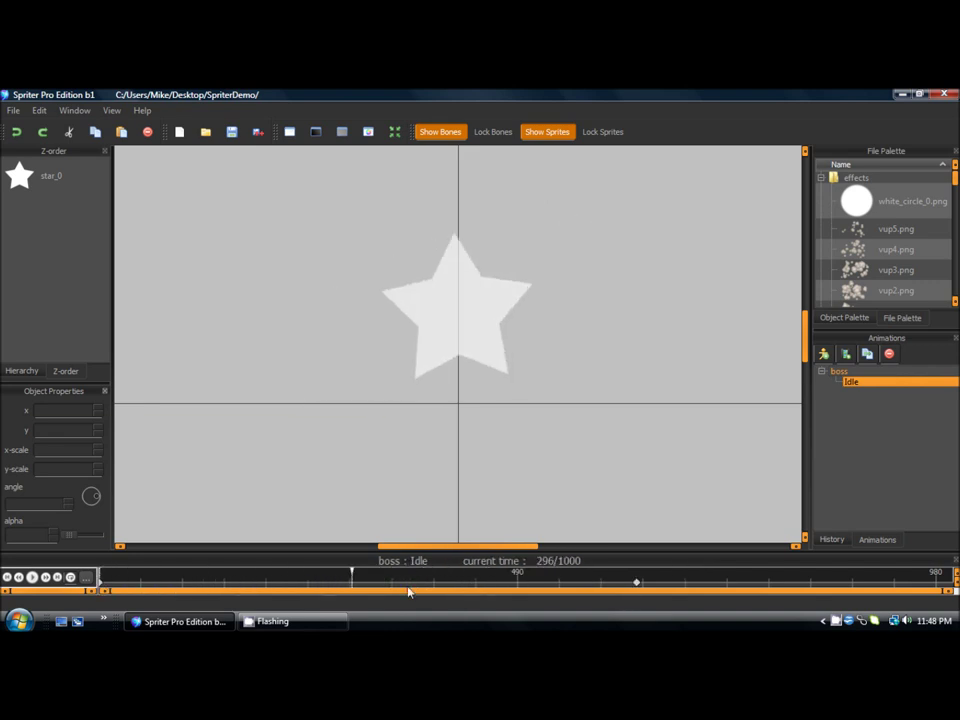
pyautogui.moveTo(306, 578); pyautogui.dragTo(409, 574)
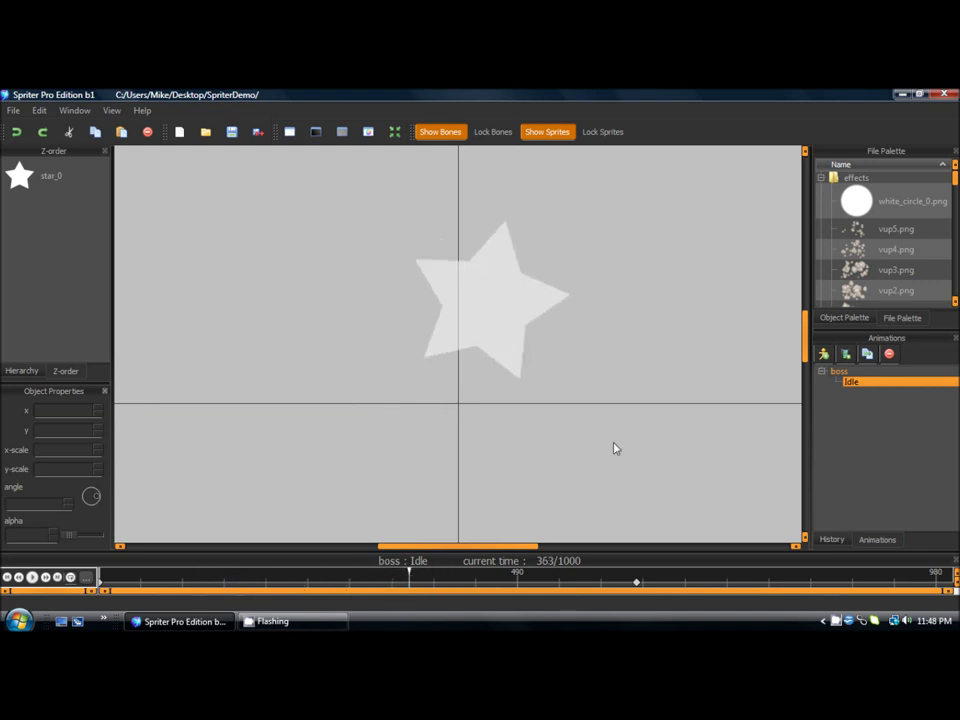
pyautogui.moveTo(955, 180); pyautogui.dragTo(955, 195)
pyautogui.click(510, 250)
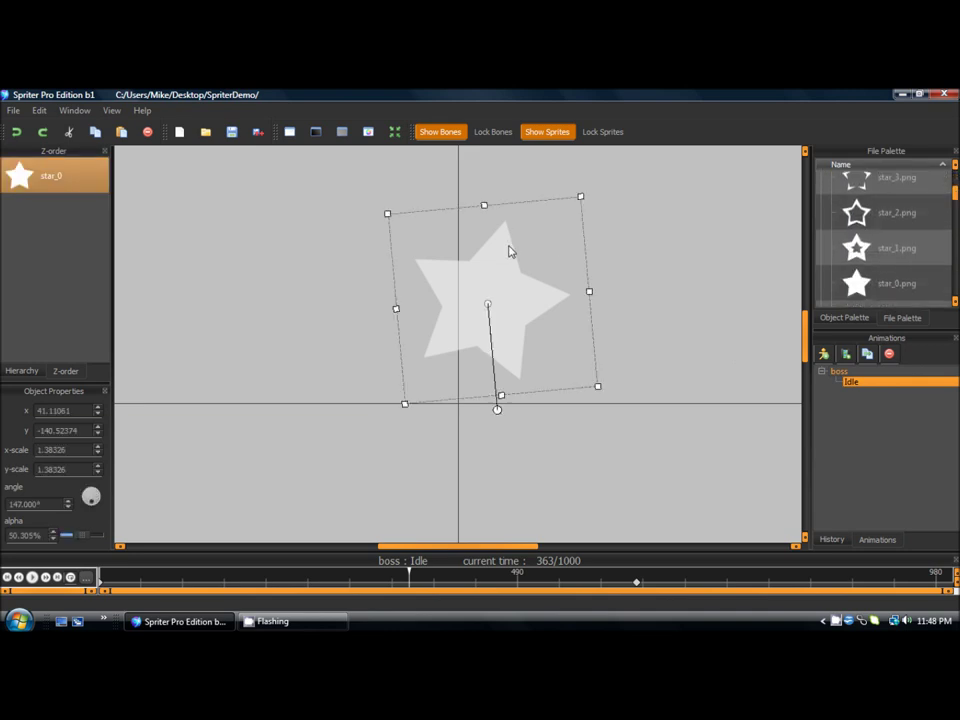
pyautogui.moveTo(955, 192)
pyautogui.mouseDown()
pyautogui.moveTo(955, 200)
pyautogui.moveTo(955, 192)
pyautogui.mouseUp()
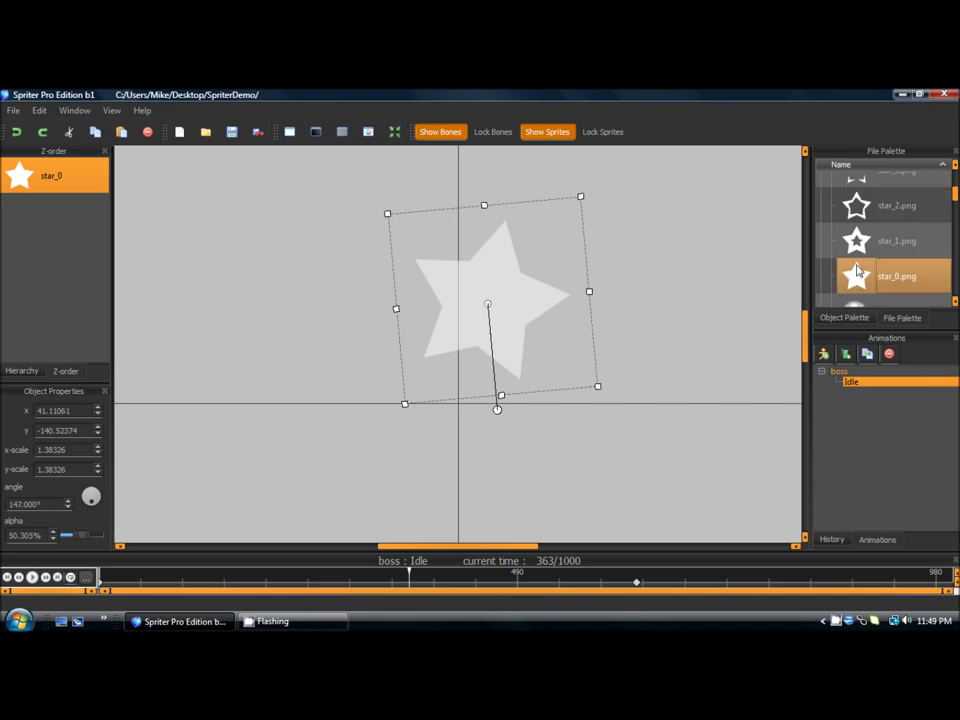
pyautogui.click(855, 243)
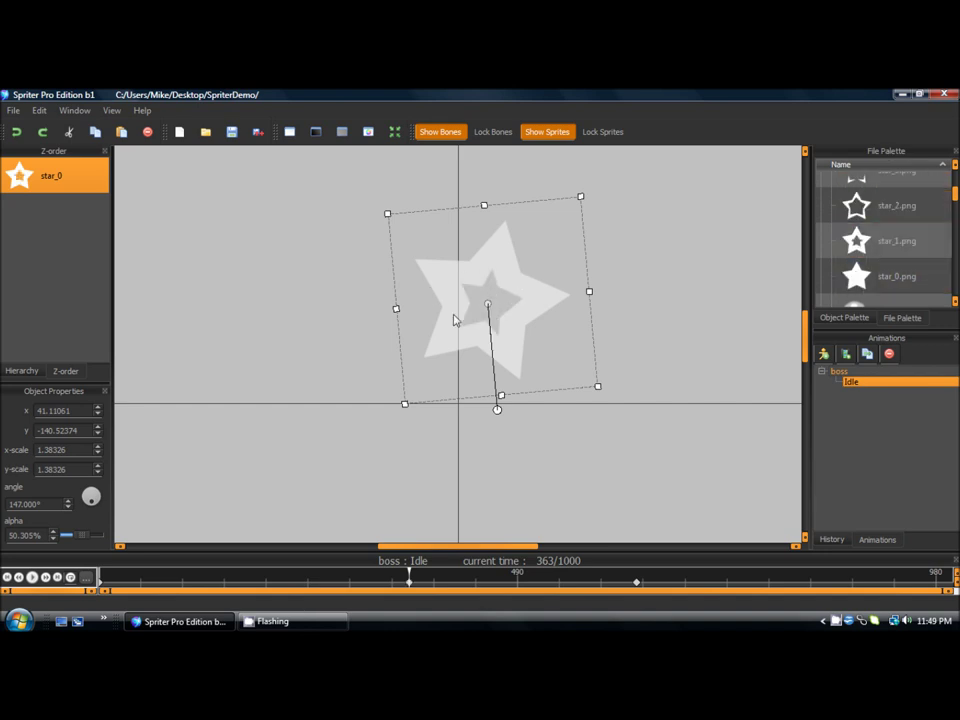
# Swap the star's image for star_2.png at the time 629 keyframe and scrub past it
pyautogui.moveTo(394, 576); pyautogui.dragTo(636, 577)
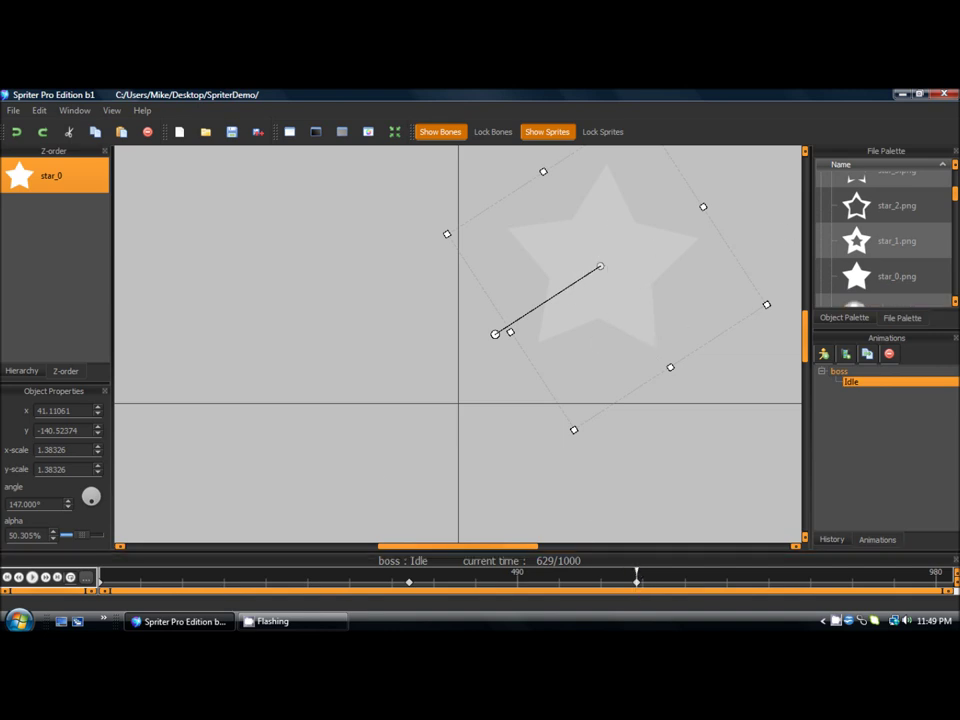
pyautogui.keyDown('alt'); pyautogui.click(898, 210); pyautogui.keyUp('alt')
pyautogui.moveTo(601, 578); pyautogui.dragTo(681, 574)
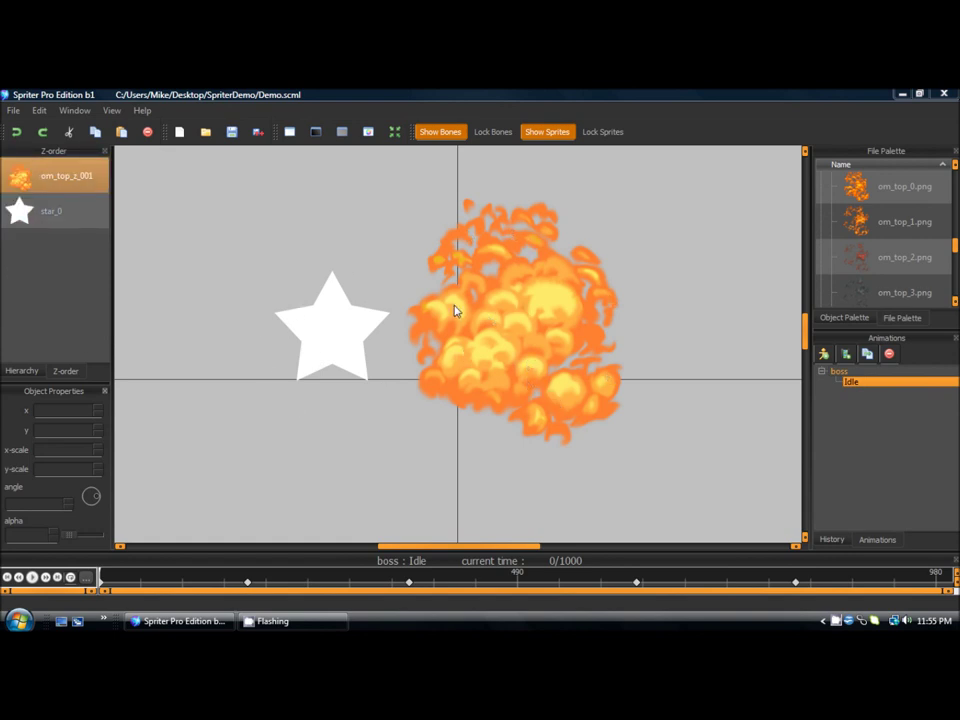
# At time 174, browse the replacement images for the om_top_z_001 explosion sprite and set the image source to object
pyautogui.moveTo(102, 584)
pyautogui.mouseDown()
pyautogui.moveTo(829, 586)
pyautogui.moveTo(176, 586)
pyautogui.moveTo(184, 576)
pyautogui.moveTo(163, 570)
pyautogui.moveTo(100, 586)
pyautogui.mouseUp()
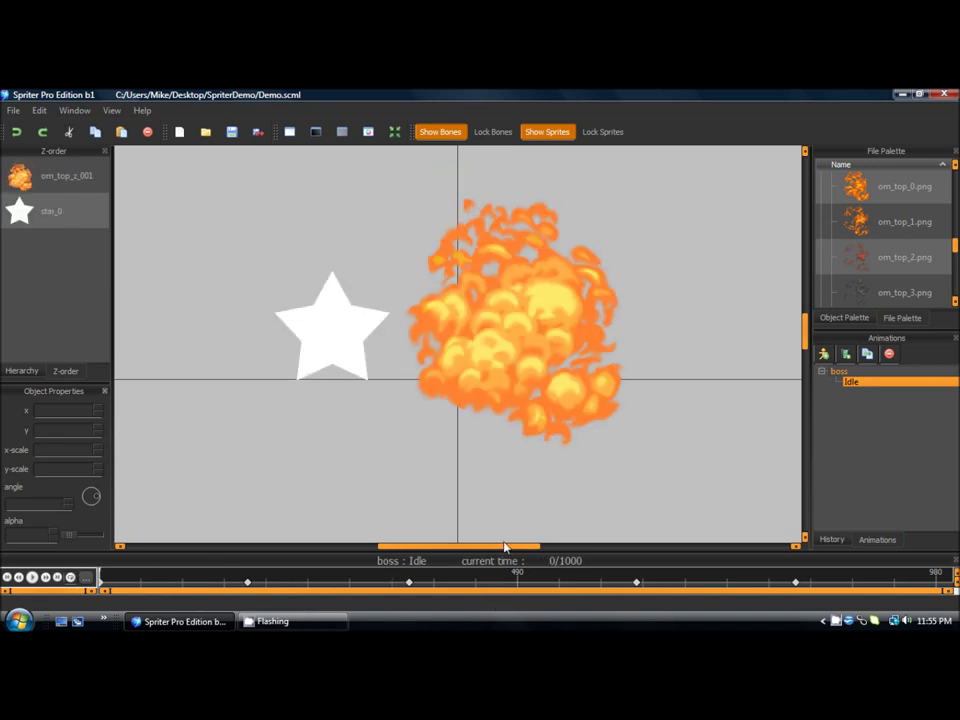
pyautogui.hotkey('ctrl', 'Right')
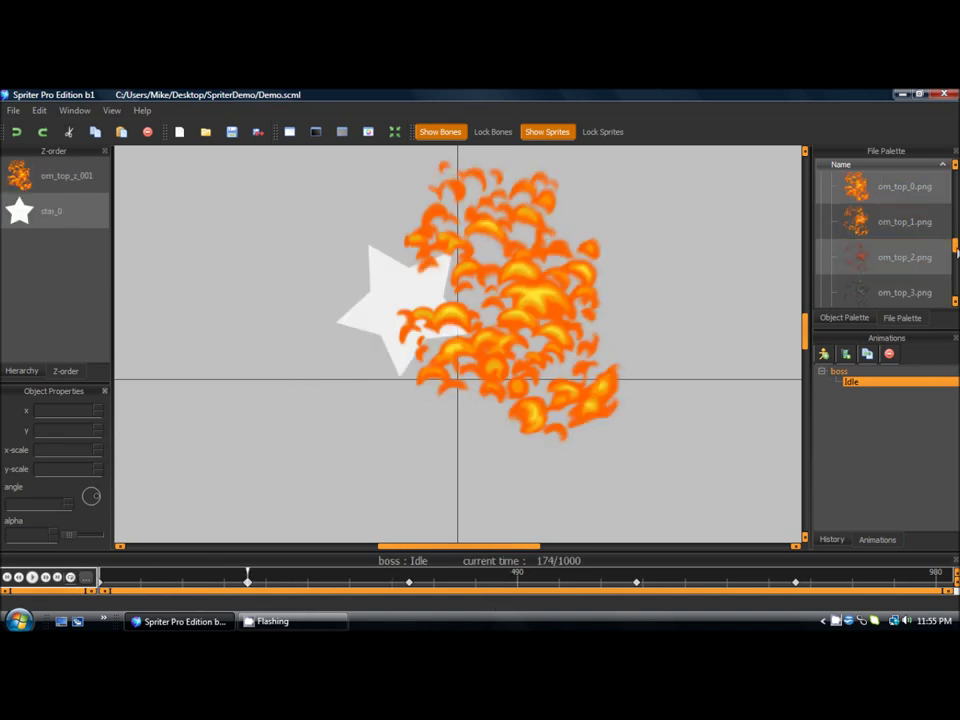
pyautogui.moveTo(957, 252); pyautogui.dragTo(957, 233)
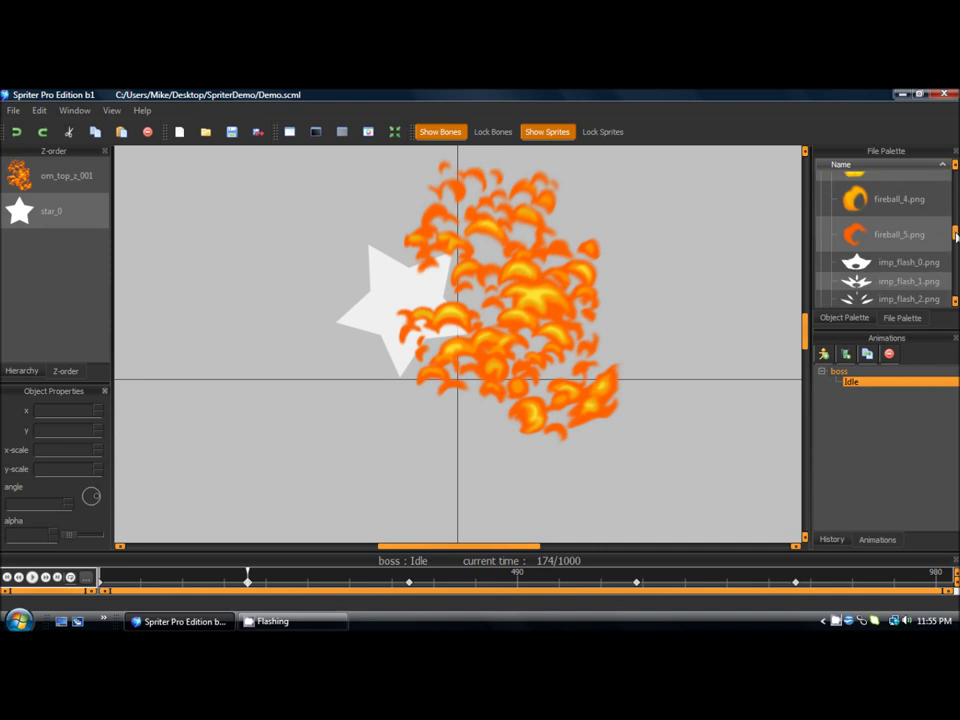
pyautogui.click(520, 278)
pyautogui.press('space')
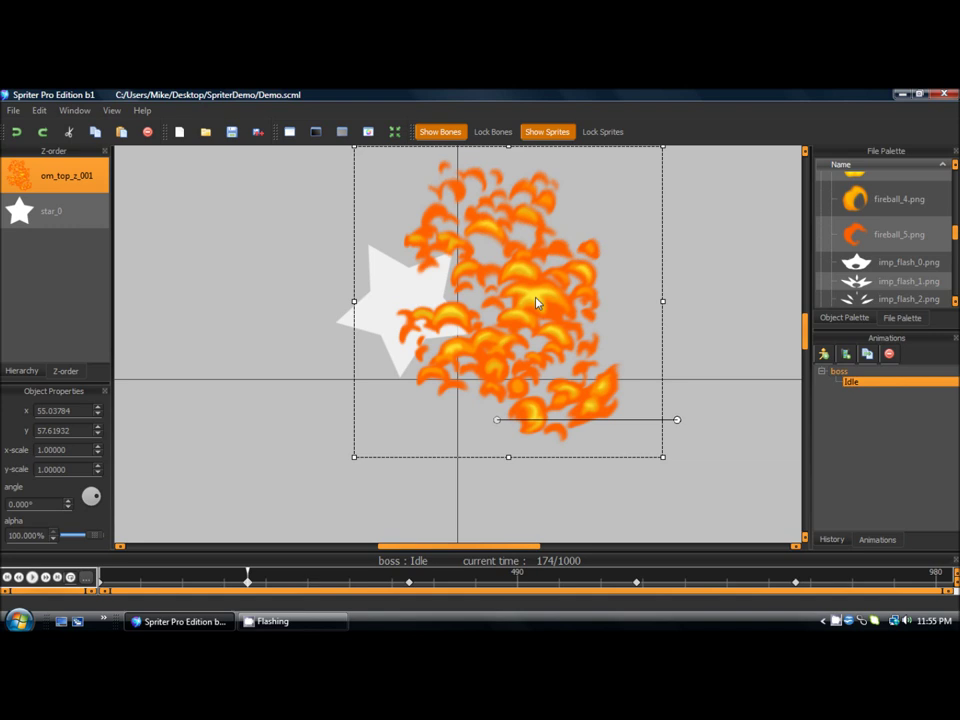
pyautogui.rightClick(536, 302)
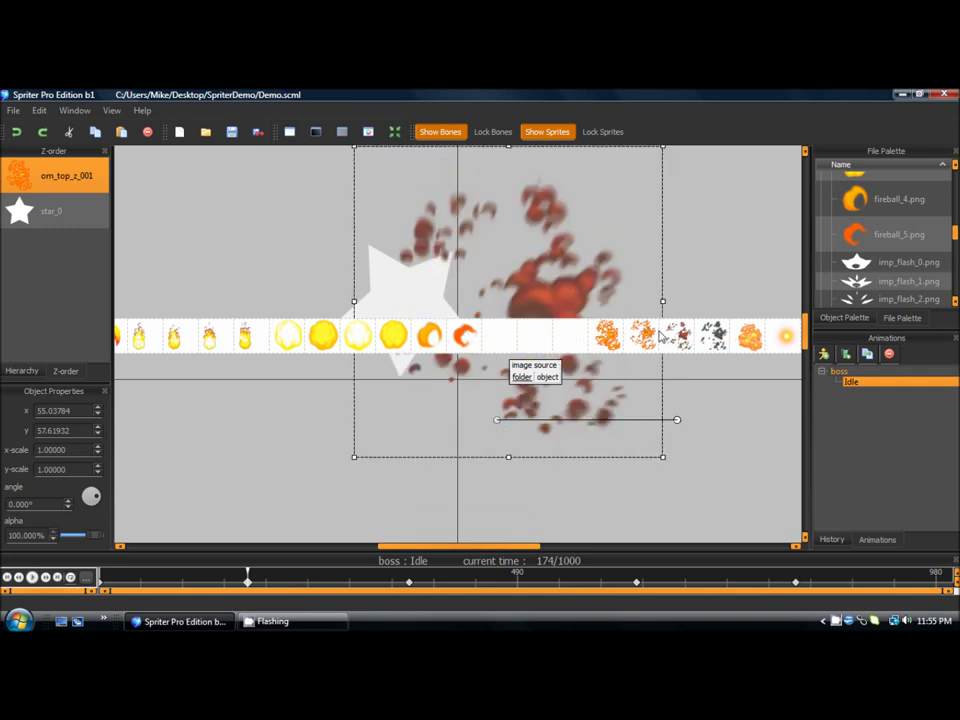
pyautogui.click(545, 377)
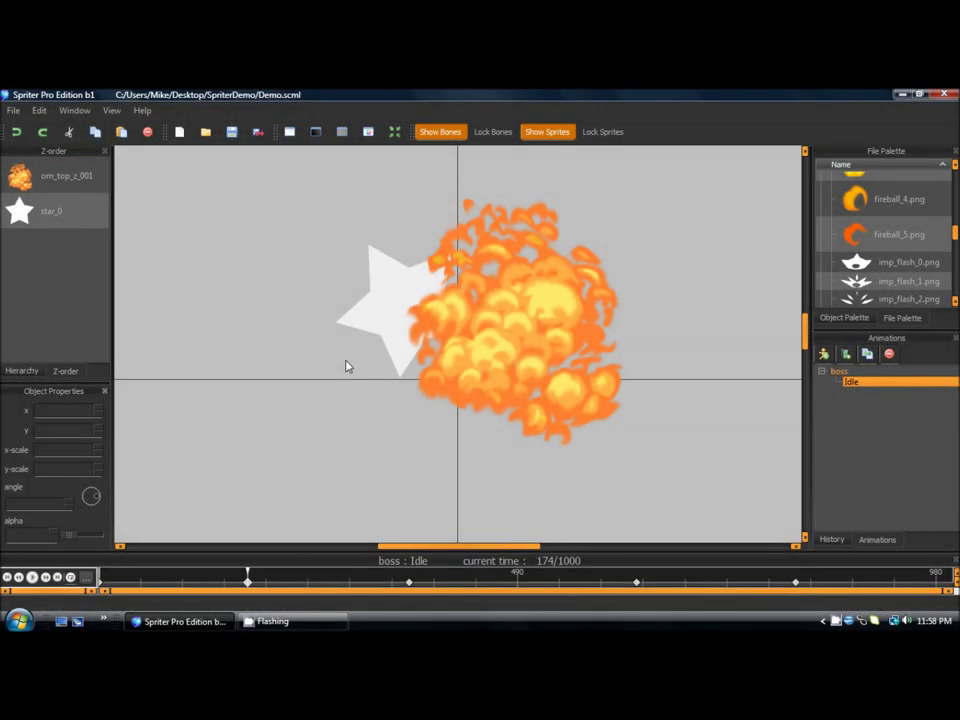
# Examine how the star and explosion sprites overlap on the canvas compared with their order in the z-order list
pyautogui.click(481, 418)
pyautogui.click(478, 333)
pyautogui.click(563, 214)
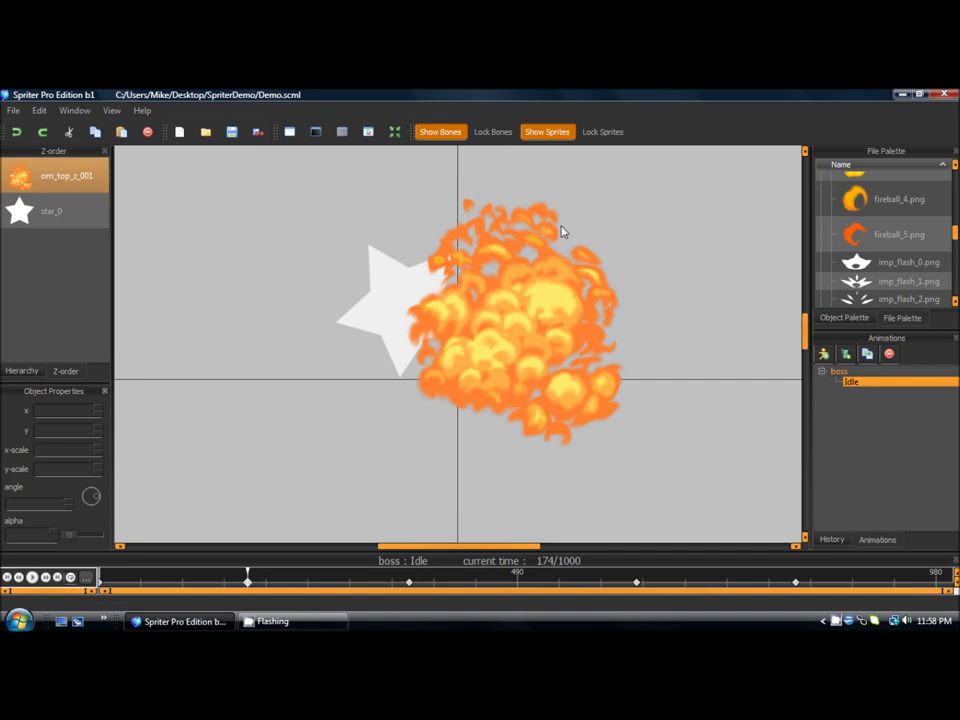
pyautogui.click(410, 322)
pyautogui.click(413, 285)
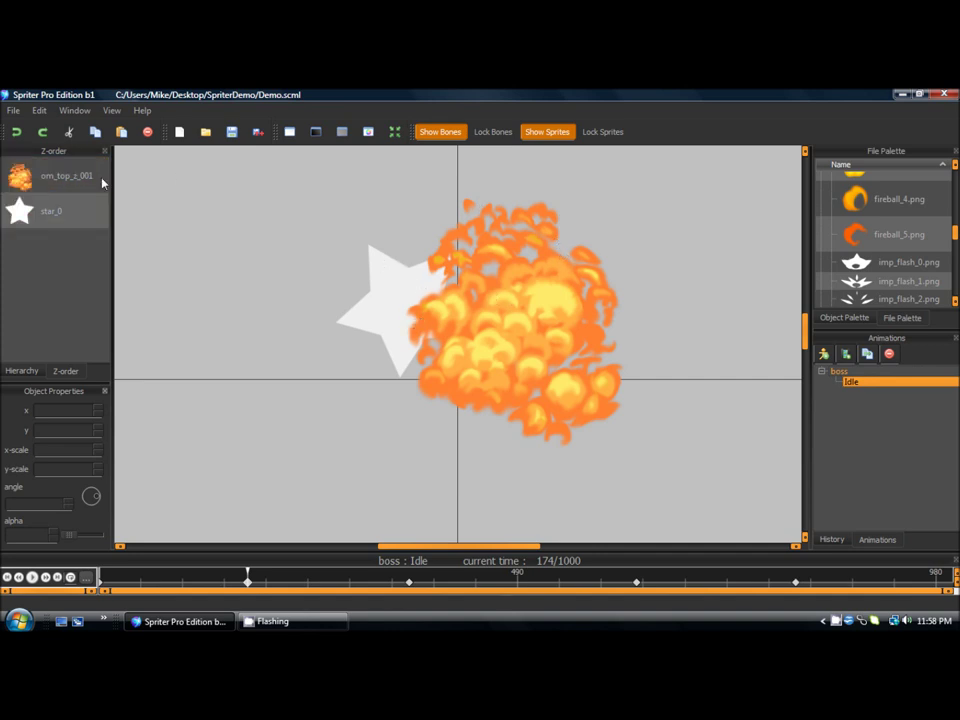
pyautogui.click(389, 276)
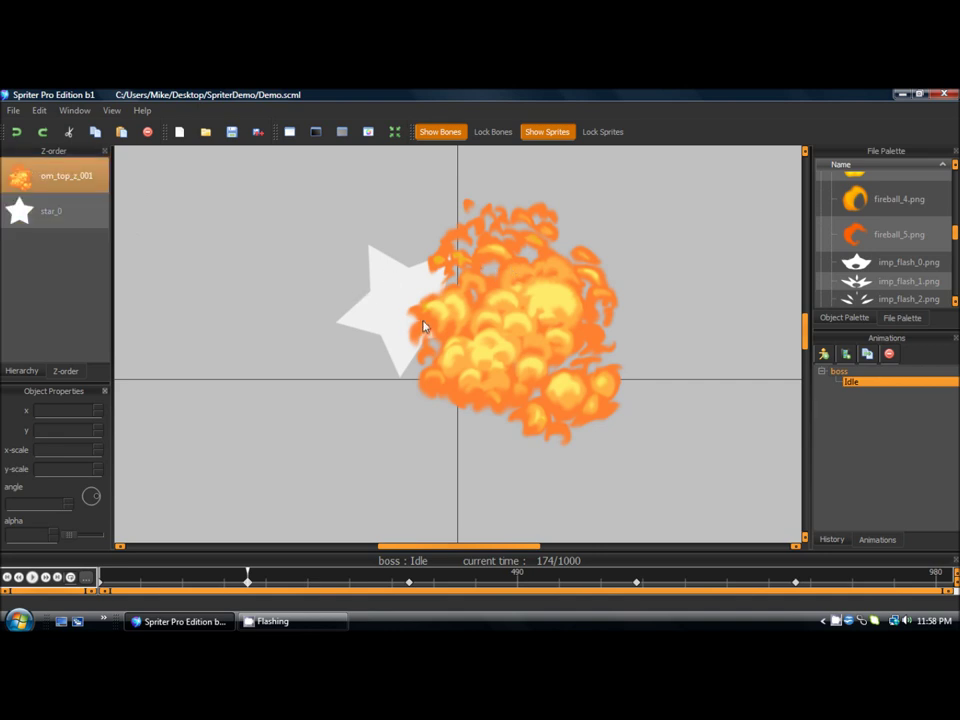
pyautogui.click(407, 261)
pyautogui.click(430, 283)
pyautogui.click(414, 294)
pyautogui.click(419, 321)
pyautogui.click(390, 345)
pyautogui.click(240, 410)
pyautogui.click(536, 296)
pyautogui.click(197, 321)
pyautogui.click(474, 320)
pyautogui.click(339, 302)
pyautogui.click(497, 329)
pyautogui.click(553, 197)
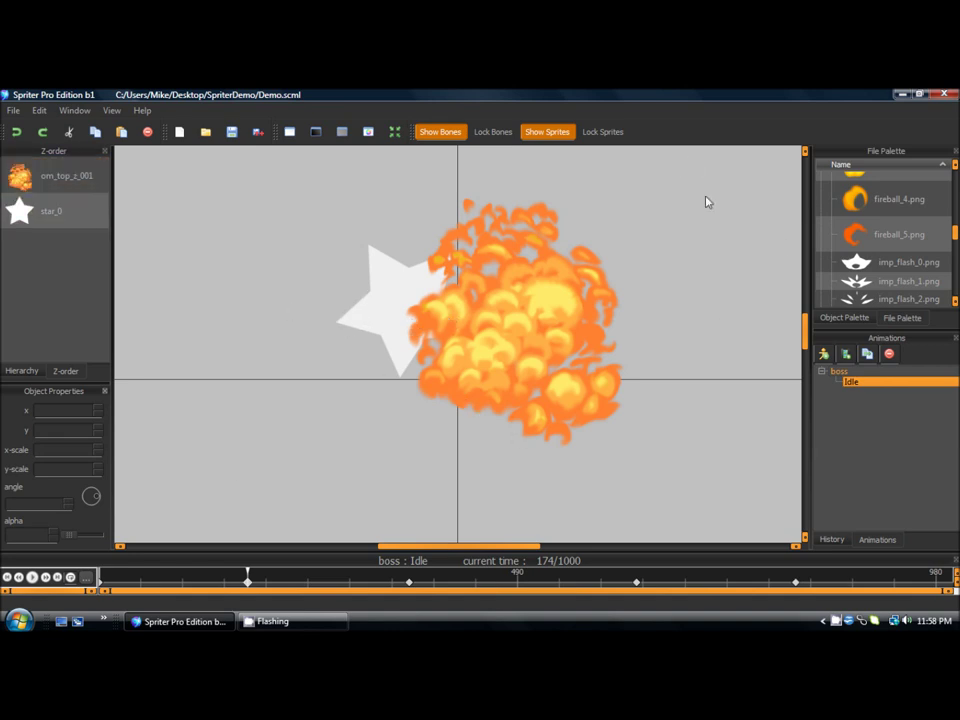
# Place the fireball_0.png sprite on the canvas at x -290, y -167 at time 174
pyautogui.moveTo(955, 232)
pyautogui.mouseDown()
pyautogui.moveTo(955, 220)
pyautogui.moveTo(955, 228)
pyautogui.mouseUp()
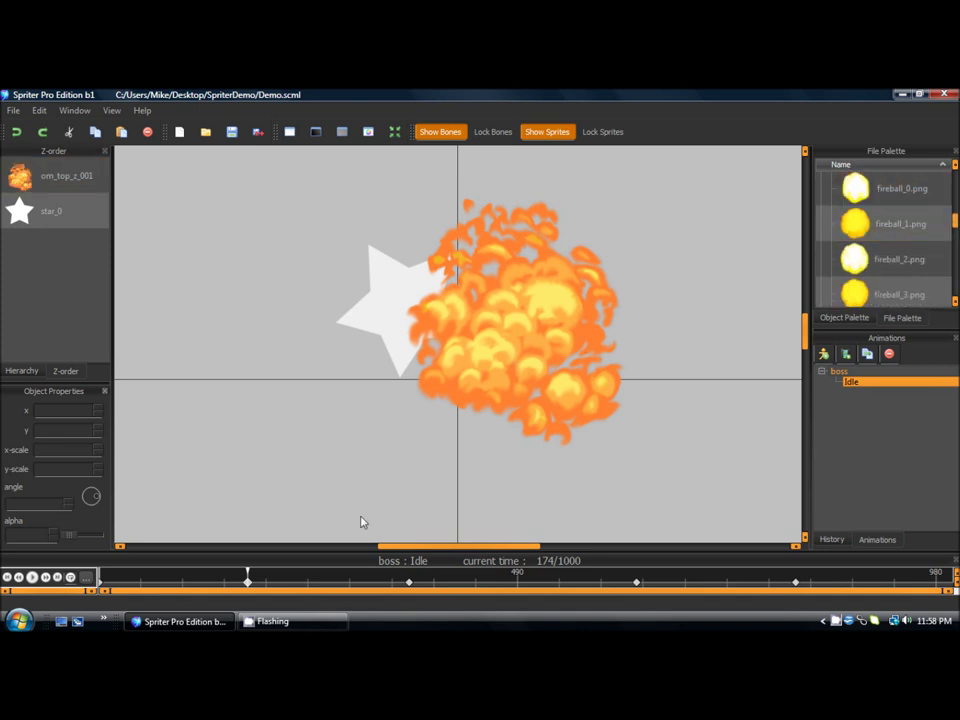
pyautogui.moveTo(870, 197); pyautogui.dragTo(255, 270)
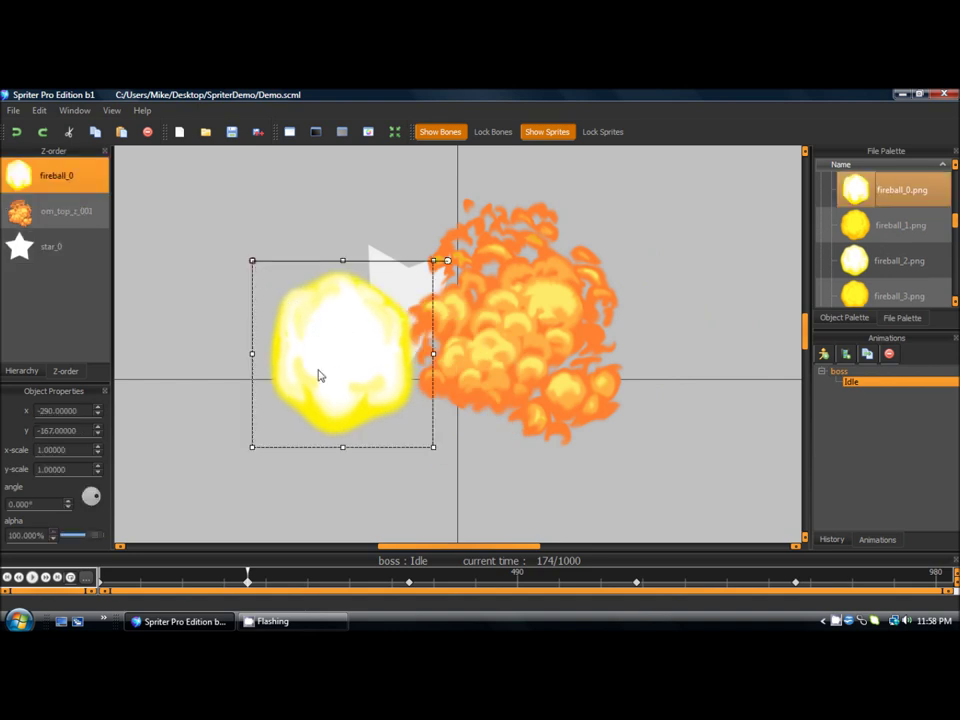
pyautogui.hotkey('ctrl', 'z')
# Compare the sprites in the z-order list at time 16 and at time 185, on either side of the fireball's keyframe
pyautogui.moveTo(167, 587); pyautogui.dragTo(113, 586)
pyautogui.click(75, 180)
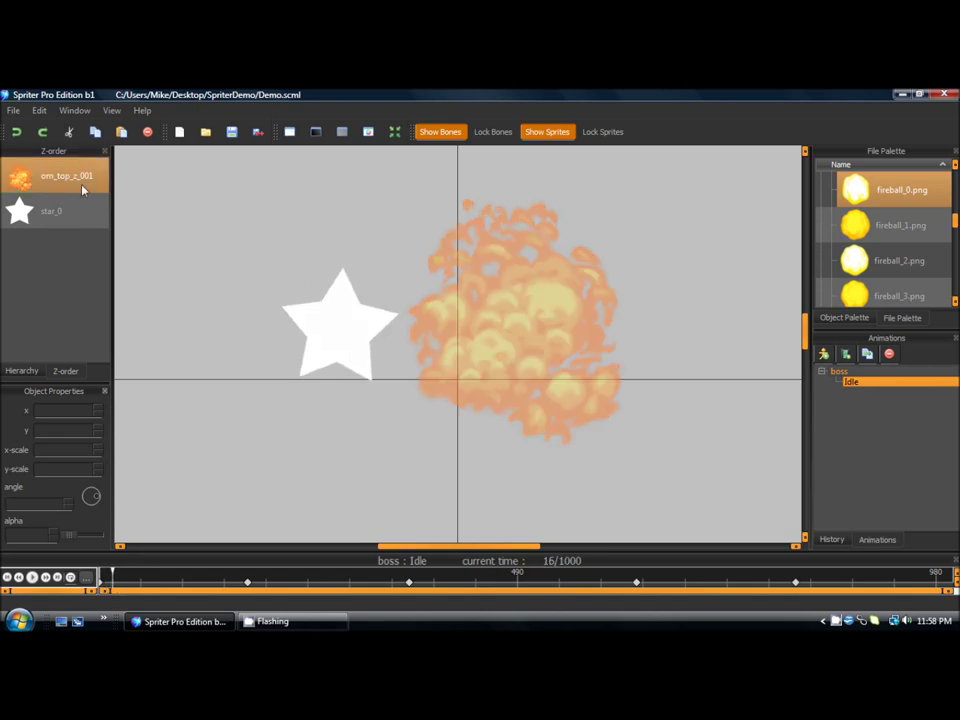
pyautogui.click(44, 207)
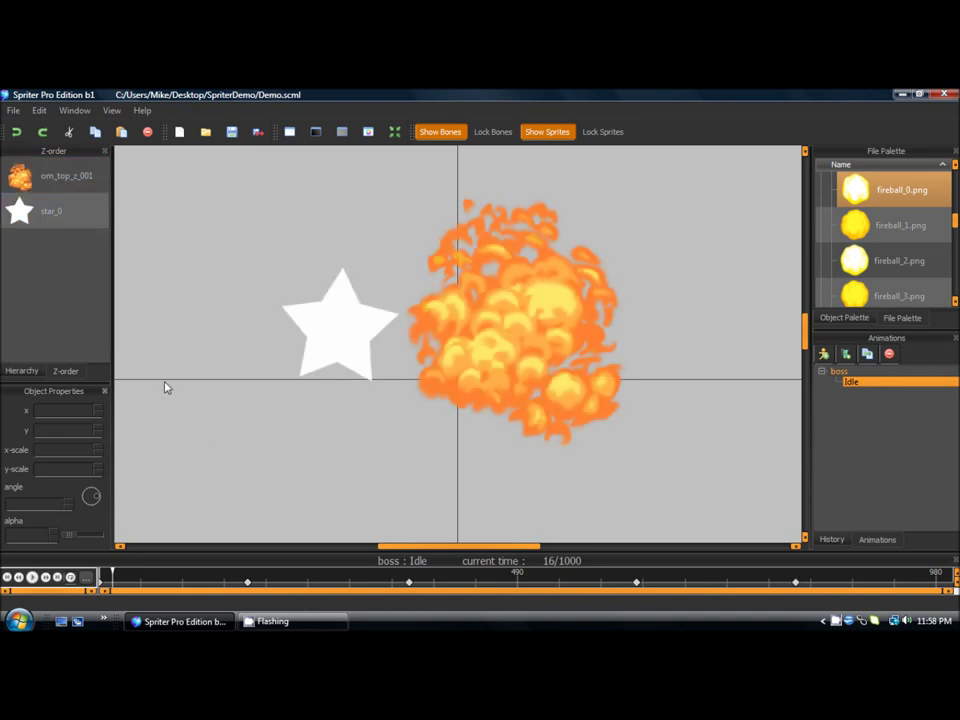
pyautogui.moveTo(127, 600); pyautogui.dragTo(258, 590)
pyautogui.click(69, 181)
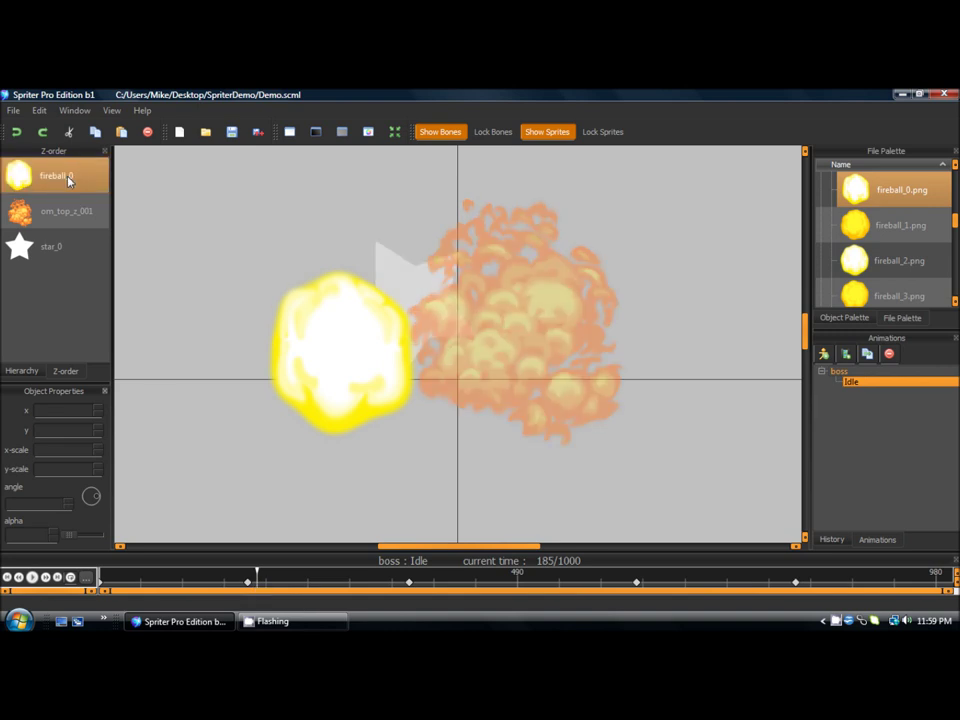
pyautogui.moveTo(222, 580); pyautogui.dragTo(411, 580)
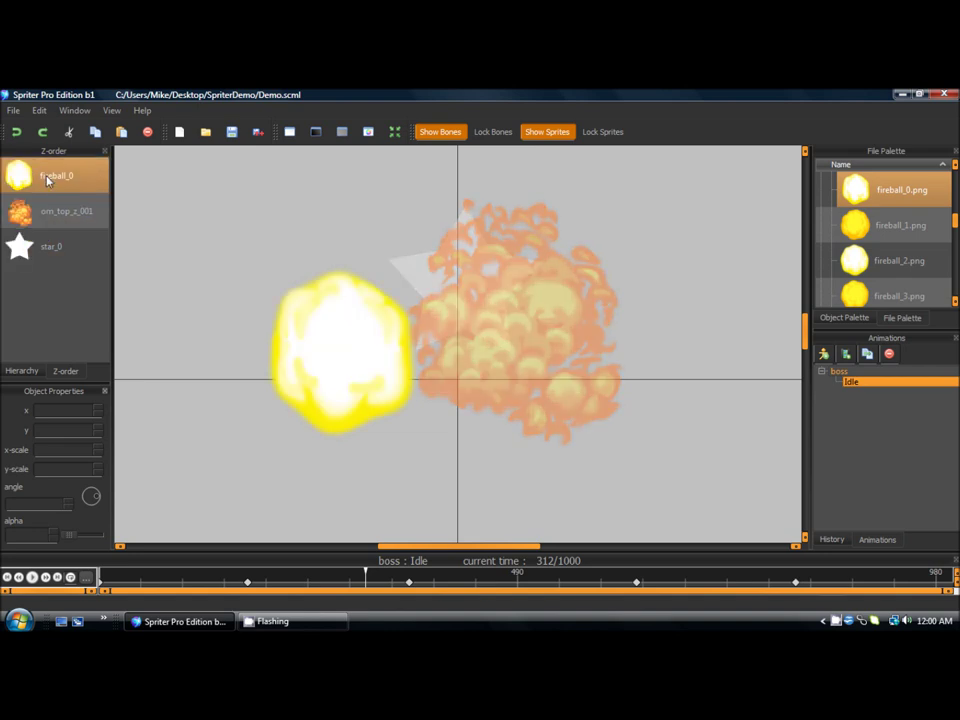
# At time 174, reorder the sprites with star_0 in front, om_top_z_001 in the middle and fireball_0 at the back
pyautogui.hotkey('ctrl', 'Left')
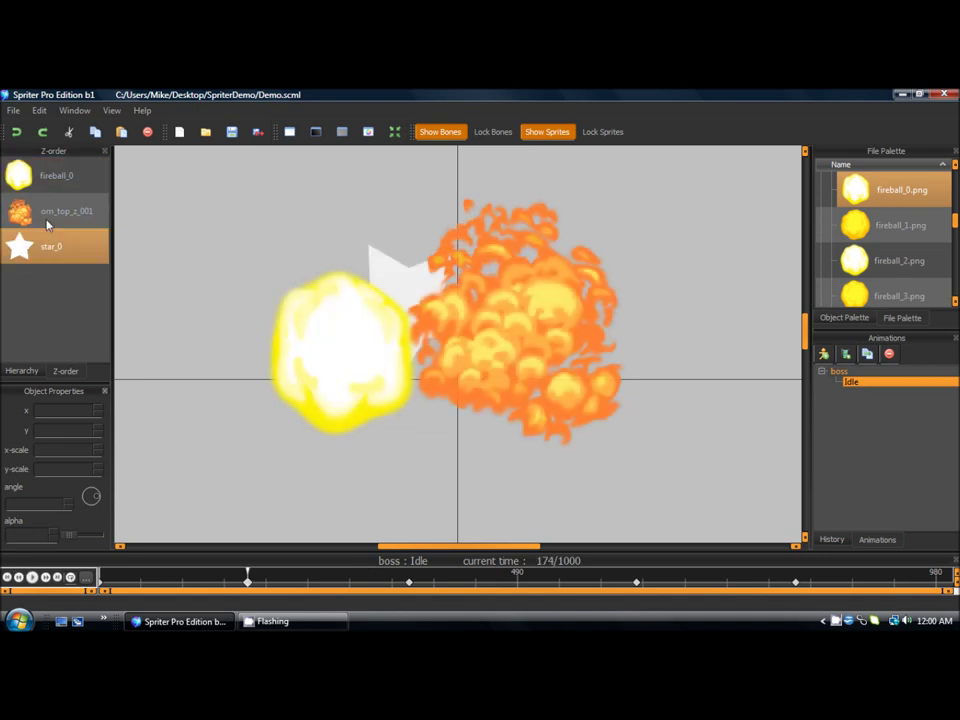
pyautogui.click(45, 177)
pyautogui.moveTo(45, 235); pyautogui.dragTo(45, 215)
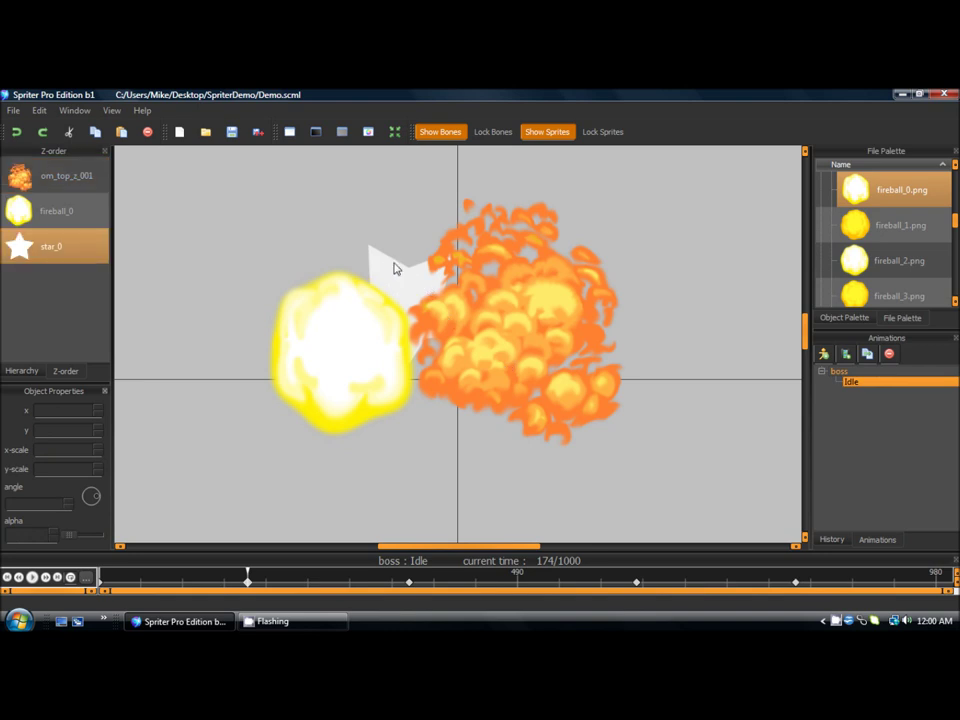
pyautogui.click(55, 248)
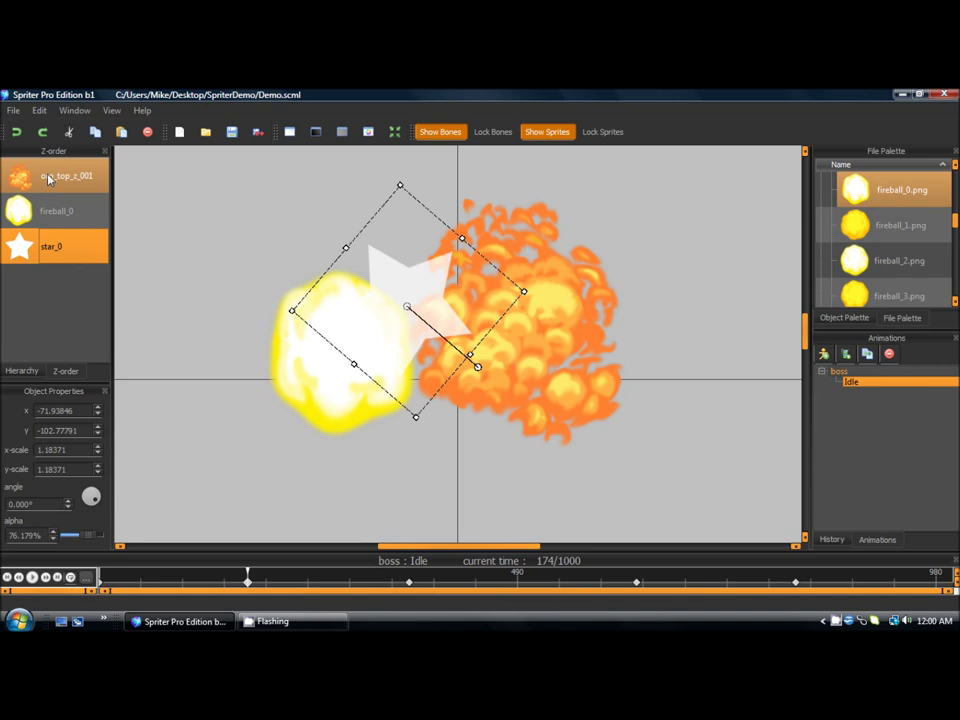
pyautogui.moveTo(47, 178); pyautogui.dragTo(48, 176)
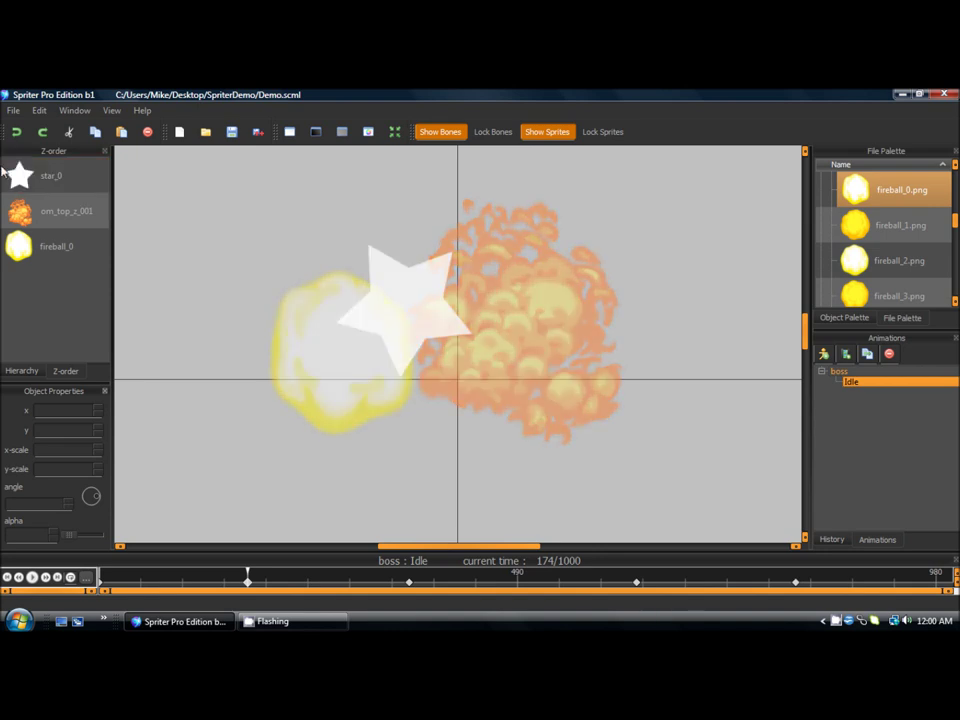
# At time 273, move om_top_z_001 in front of star_0 in the z-order and check the change around that keyframe
pyautogui.moveTo(240, 591); pyautogui.dragTo(332, 574)
pyautogui.click(55, 178)
pyautogui.moveTo(49, 222); pyautogui.dragTo(50, 168)
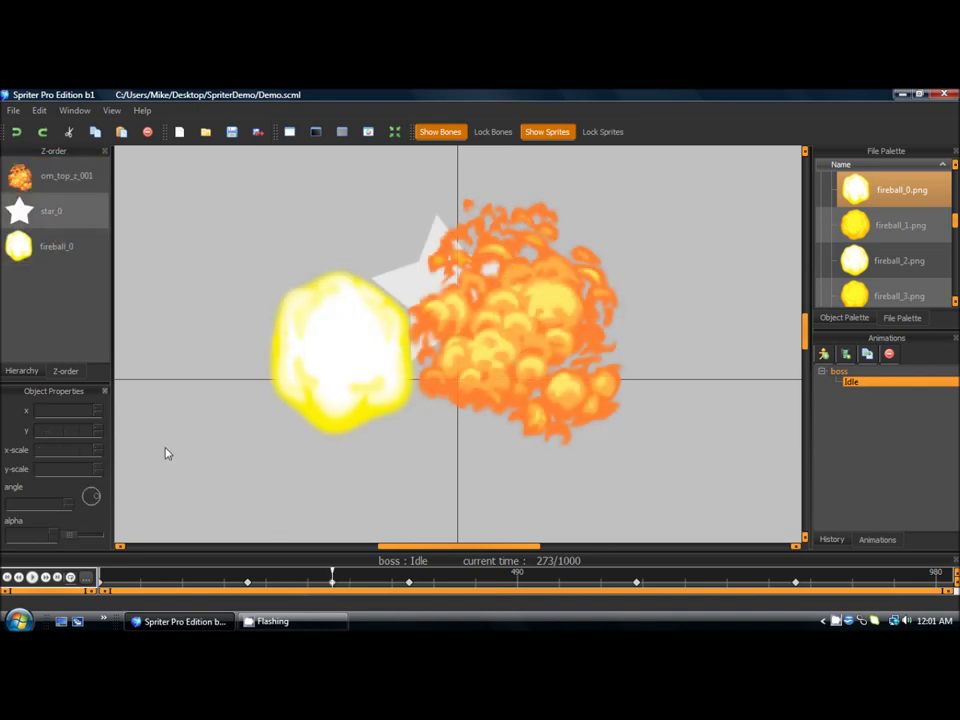
pyautogui.moveTo(325, 583)
pyautogui.mouseDown()
pyautogui.moveTo(118, 580)
pyautogui.moveTo(481, 582)
pyautogui.moveTo(101, 574)
pyautogui.moveTo(330, 574)
pyautogui.mouseUp()
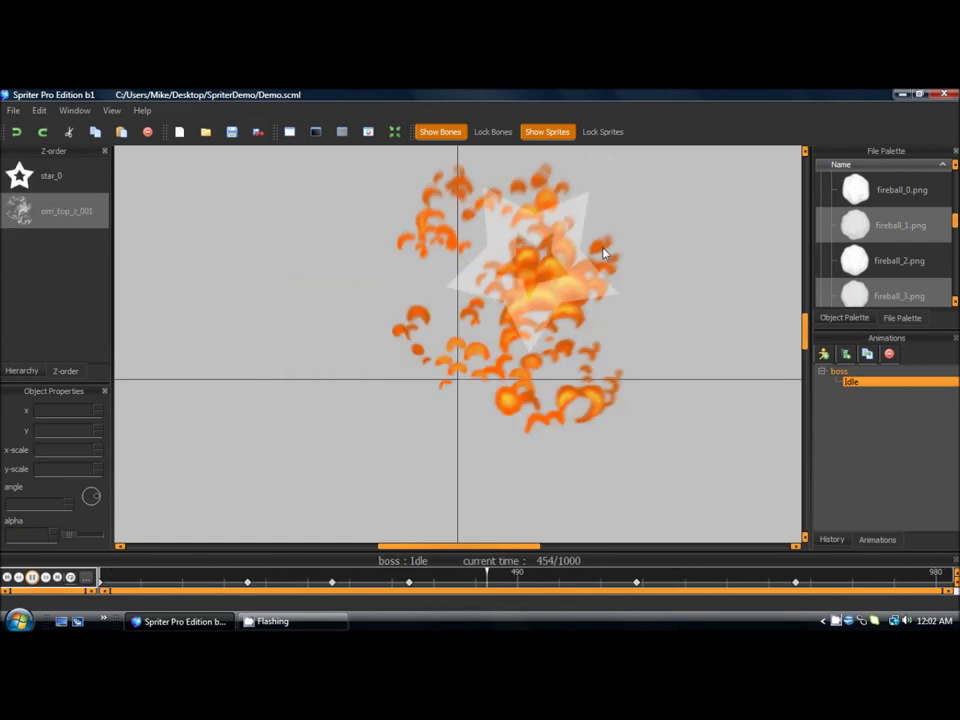
# Pause playback and set the Idle animation's length to 2000 ms, stretching the key intervals to the new length
pyautogui.click(32, 578)
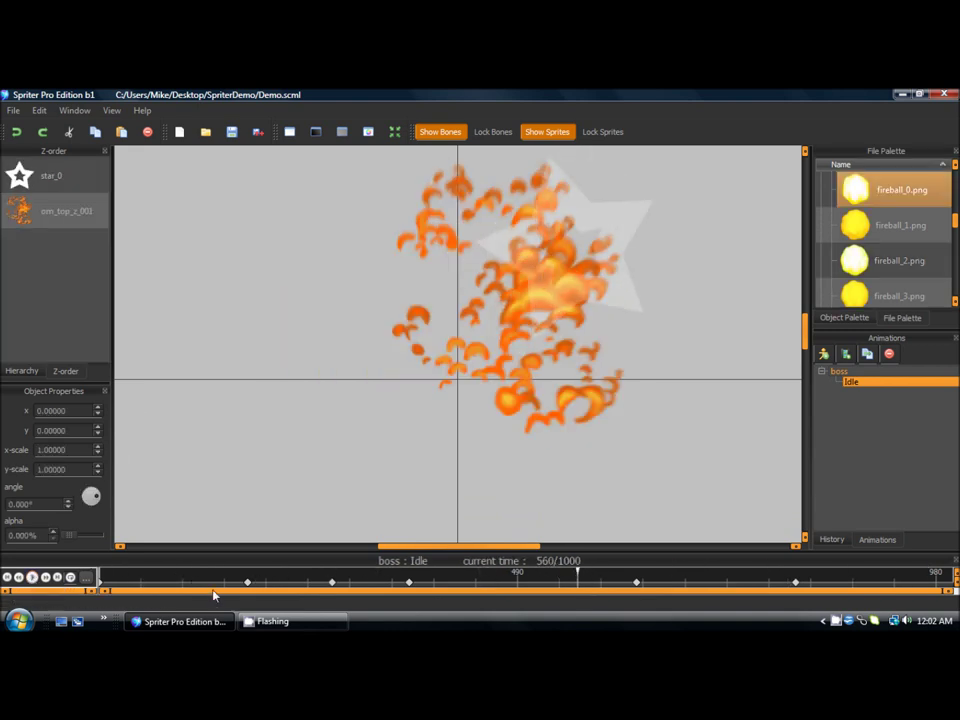
pyautogui.click(86, 578)
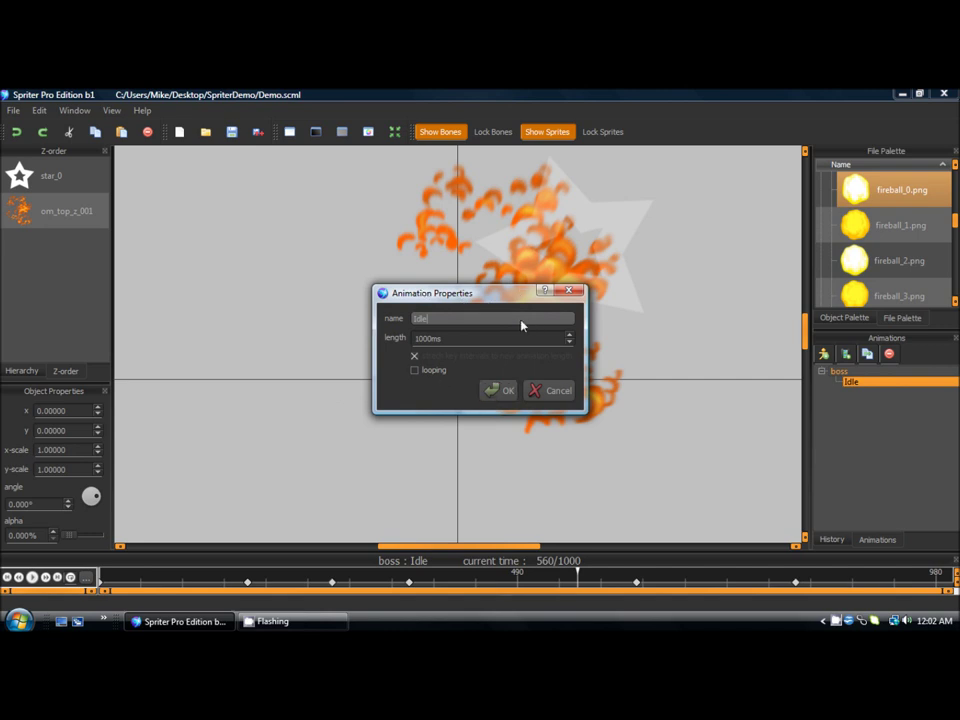
pyautogui.click(420, 339)
pyautogui.write('2')
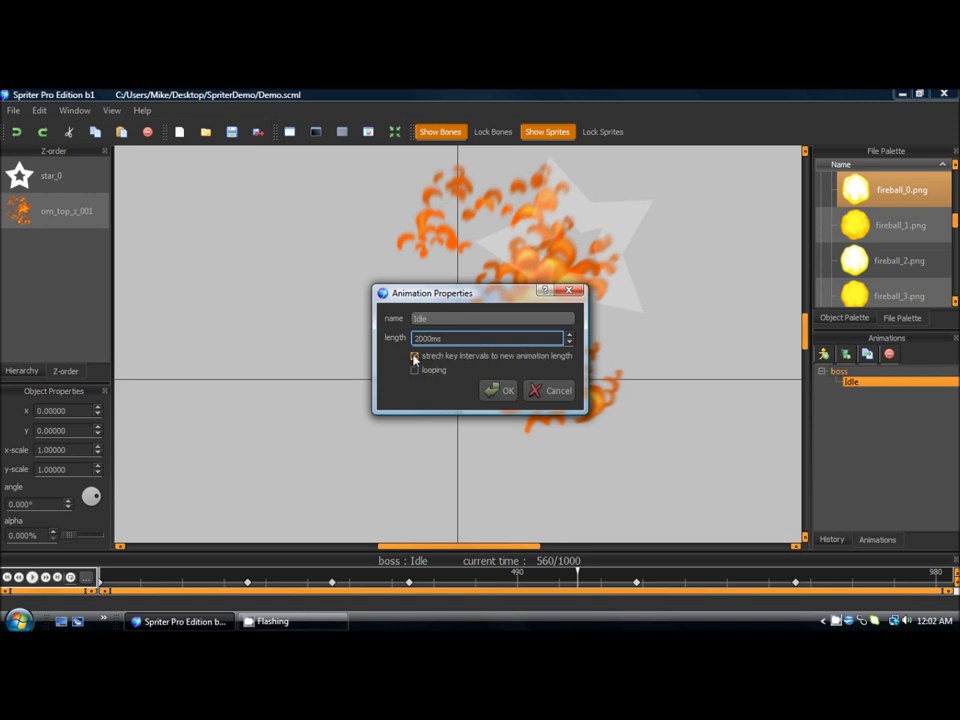
pyautogui.click(499, 393)
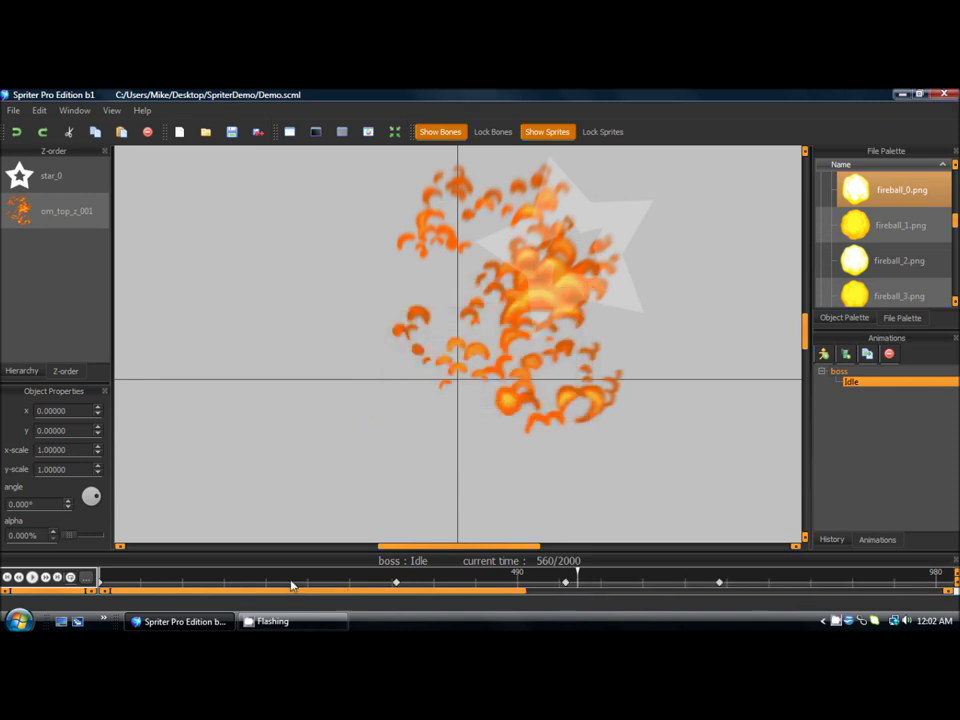
# Look along the lengthened timeline and play back the Idle animation to examine its new timing
pyautogui.moveTo(309, 603); pyautogui.dragTo(822, 607)
pyautogui.moveTo(725, 590); pyautogui.dragTo(302, 589)
pyautogui.click(32, 577)
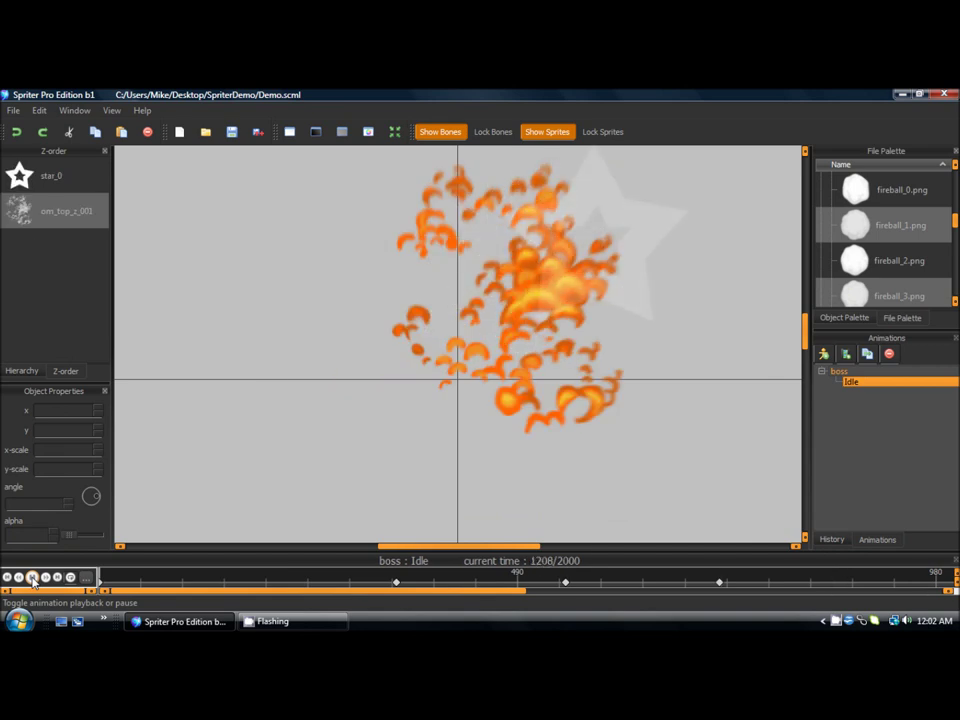
pyautogui.click(32, 577)
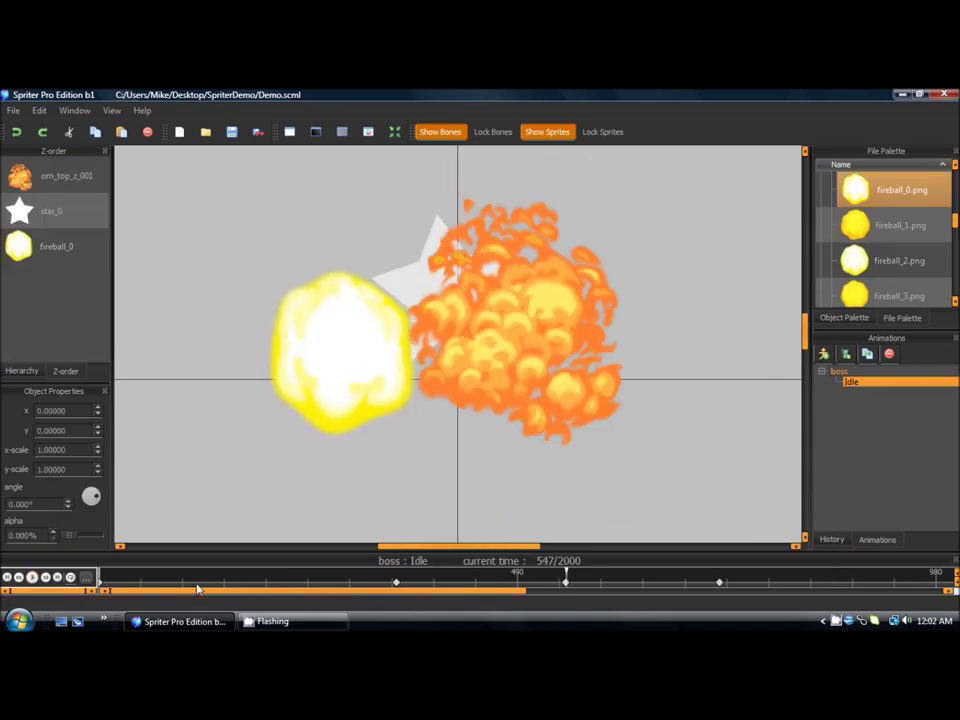
# Show the full 2000 ms on the timeline and scrub through its keyframes, ending at time 0
pyautogui.moveTo(444, 582)
pyautogui.mouseDown()
pyautogui.moveTo(477, 577)
pyautogui.moveTo(456, 583)
pyautogui.mouseUp()
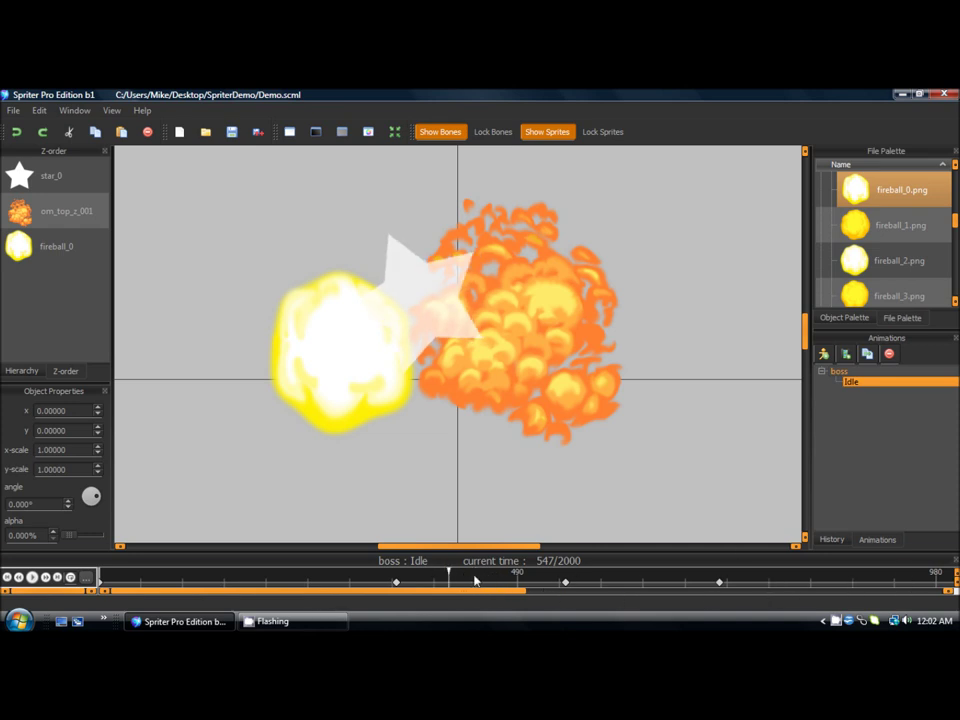
pyautogui.click(474, 580)
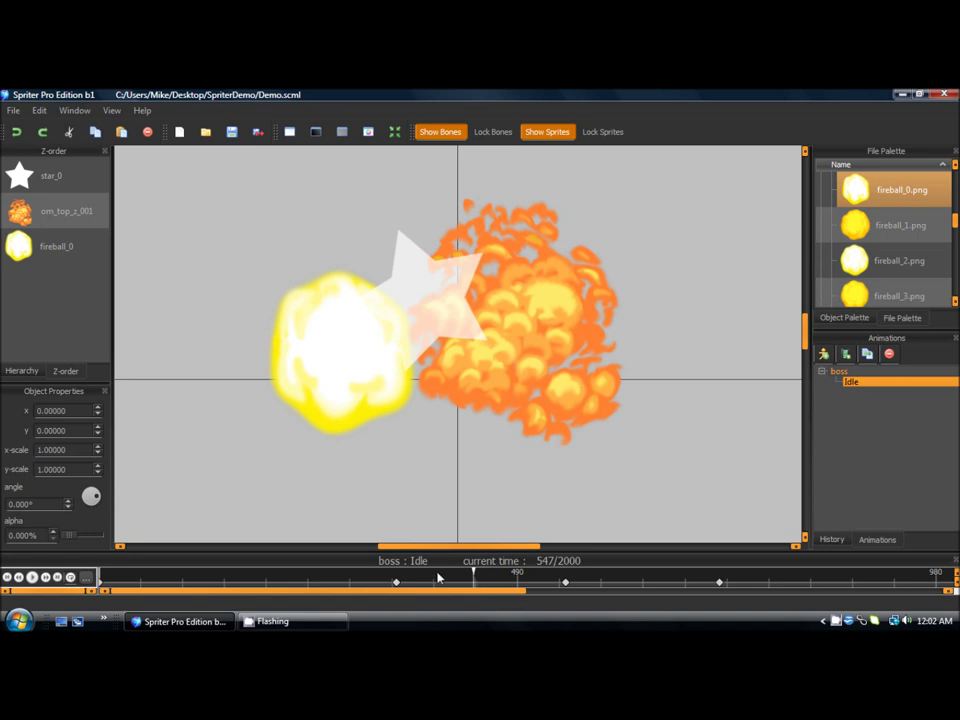
pyautogui.scroll(-2, 437, 578)
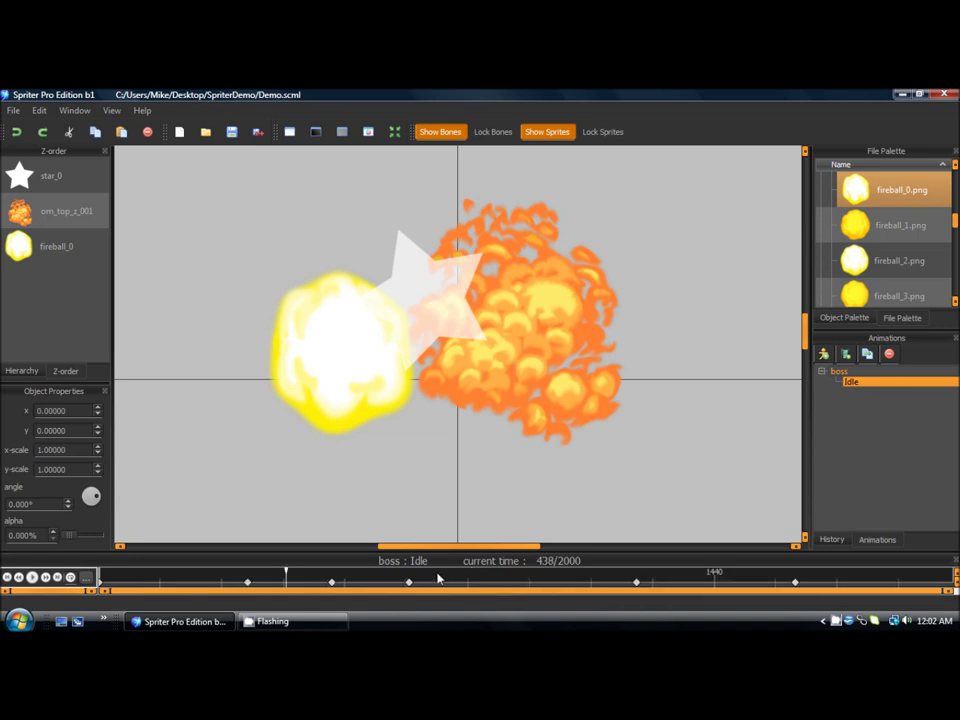
pyautogui.moveTo(357, 577); pyautogui.dragTo(735, 574)
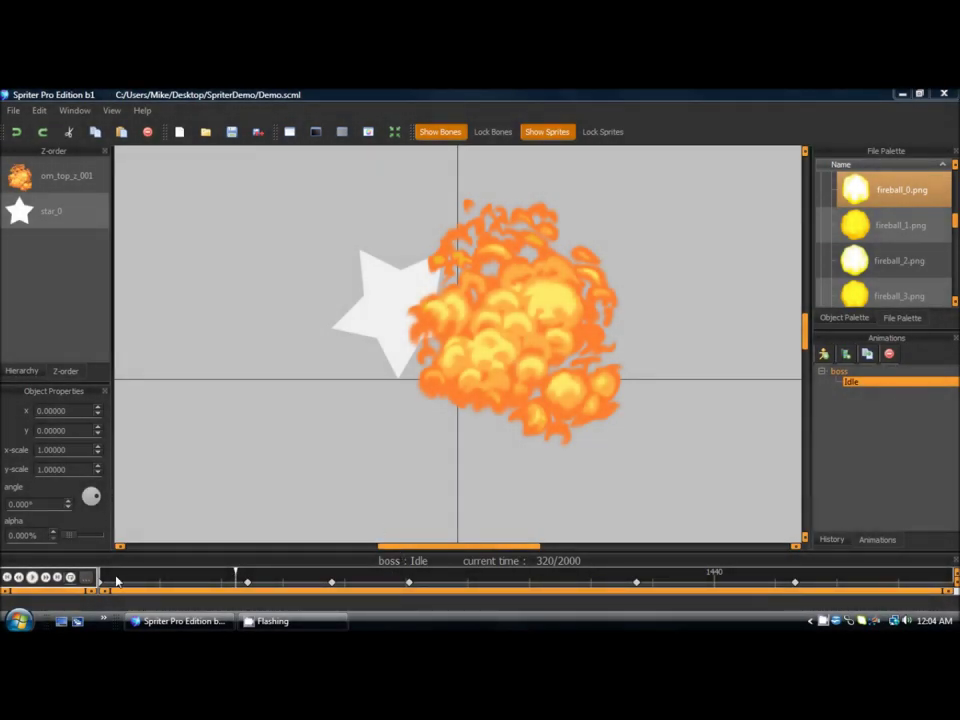
pyautogui.moveTo(227, 578); pyautogui.dragTo(306, 578)
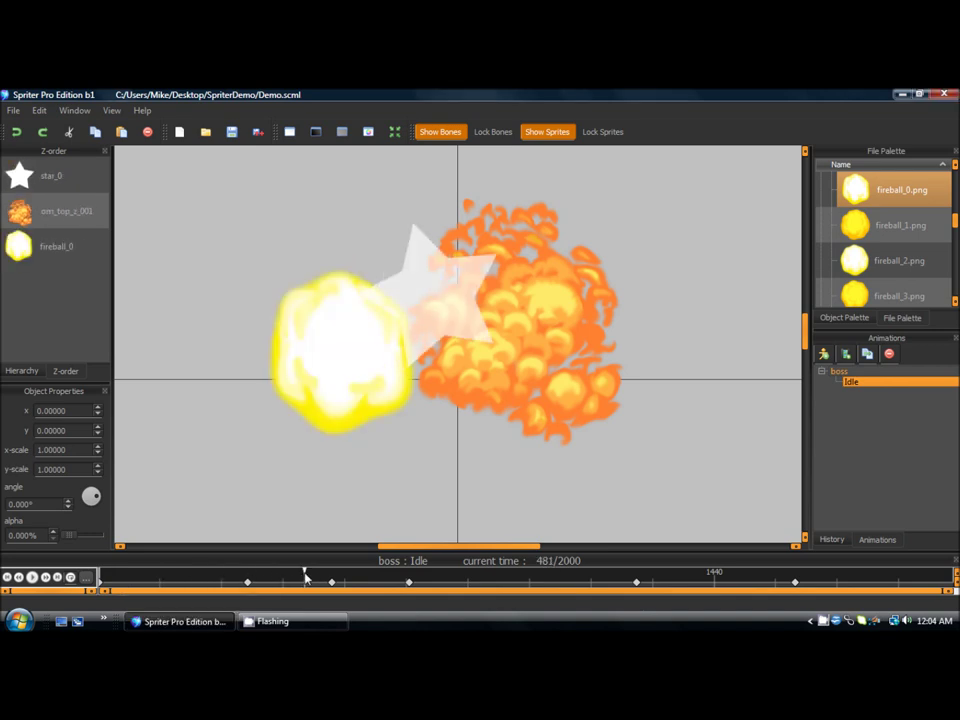
pyautogui.click(97, 206)
pyautogui.moveTo(262, 580); pyautogui.dragTo(135, 578)
pyautogui.moveTo(190, 590); pyautogui.dragTo(101, 590)
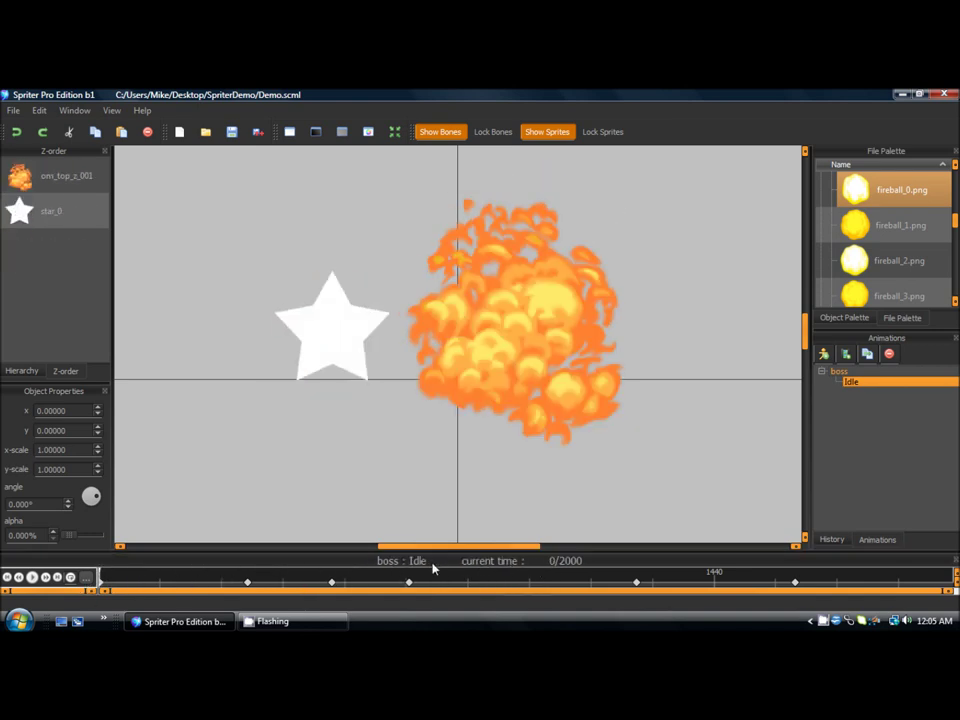
# Enlarge the timeline area to show the individual keyframe track of each sprite
pyautogui.moveTo(436, 557); pyautogui.dragTo(448, 487)
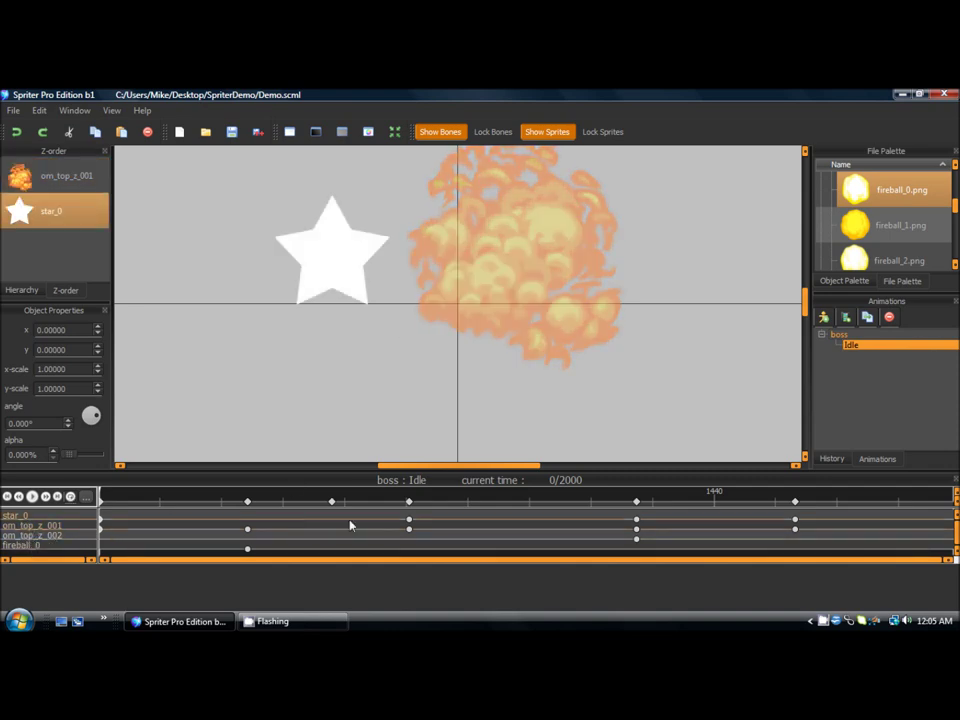
pyautogui.click(204, 497)
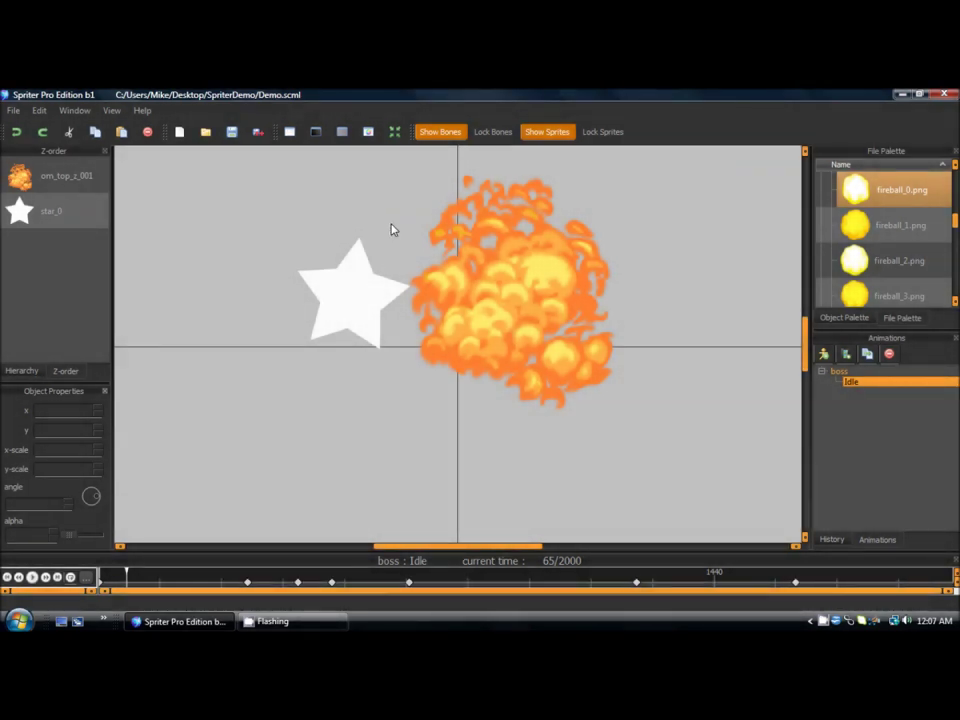
# Try out canvas navigation by panning away from the sprites, recentring the view, and zooming in and out around the explosion
pyautogui.moveTo(373, 229); pyautogui.dragTo(187, 166)
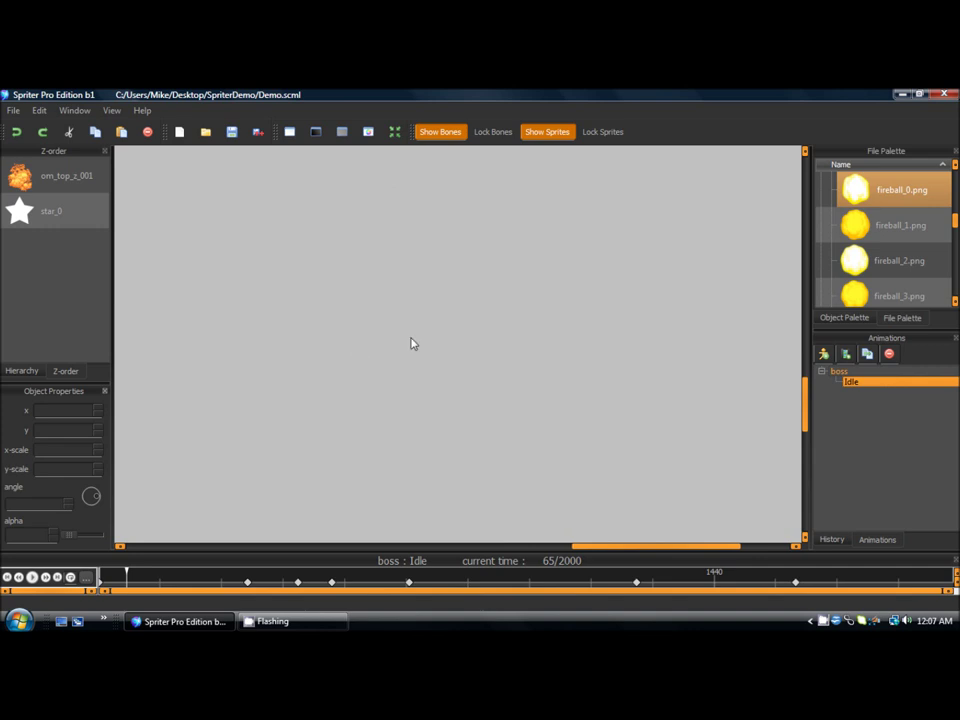
pyautogui.click(395, 133)
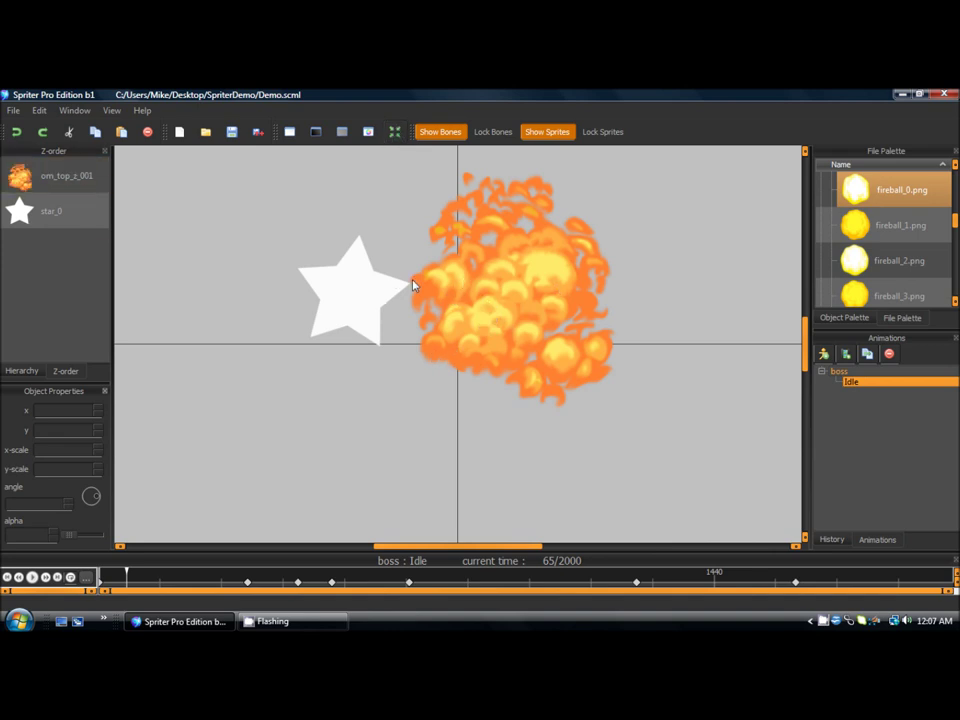
pyautogui.scroll(-5, 470, 290)
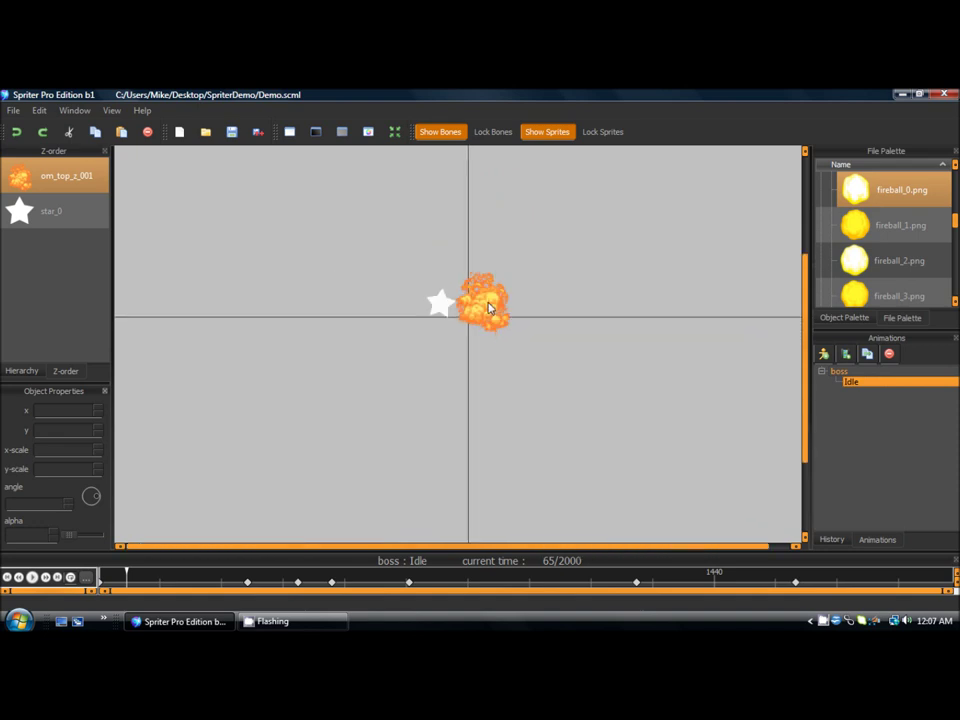
pyautogui.scroll(5, 481, 302)
pyautogui.scroll(-3, 463, 308)
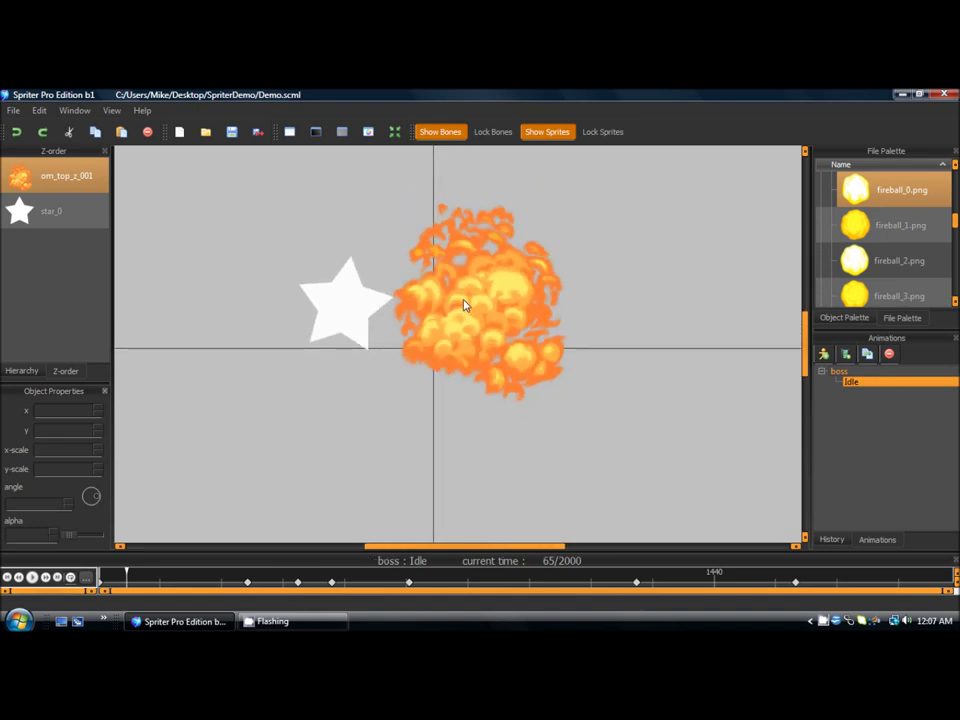
pyautogui.scroll(2, 463, 308)
pyautogui.scroll(2, 463, 308)
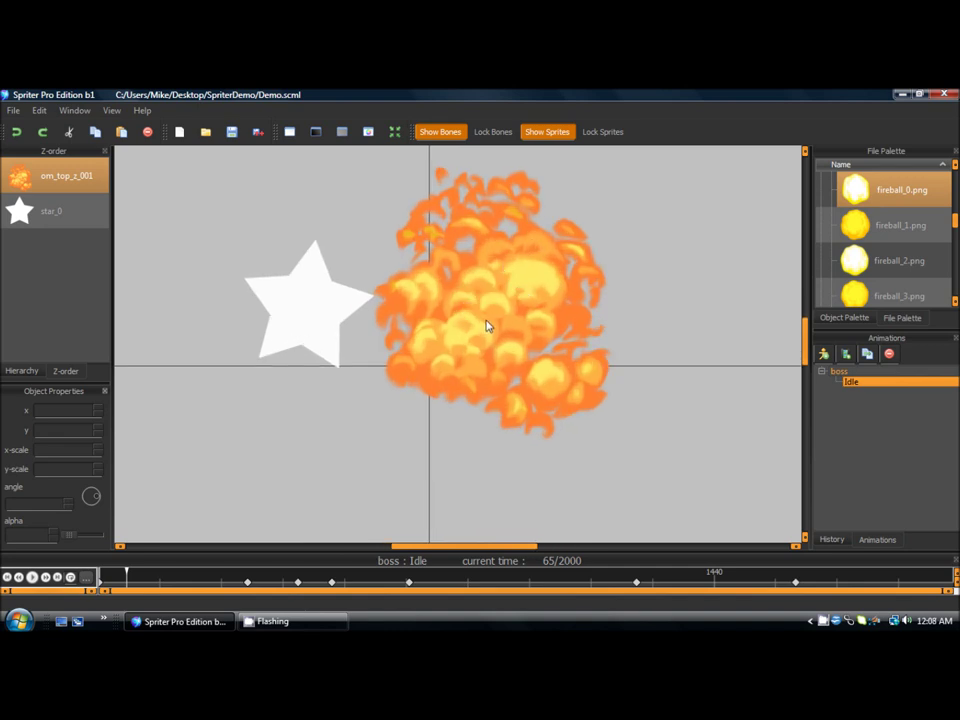
pyautogui.moveTo(373, 249); pyautogui.dragTo(431, 355)
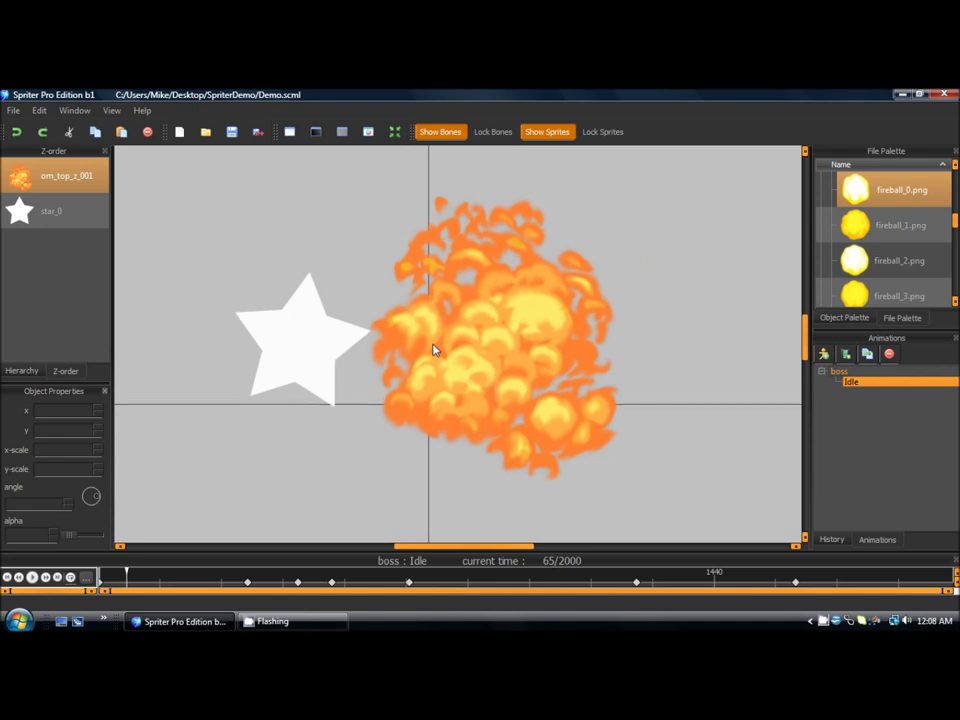
pyautogui.scroll(2, 433, 349)
pyautogui.scroll(3, 433, 349)
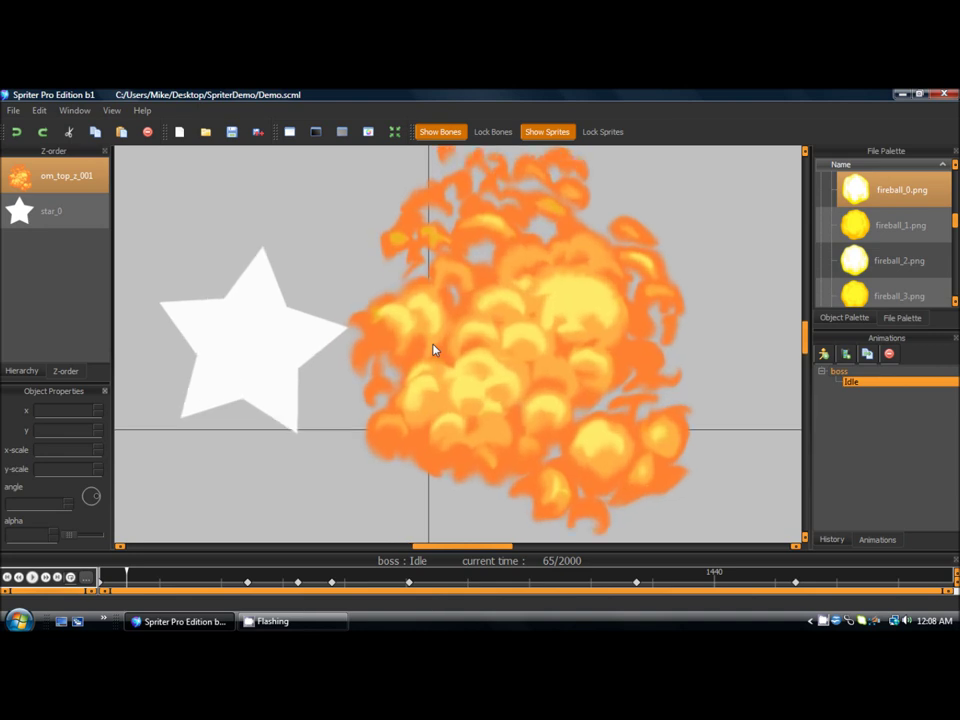
pyautogui.scroll(-4, 433, 349)
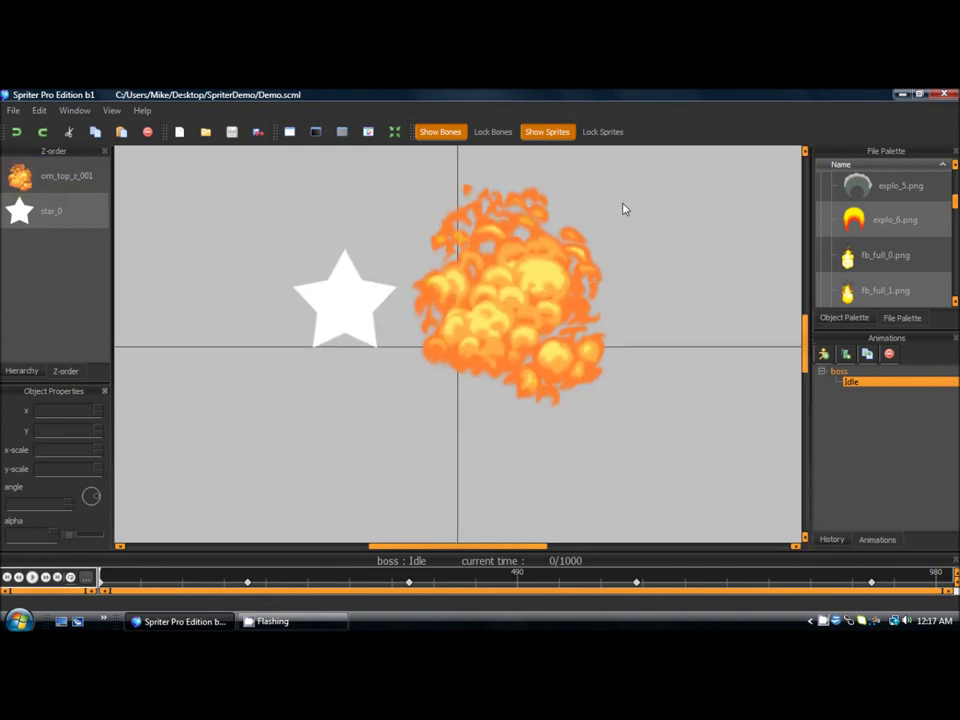
# Place the fb_full_3.png sprite on the canvas at about x 258, y -26 at time 0
pyautogui.press('space')
pyautogui.moveTo(955, 202); pyautogui.dragTo(955, 212)
pyautogui.click(875, 247)
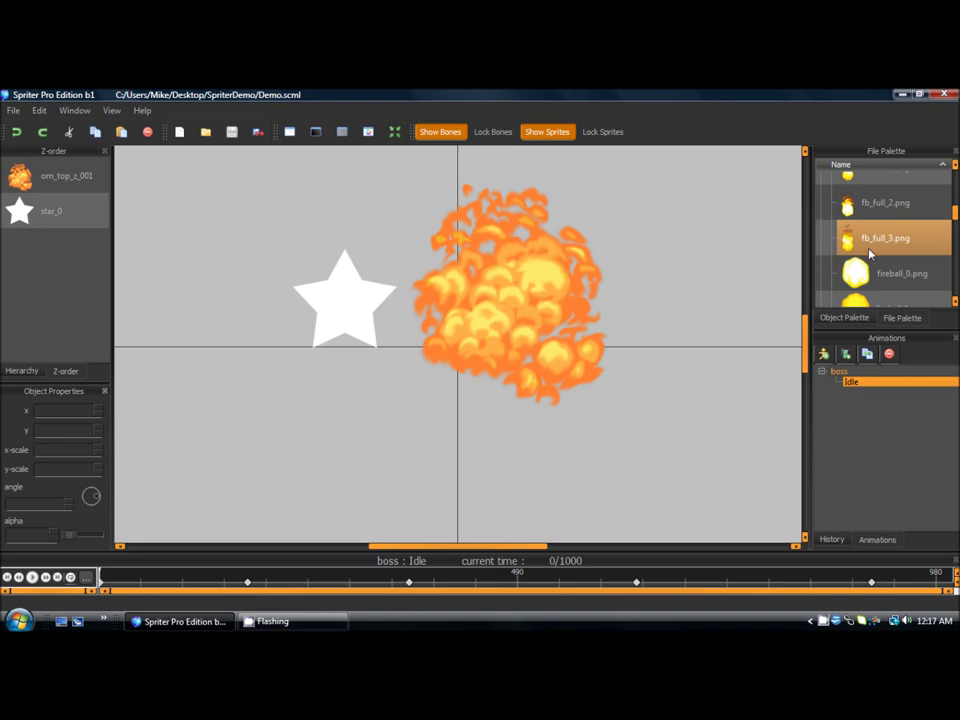
pyautogui.moveTo(875, 250); pyautogui.dragTo(621, 325)
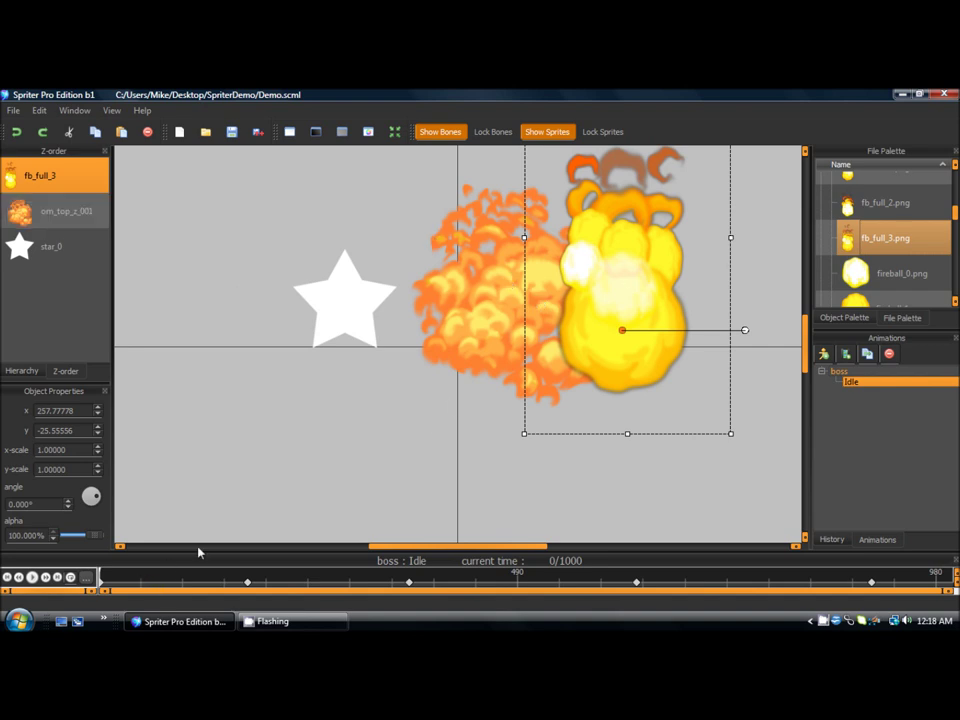
# At time 174, place another fb_full_3.png sprite and move it to about x 401, y 169
pyautogui.moveTo(112, 580); pyautogui.dragTo(336, 588)
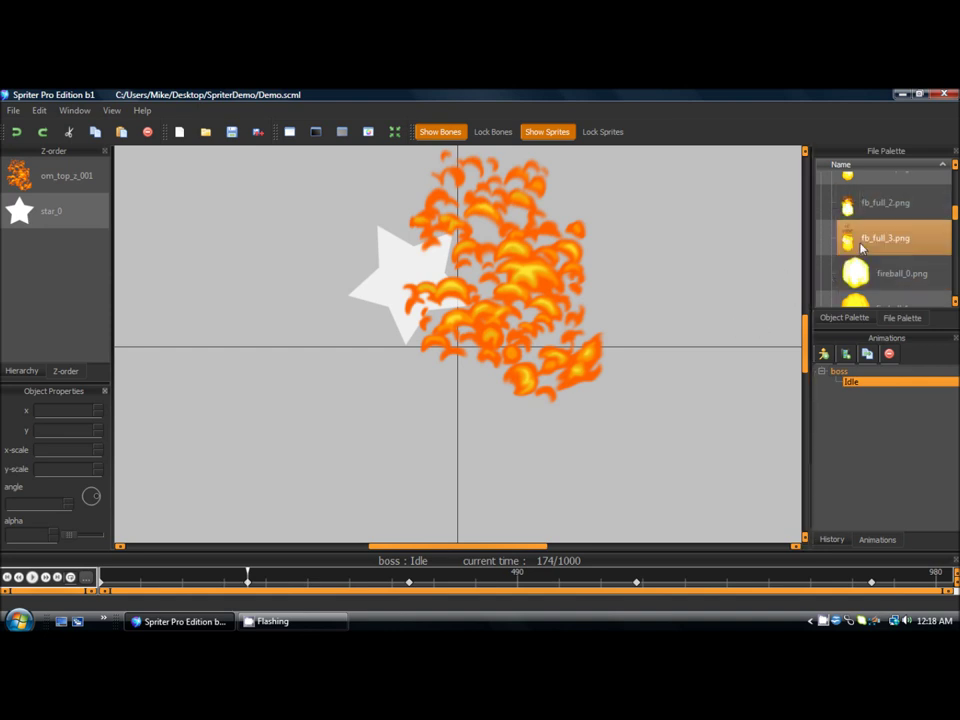
pyautogui.moveTo(858, 246); pyautogui.dragTo(628, 308)
pyautogui.moveTo(617, 254); pyautogui.dragTo(631, 254)
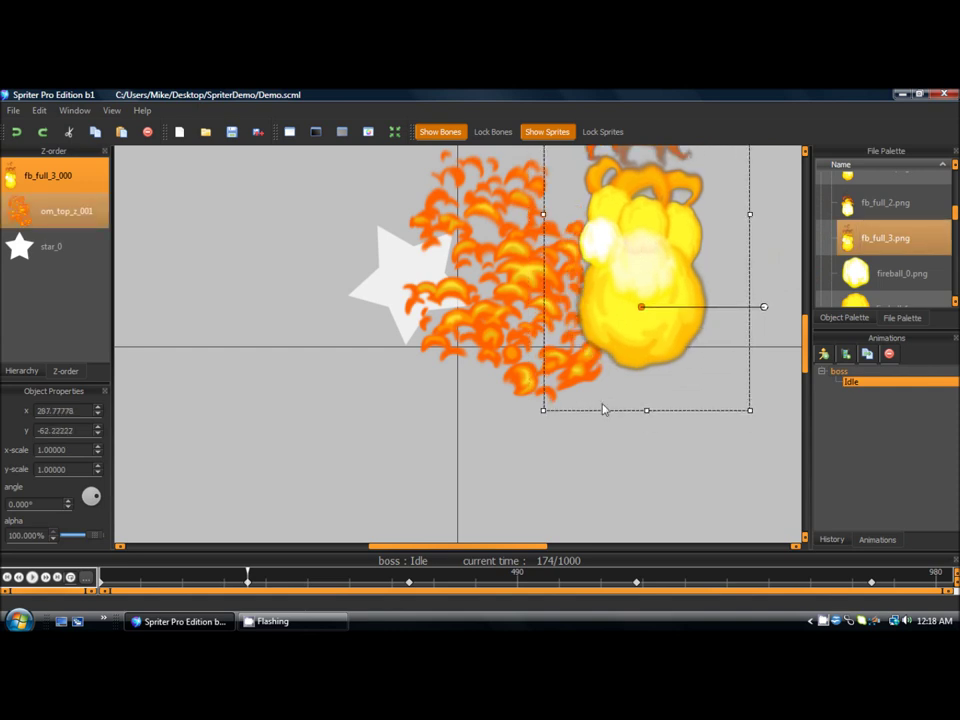
pyautogui.moveTo(635, 275); pyautogui.dragTo(711, 413)
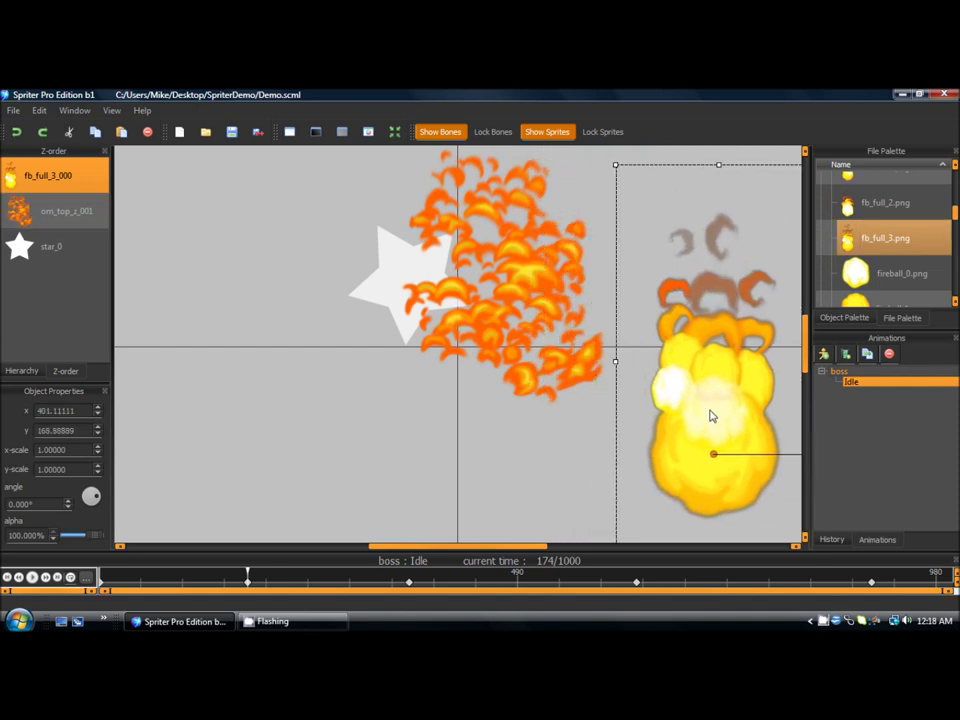
# Add three more fb_full_3.png sprites around the canvas at time 174, the last at about x -396, y 9
pyautogui.click(176, 578)
pyautogui.moveTo(176, 578); pyautogui.dragTo(248, 577)
pyautogui.moveTo(780, 296); pyautogui.dragTo(565, 481)
pyautogui.moveTo(880, 238); pyautogui.dragTo(214, 362)
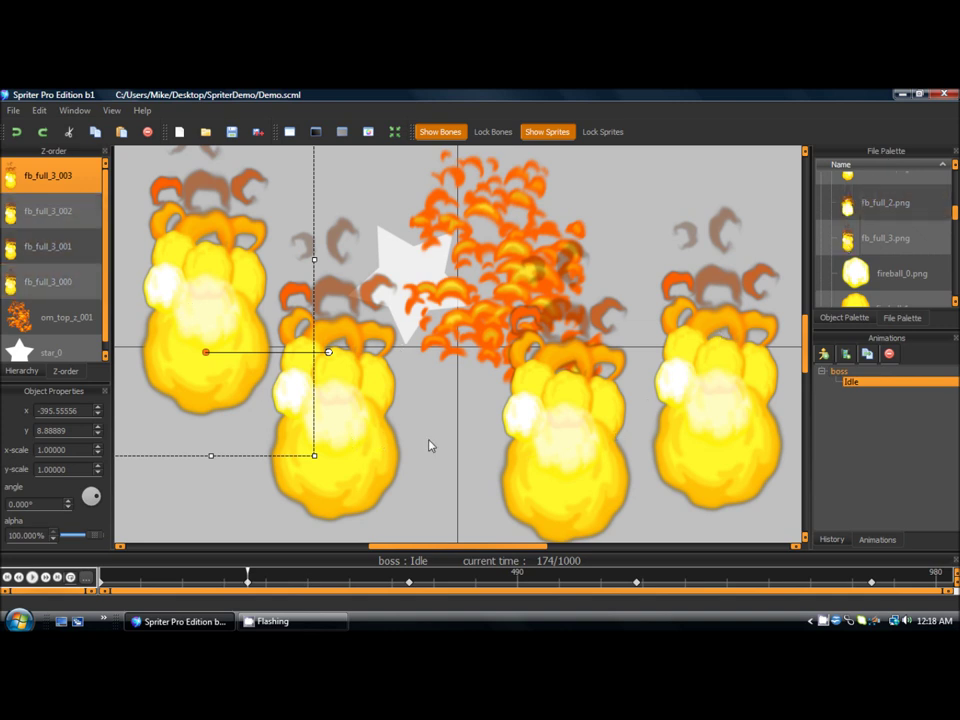
# Delete all four fb_full_3 sprites added at time 174, leaving om_top_z_001 and star_0 in place
pyautogui.press('Delete')
pyautogui.click(348, 451)
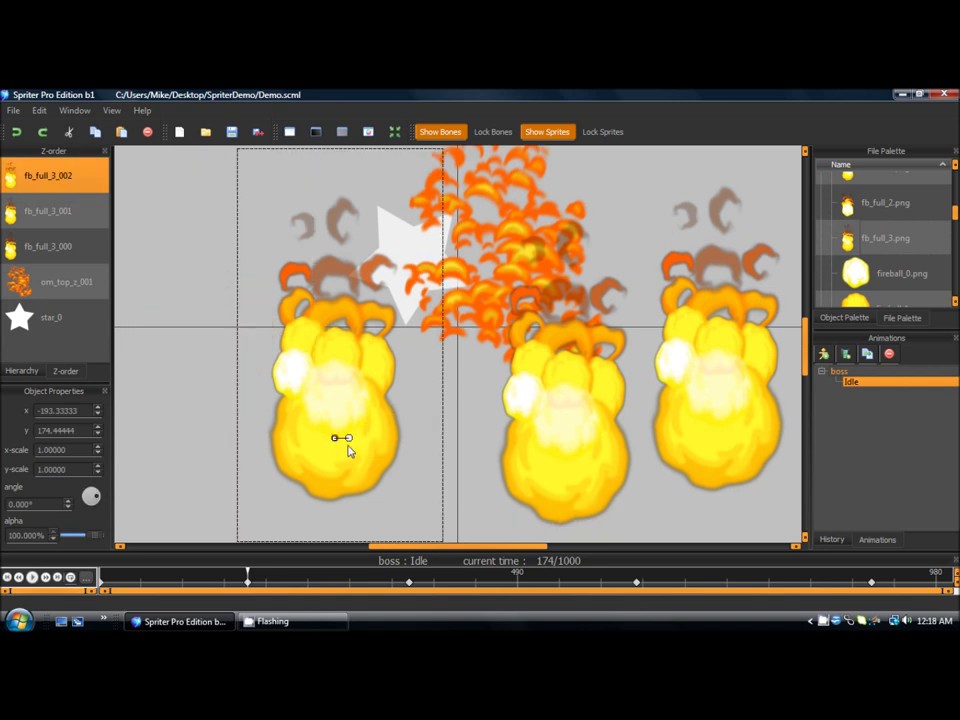
pyautogui.press('Delete')
pyautogui.press('Delete')
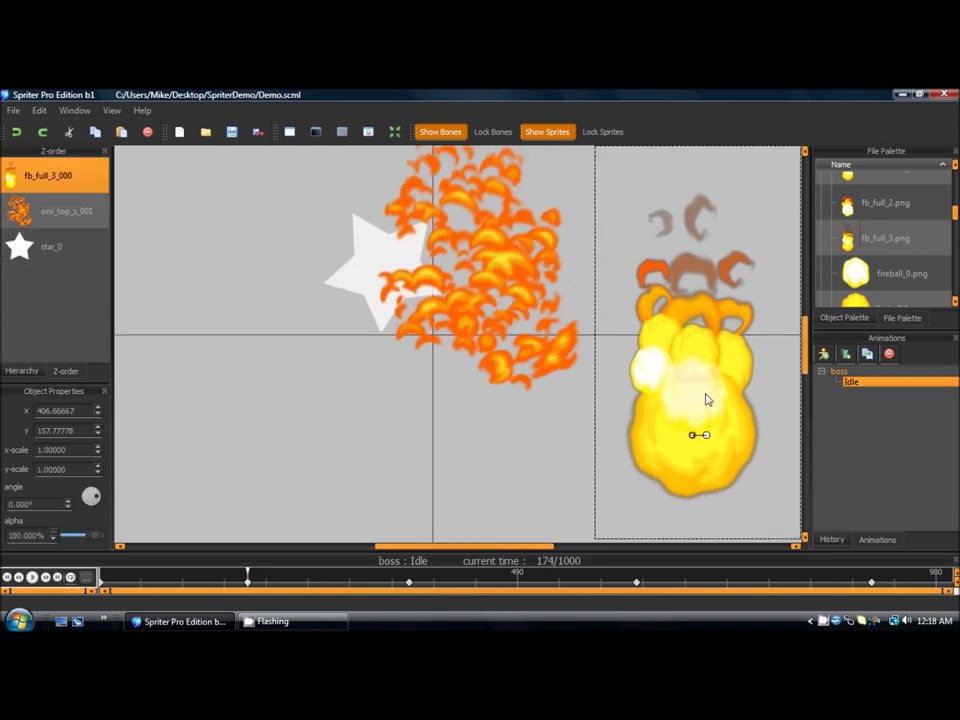
pyautogui.press('Delete')
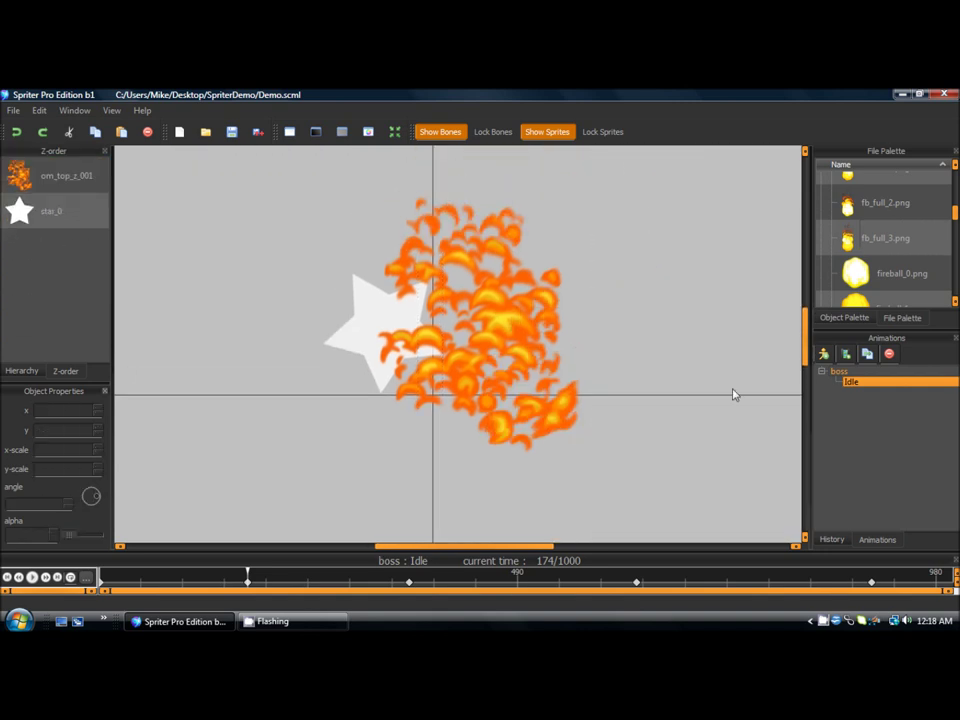
# Check for the fb_full_3 sprite at time 42, at the keyframe at 174 and at time 0
pyautogui.moveTo(217, 587); pyautogui.dragTo(136, 579)
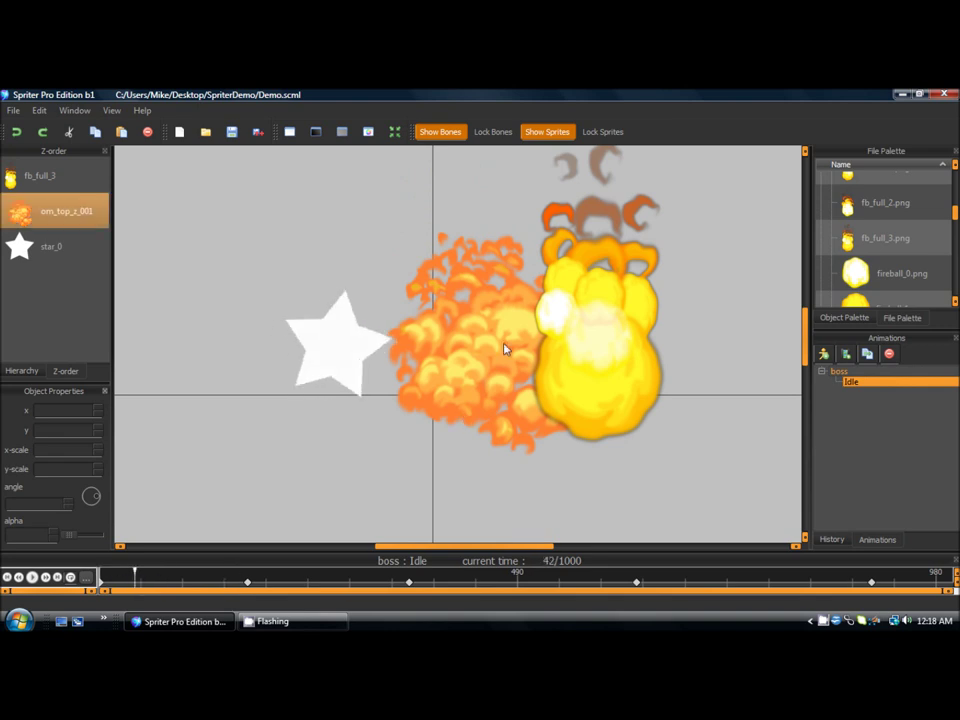
pyautogui.click(593, 291)
pyautogui.click(601, 327)
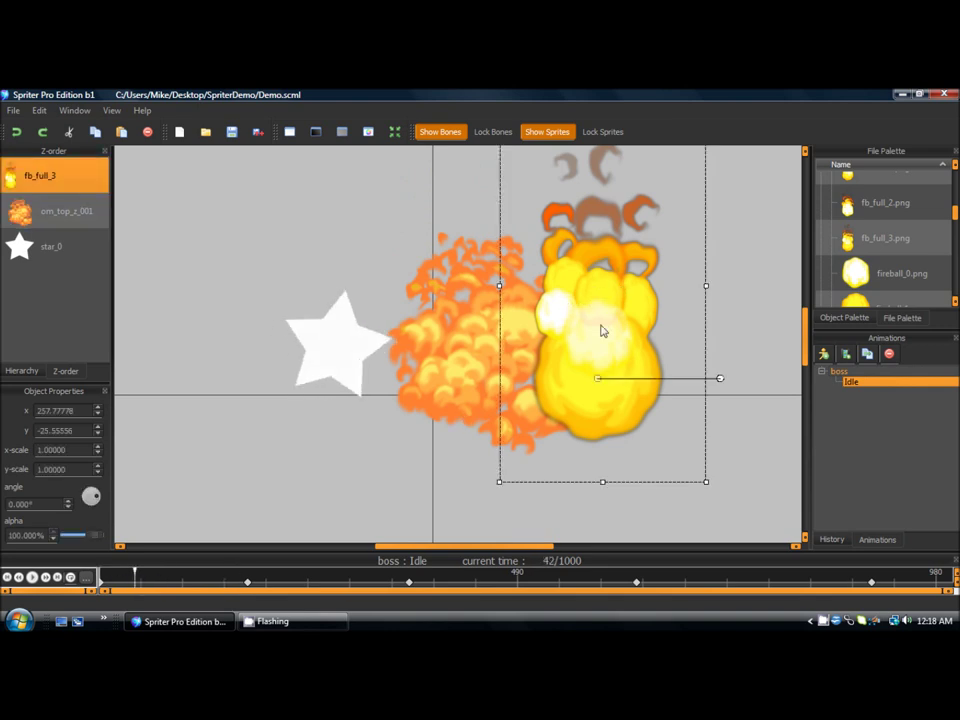
pyautogui.moveTo(133, 579); pyautogui.dragTo(247, 579)
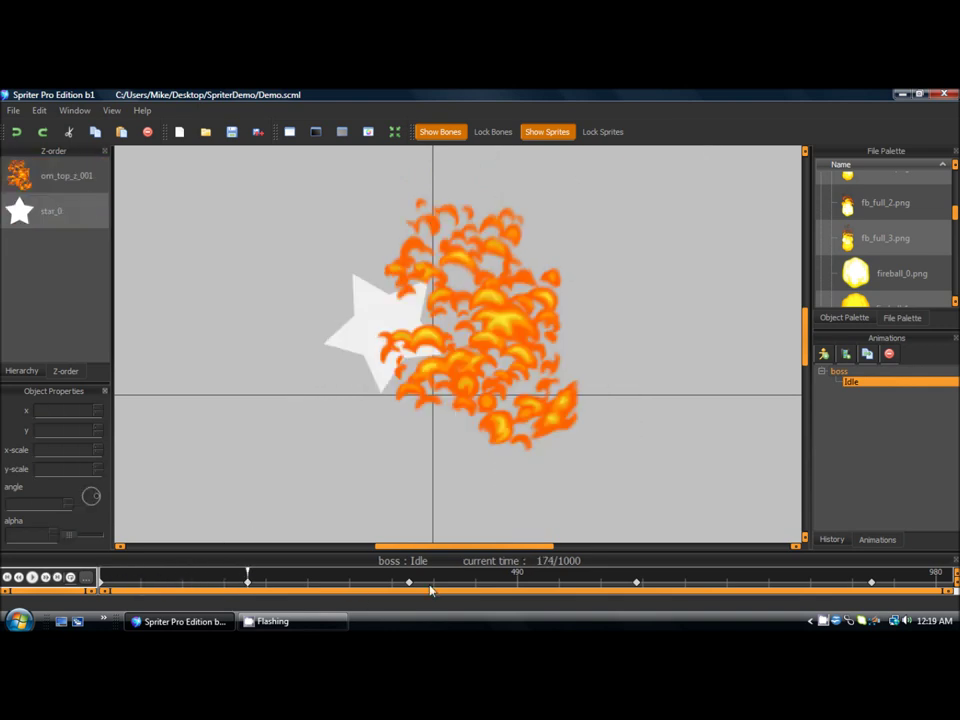
pyautogui.press('Home')
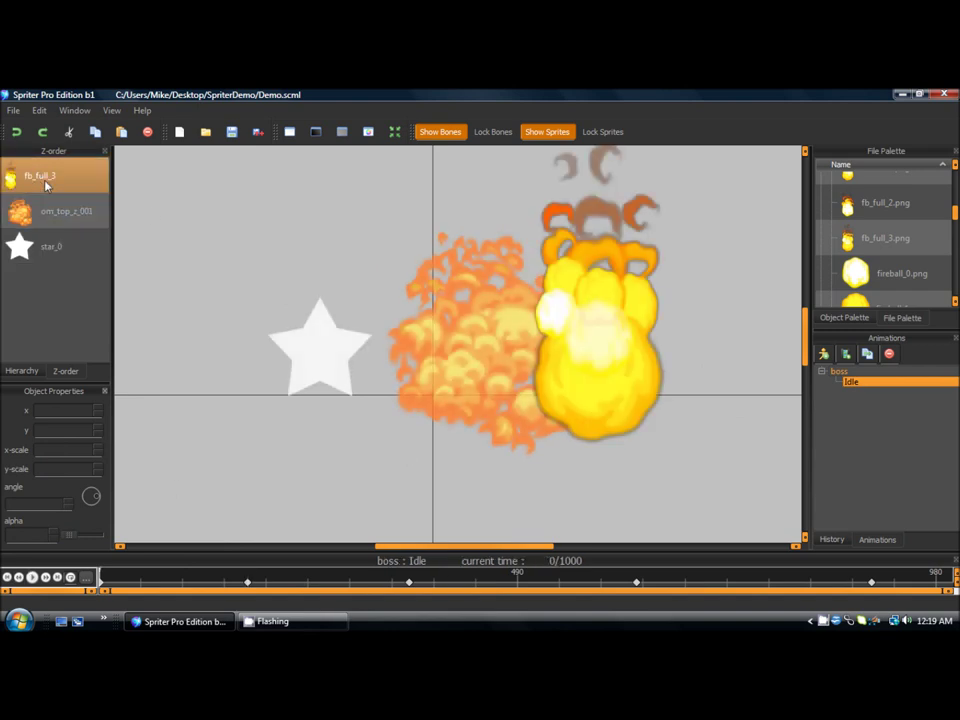
# At the keyframe at 174, reuse the existing fb_full_3 object, placing it at about x 380, y -278 and shifting it further right
pyautogui.click(606, 356)
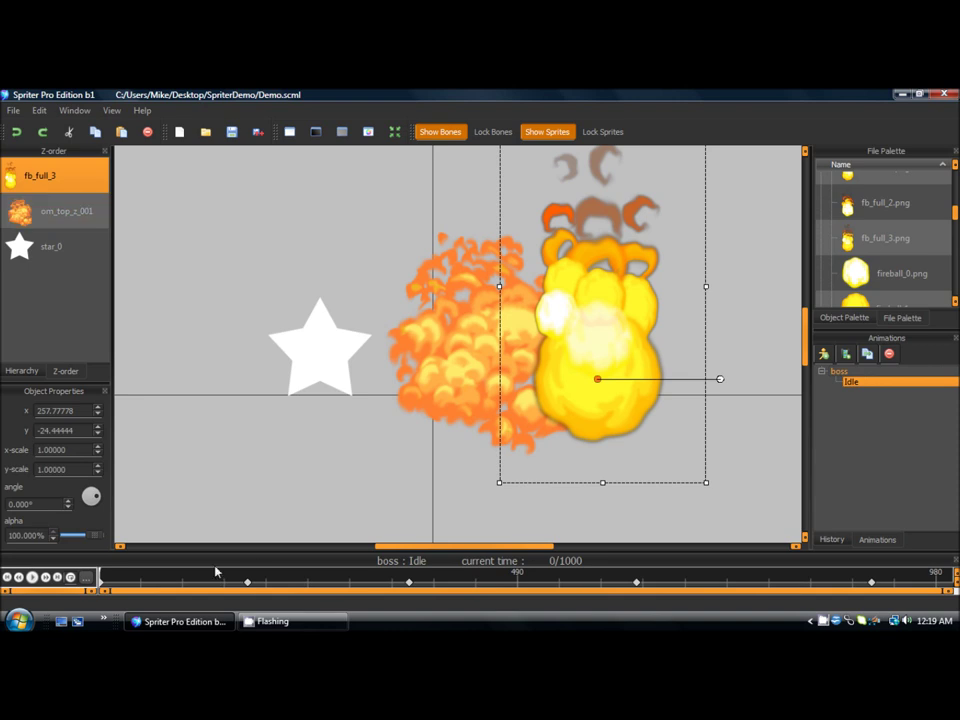
pyautogui.click(248, 580)
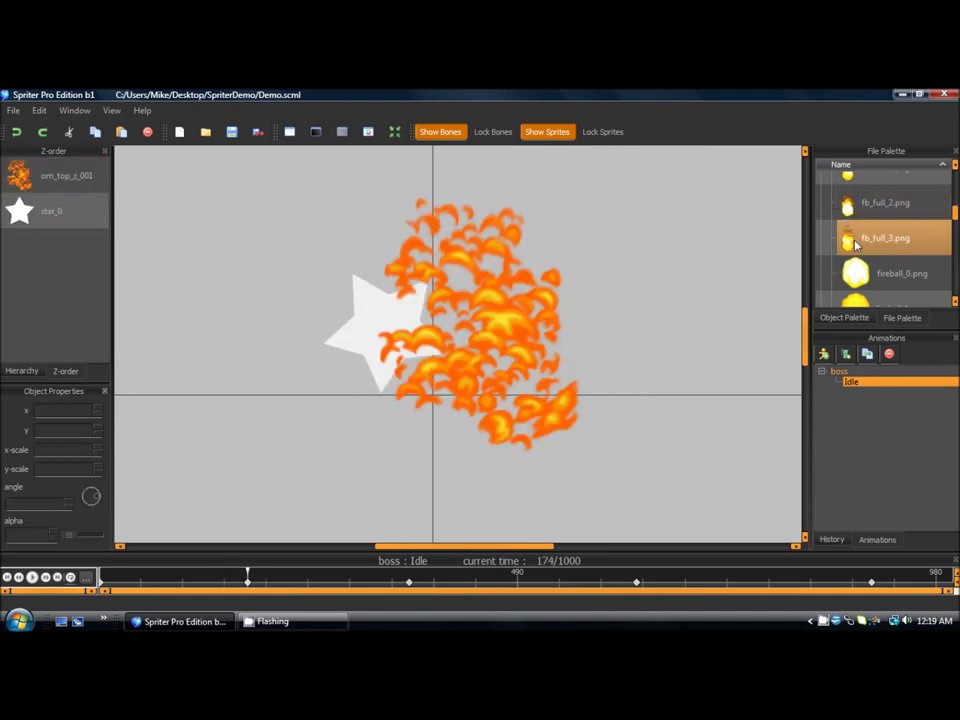
pyautogui.click(845, 318)
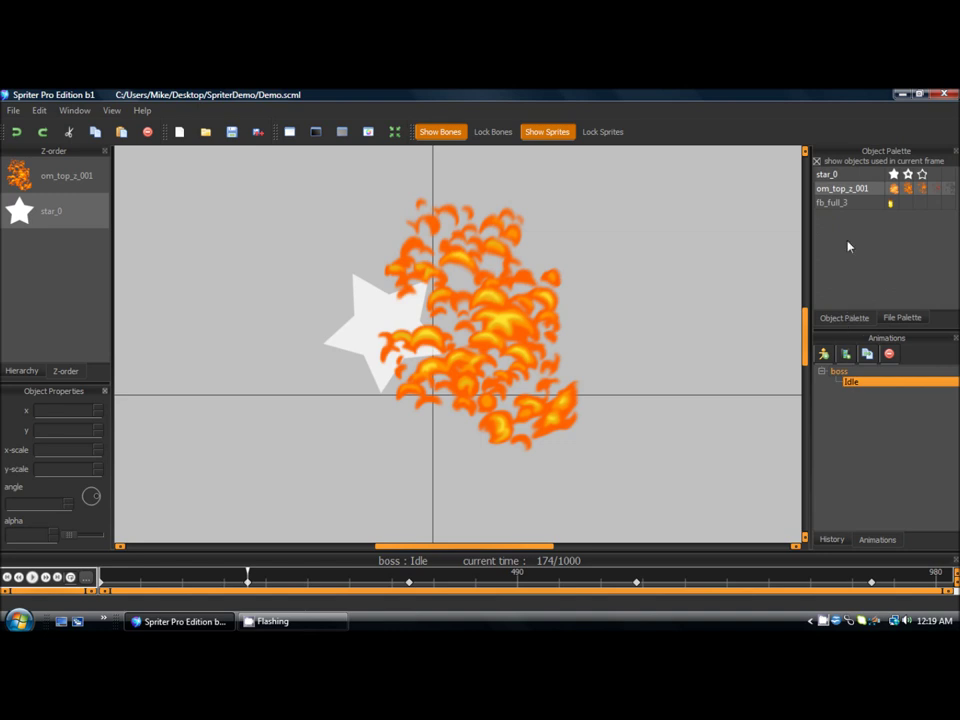
pyautogui.click(828, 174)
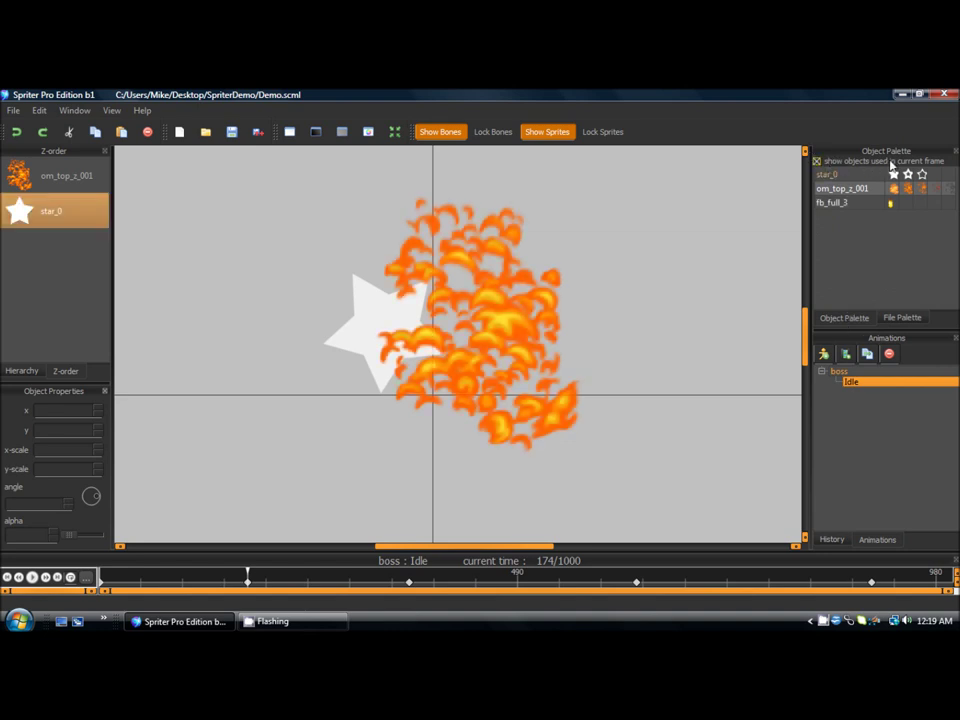
pyautogui.click(817, 162)
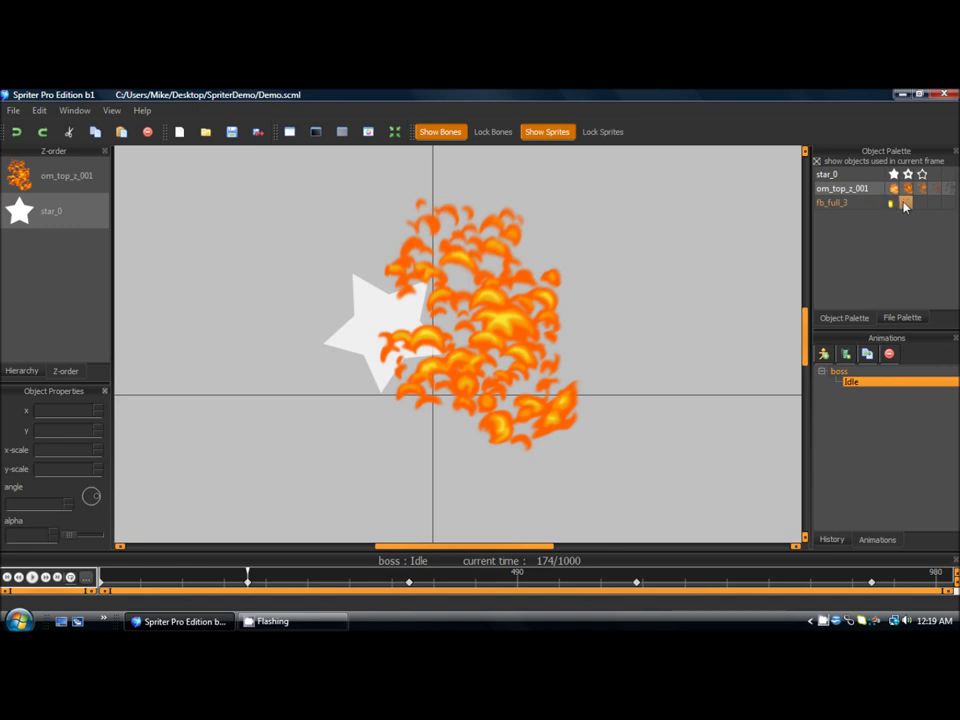
pyautogui.moveTo(893, 205); pyautogui.dragTo(676, 218)
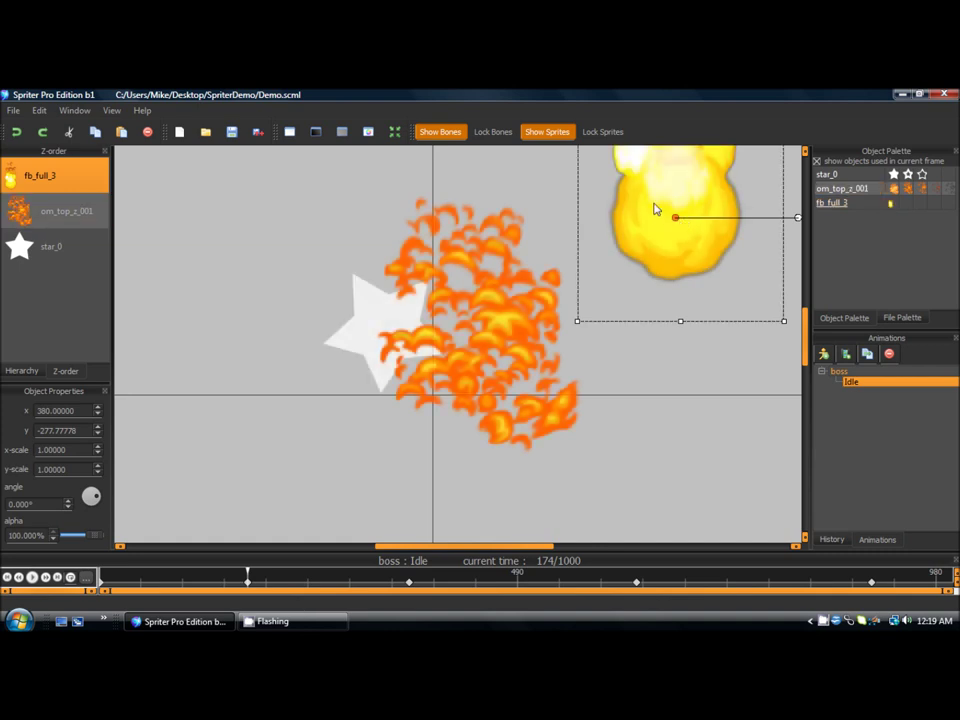
pyautogui.moveTo(653, 208); pyautogui.dragTo(709, 213)
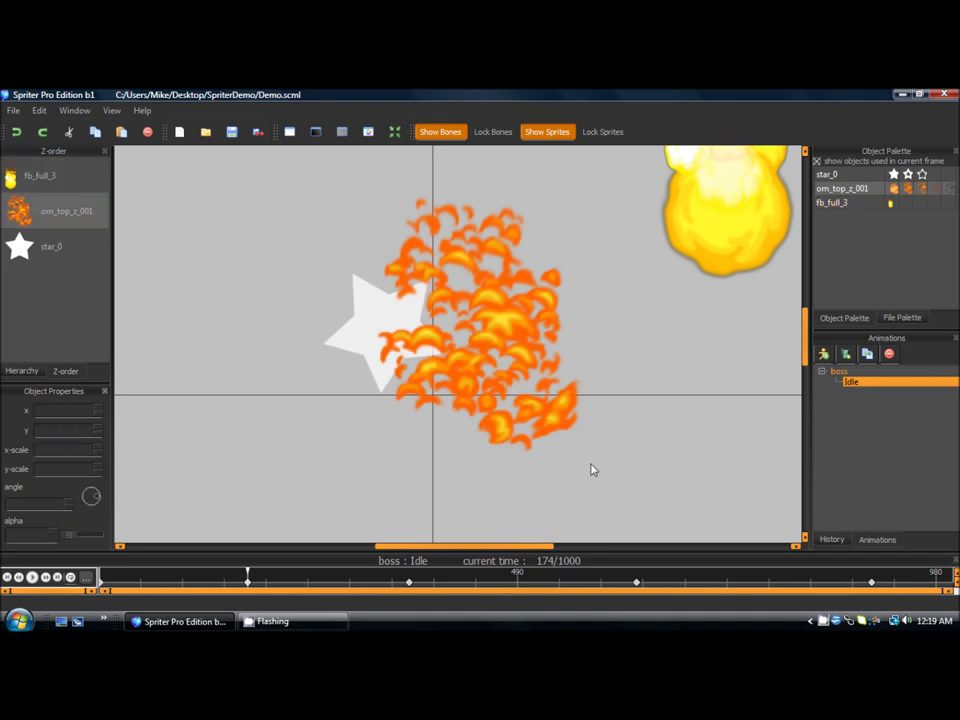
# Scrub between time 0 and the keyframe at 268 to examine the fb_full_3 tween and the onion skins before and after it
pyautogui.click(229, 578)
pyautogui.moveTo(229, 578); pyautogui.dragTo(279, 578)
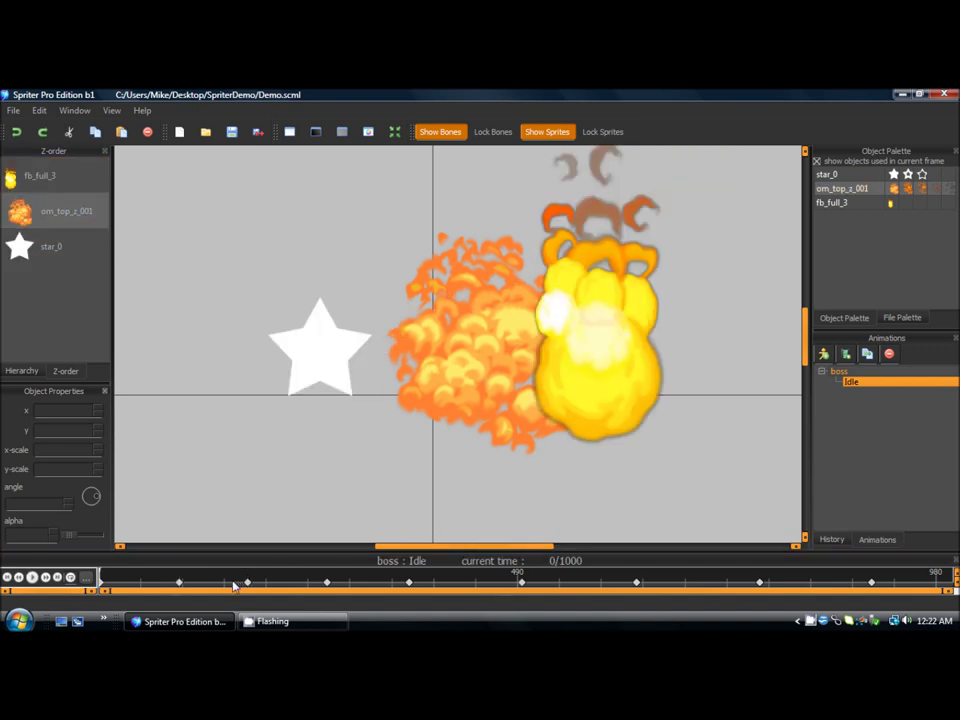
pyautogui.moveTo(160, 578); pyautogui.dragTo(328, 580)
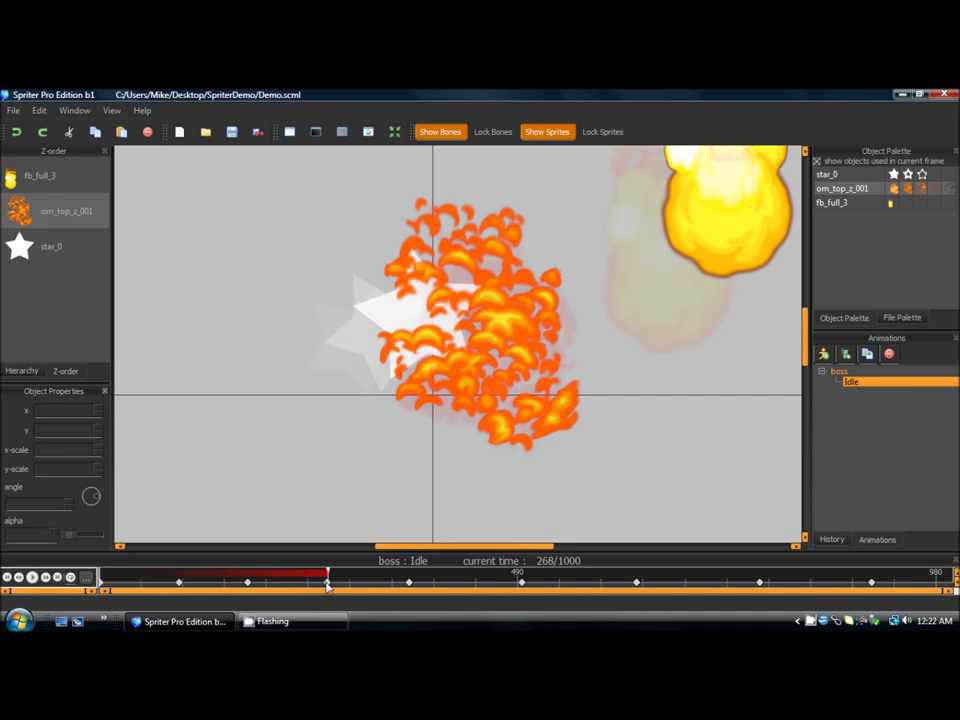
pyautogui.moveTo(366, 581); pyautogui.dragTo(603, 581)
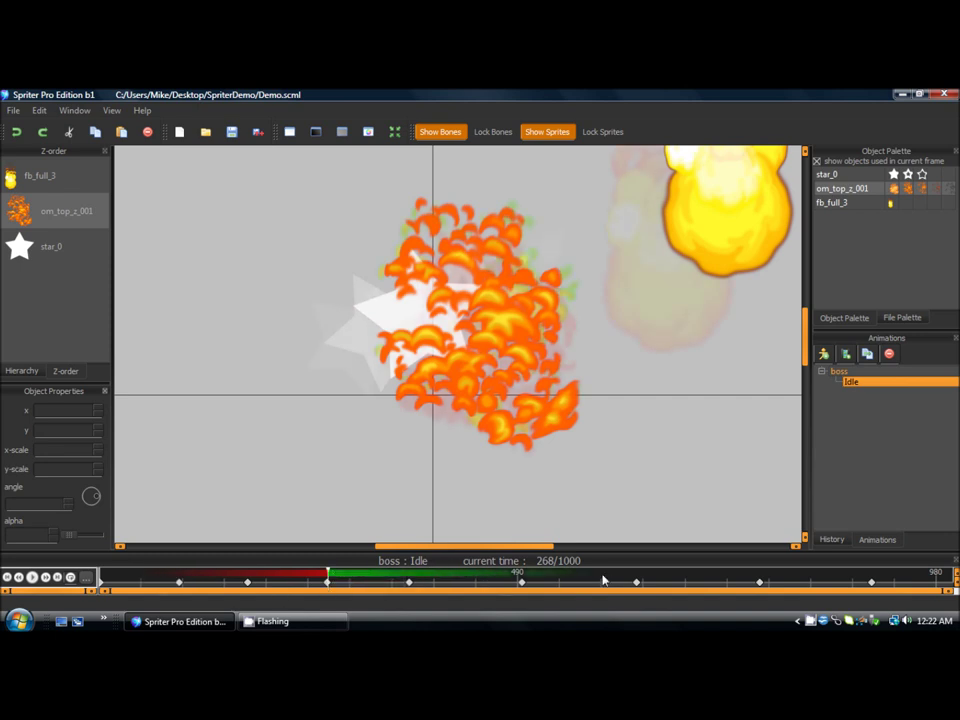
pyautogui.moveTo(330, 577); pyautogui.dragTo(405, 563)
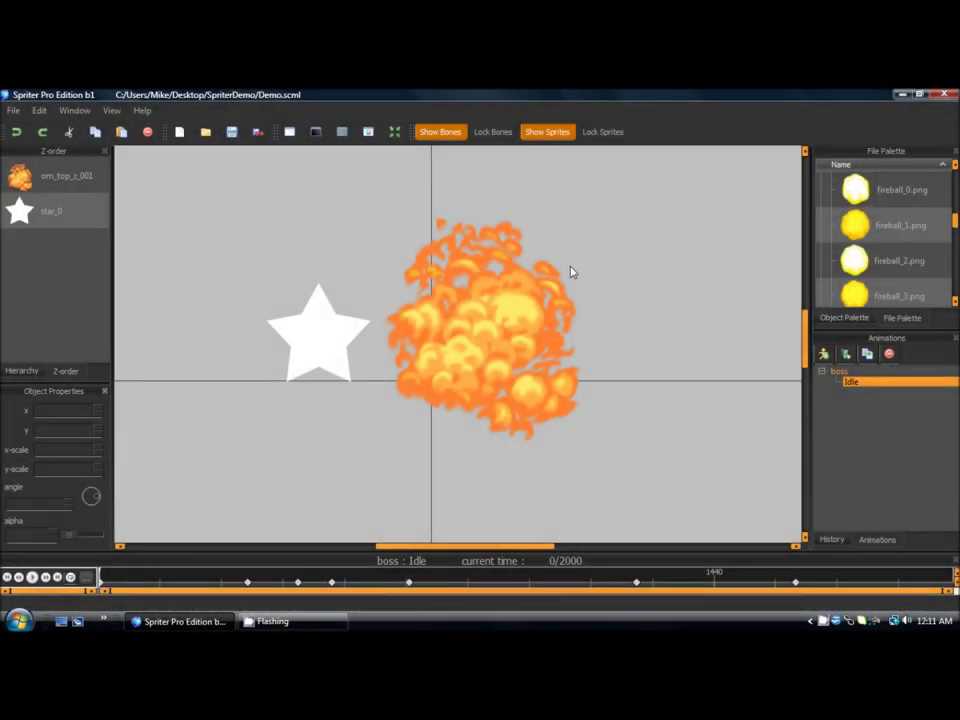
# Try a fireball_0.png sprite with its default corner pivot at about x 140, y -264, and delete it
pyautogui.click(397, 348)
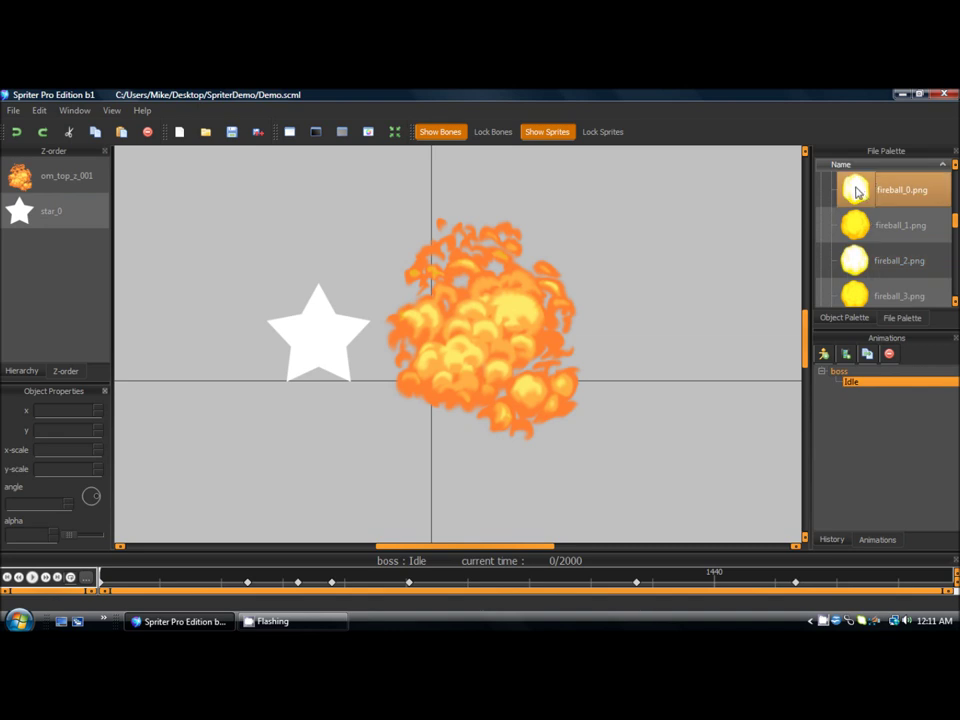
pyautogui.moveTo(856, 190); pyautogui.dragTo(521, 218)
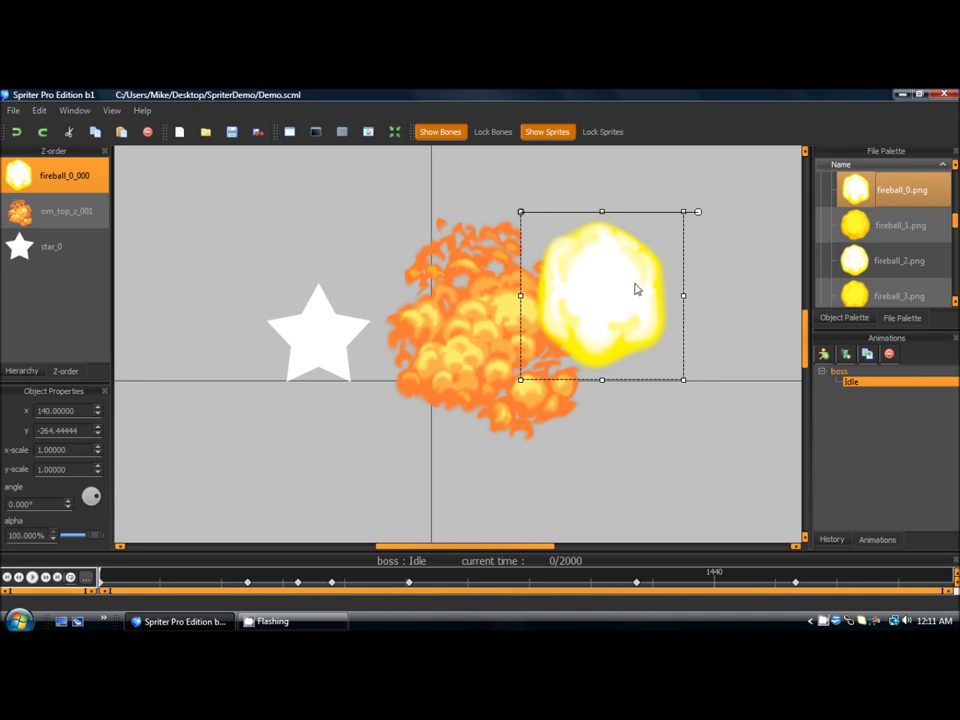
pyautogui.press('Delete')
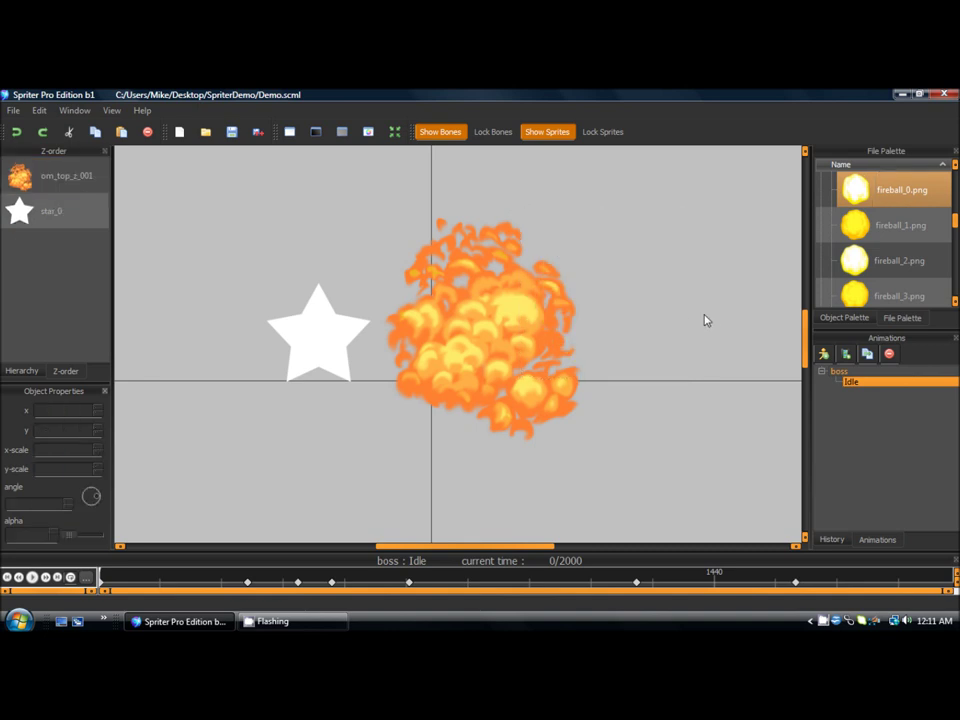
# Set fireball_0.png's default pivot to the image's centre, and place the sprite at about x 237, y -160 to rotate it about that pivot
pyautogui.doubleClick(857, 197)
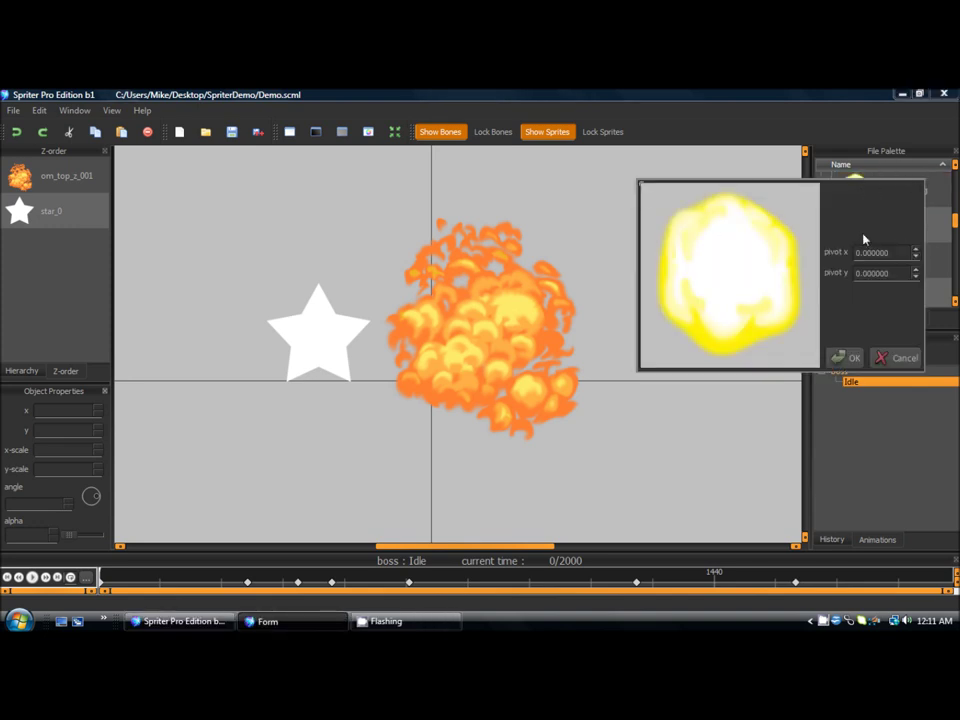
pyautogui.click(727, 281)
pyautogui.click(846, 360)
pyautogui.moveTo(850, 189); pyautogui.dragTo(585, 284)
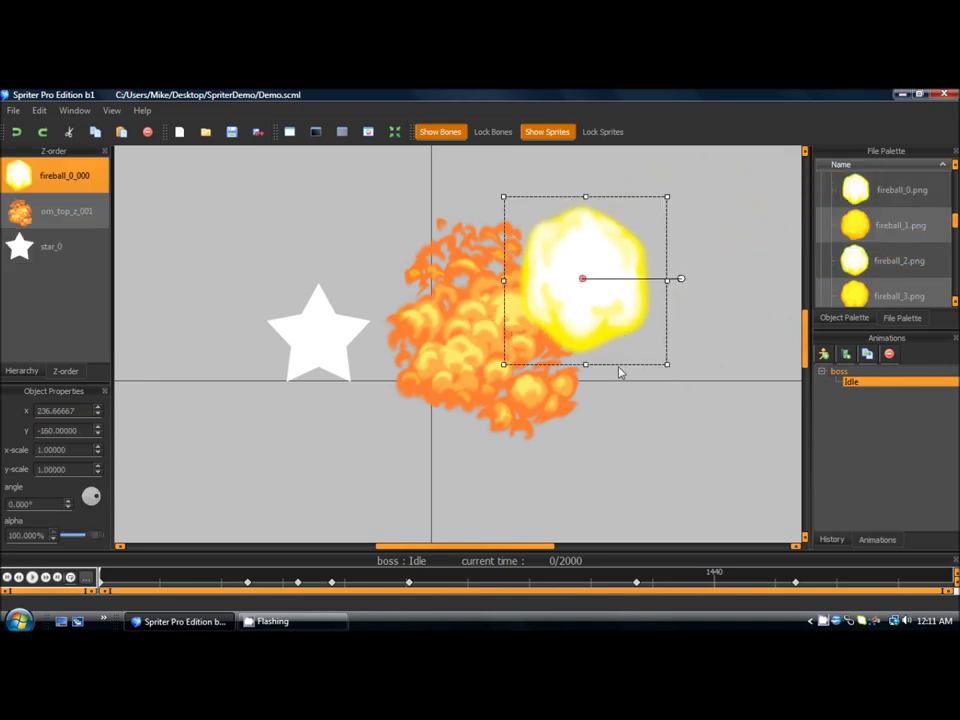
pyautogui.moveTo(683, 283); pyautogui.dragTo(671, 232)
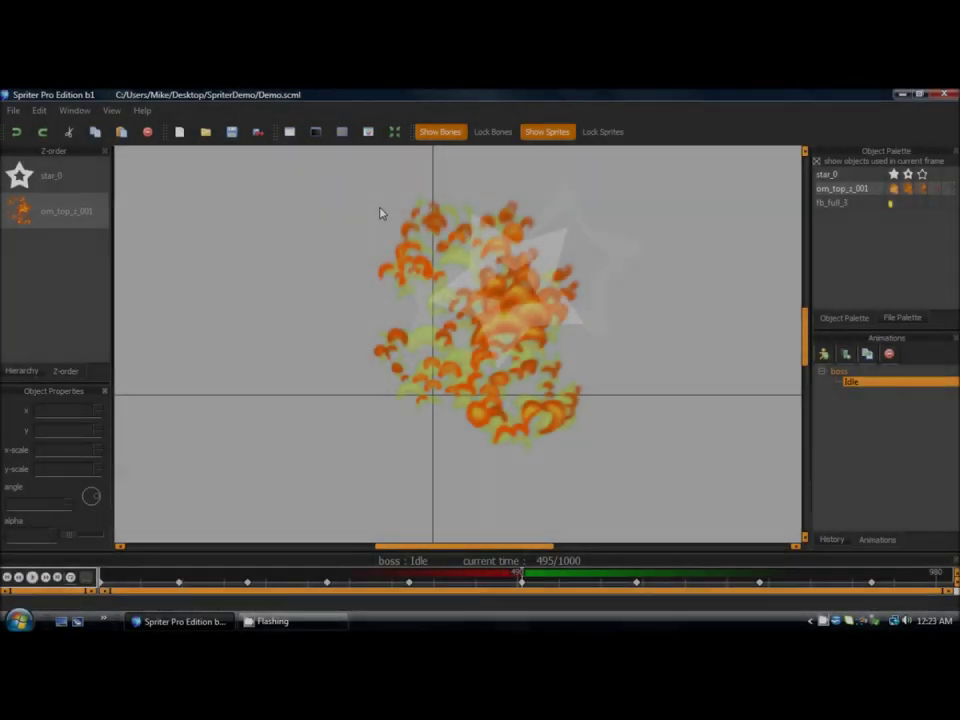
pyautogui.click(418, 279)
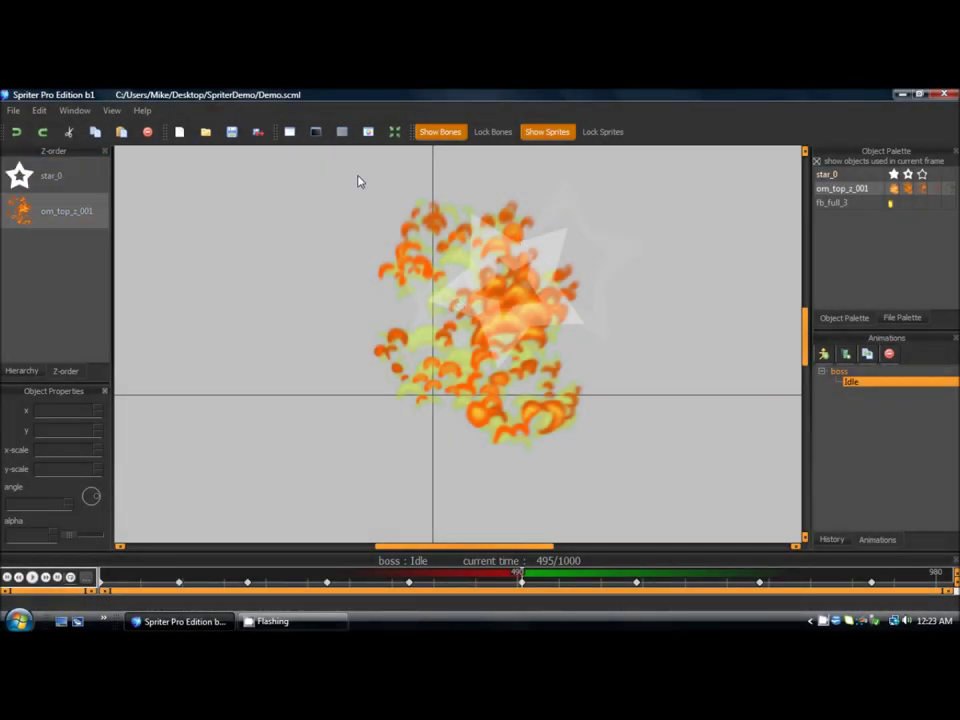
pyautogui.click(491, 302)
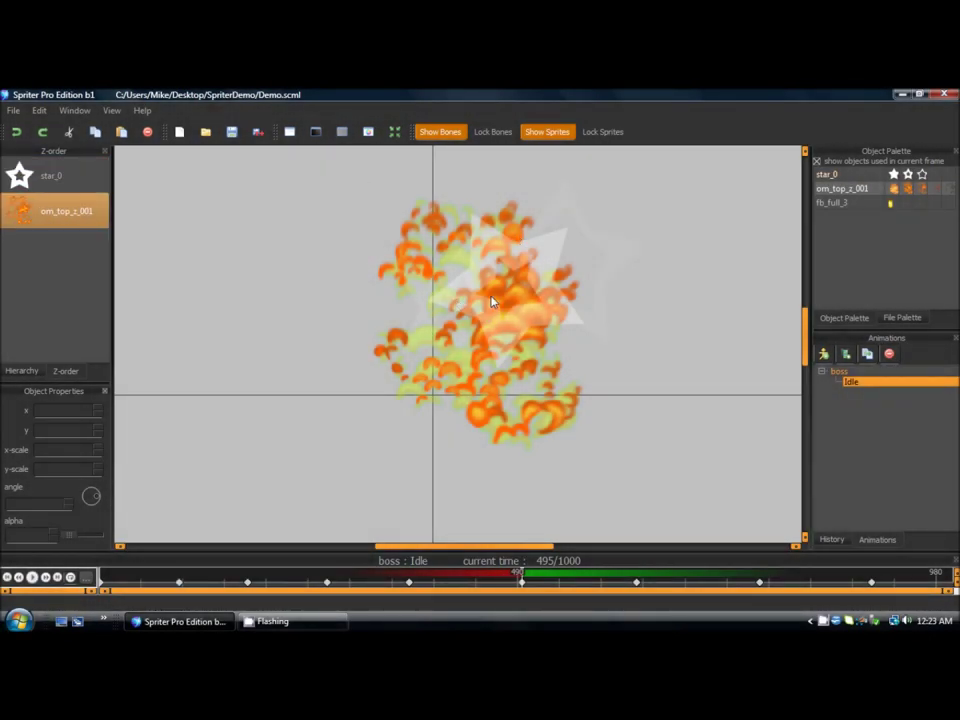
pyautogui.click(457, 232)
# Create a new project without saving the current changes, using the SpriterDemo folder on the Desktop as its root folder
pyautogui.click(13, 110)
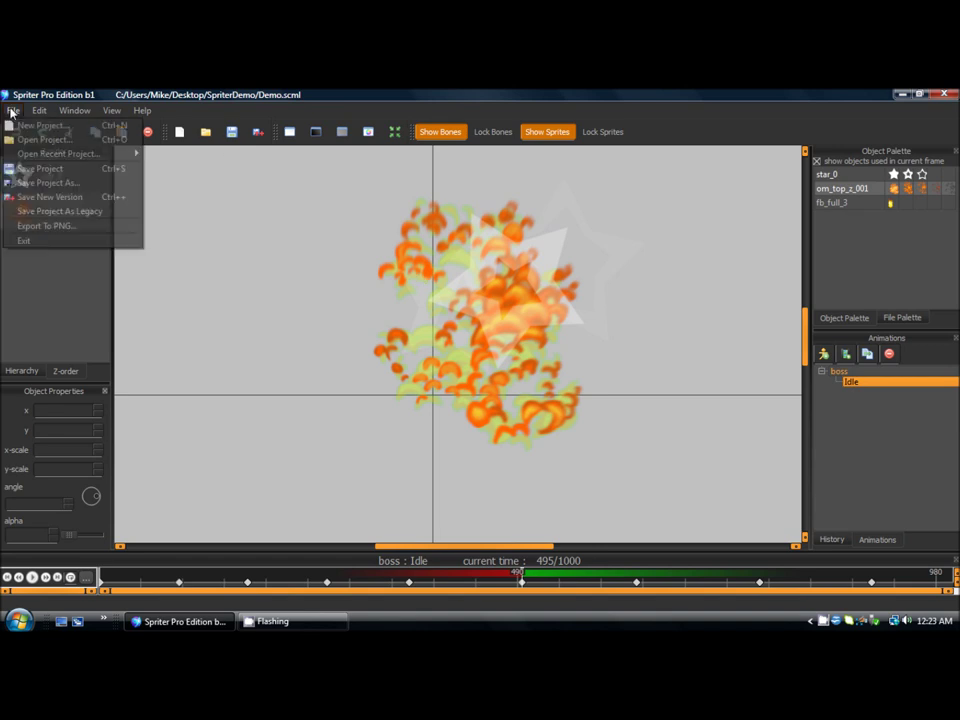
pyautogui.click(45, 125)
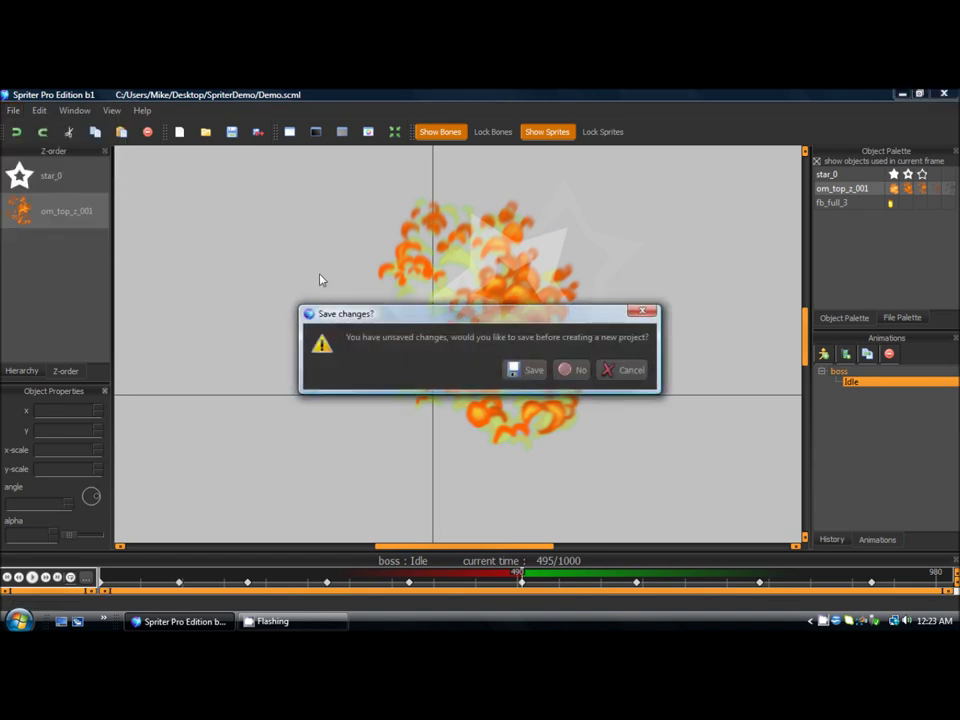
pyautogui.click(561, 371)
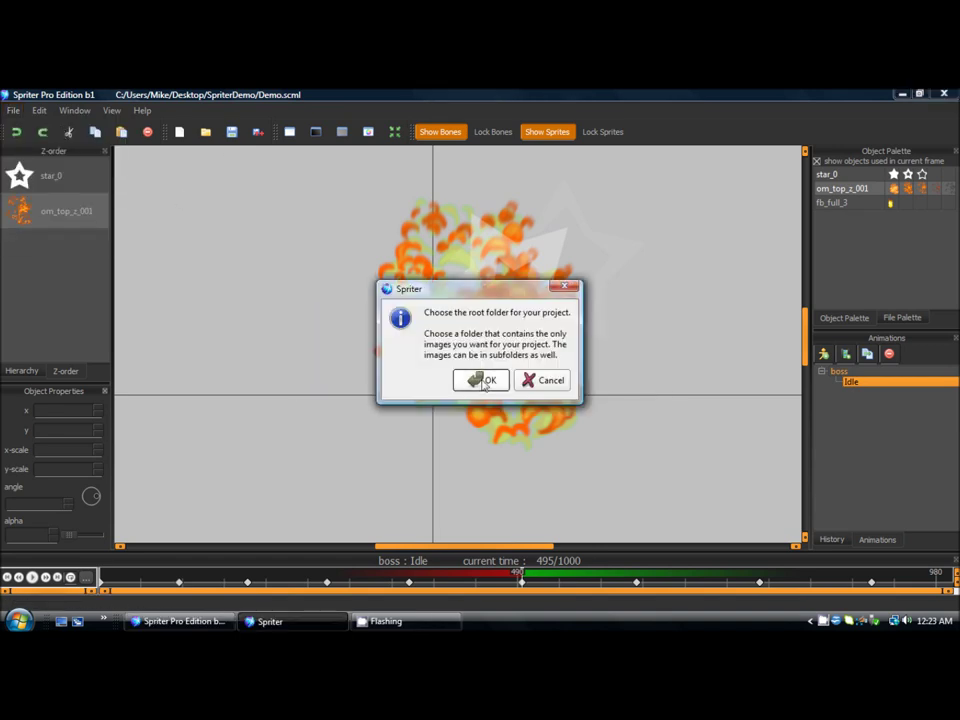
pyautogui.click(478, 378)
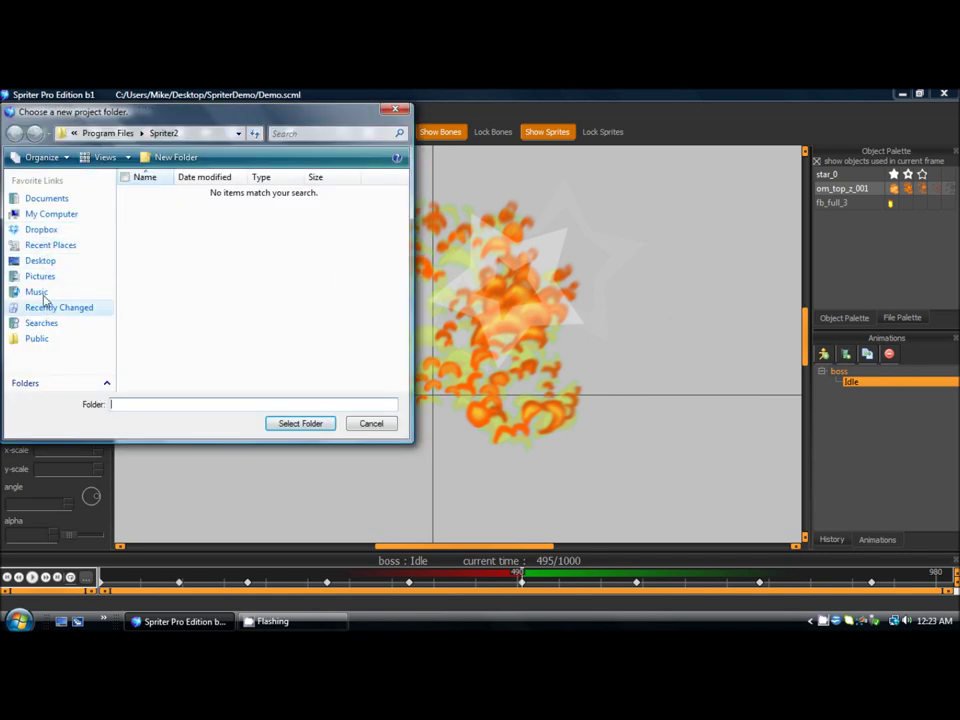
pyautogui.click(42, 262)
pyautogui.click(182, 274)
pyautogui.scroll(-3, 182, 272)
pyautogui.click(182, 270)
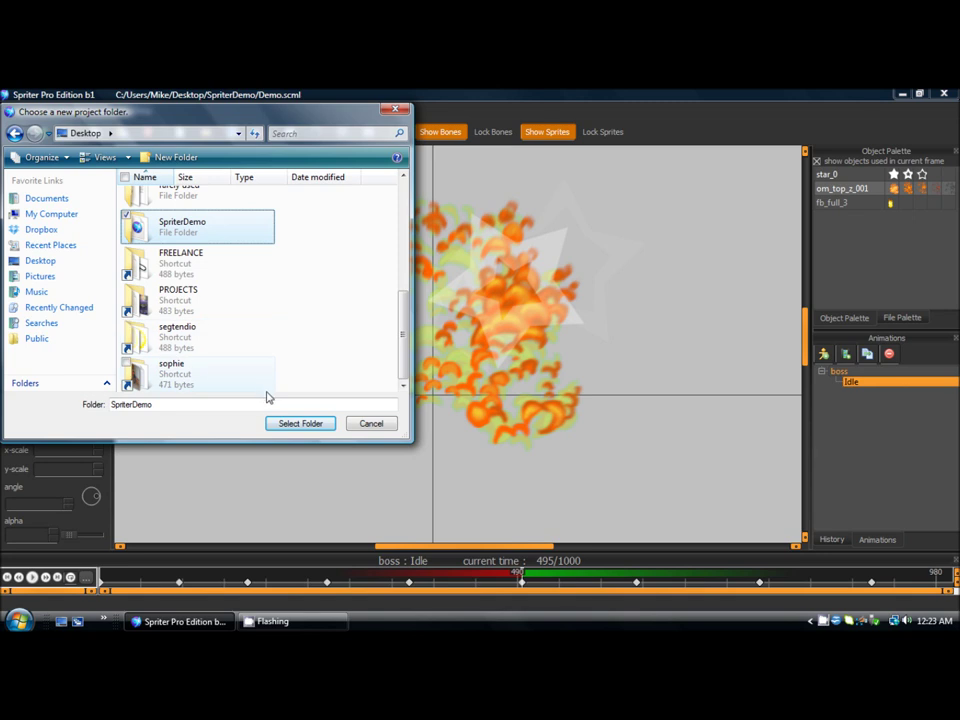
pyautogui.click(300, 423)
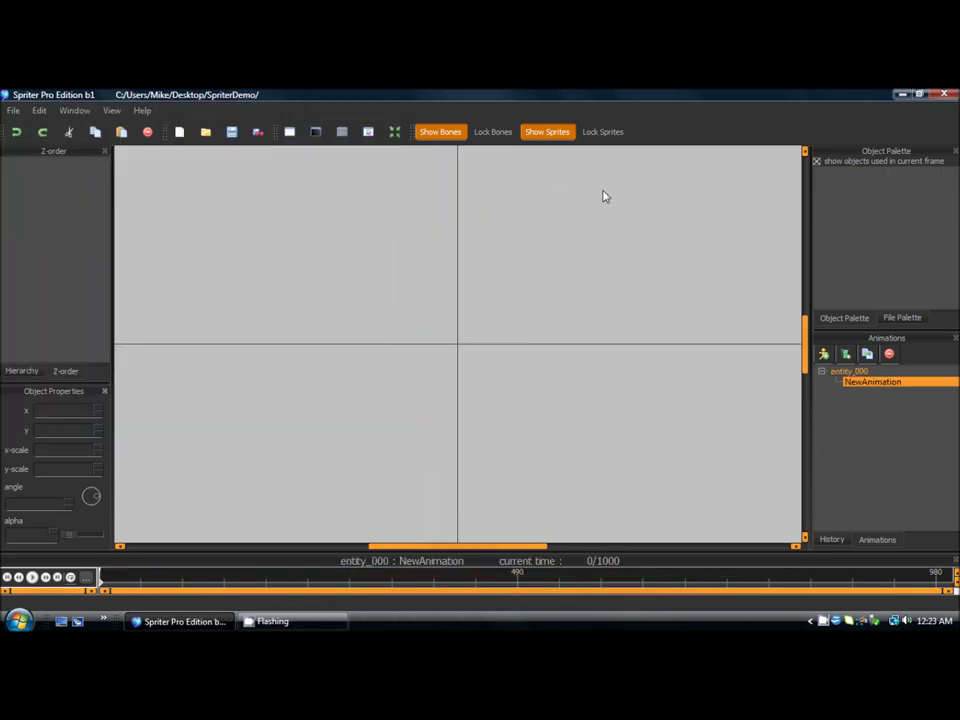
# Rename the entity entity_000 as Boss and its animation NewAnimation as Idle
pyautogui.doubleClick(834, 373)
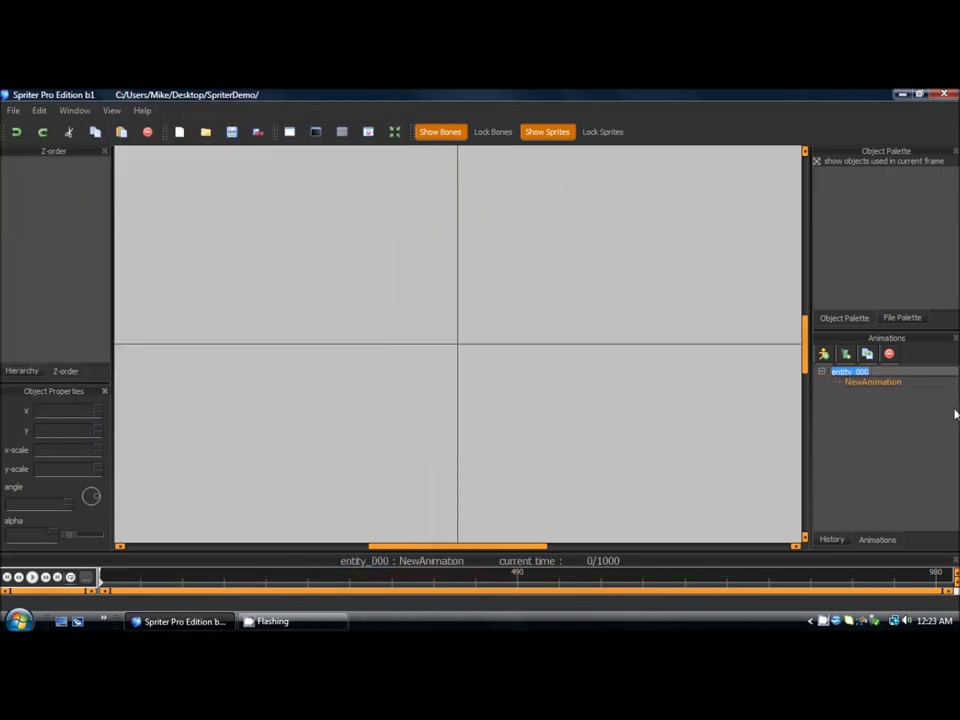
pyautogui.click(894, 383)
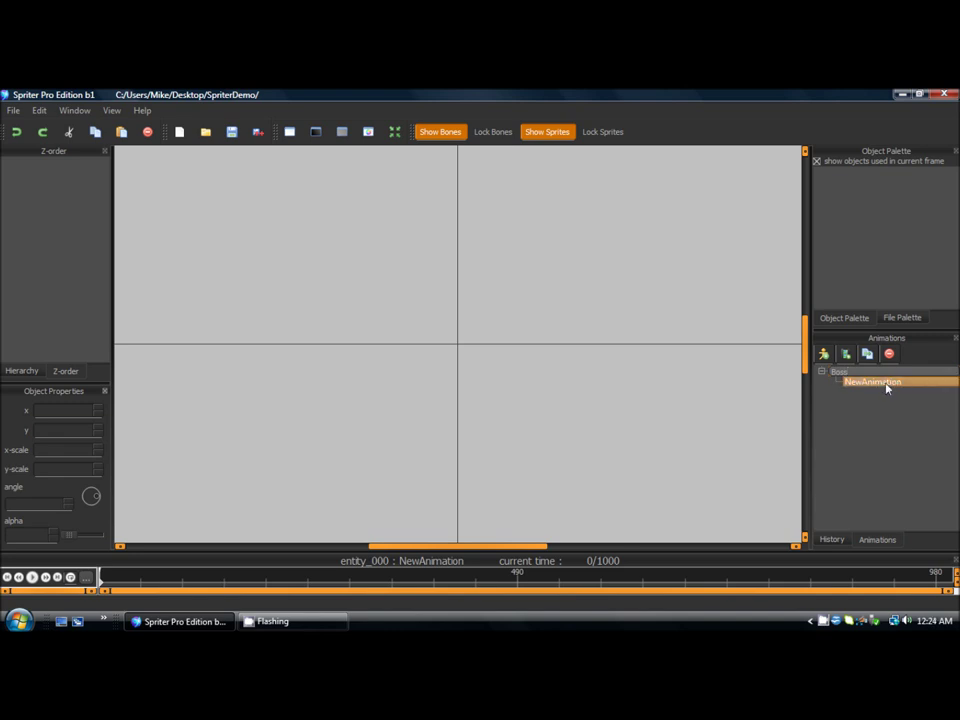
pyautogui.doubleClick(886, 384)
pyautogui.write('Idle')
pyautogui.press('Return')
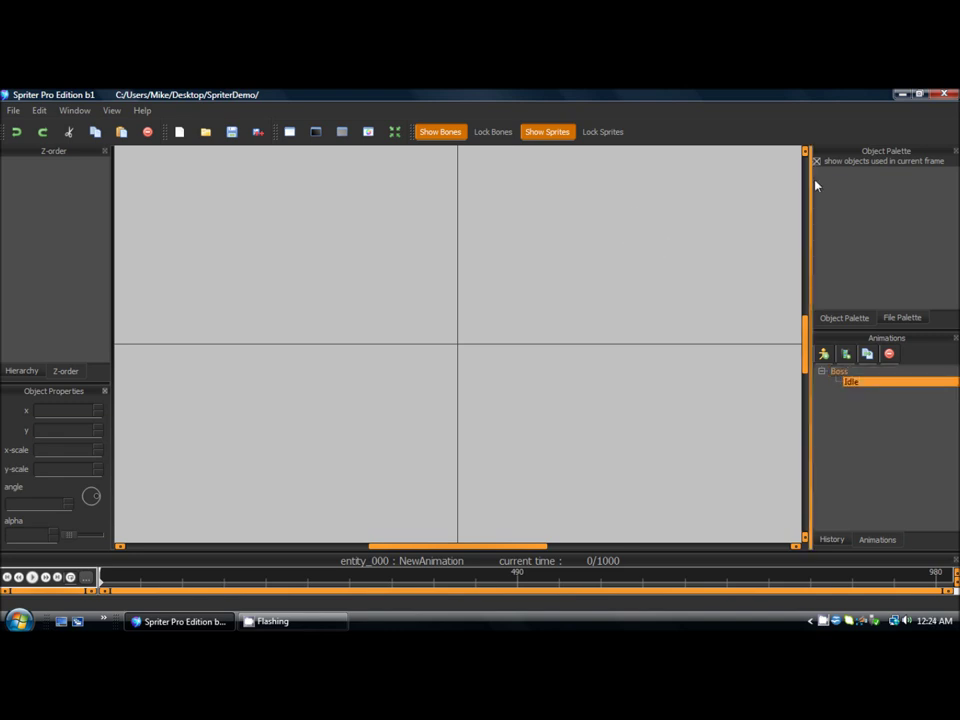
# Place boss_torso_0.png from the boss_0 folder on the canvas above the origin, at about x -173, y -550
pyautogui.click(915, 320)
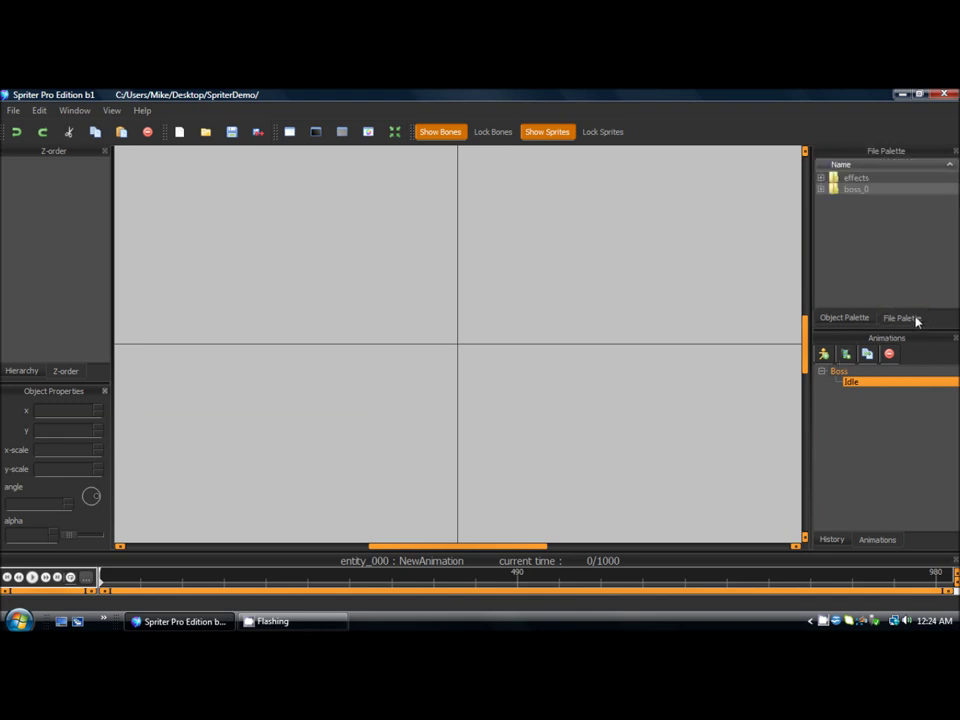
pyautogui.click(832, 190)
pyautogui.click(821, 190)
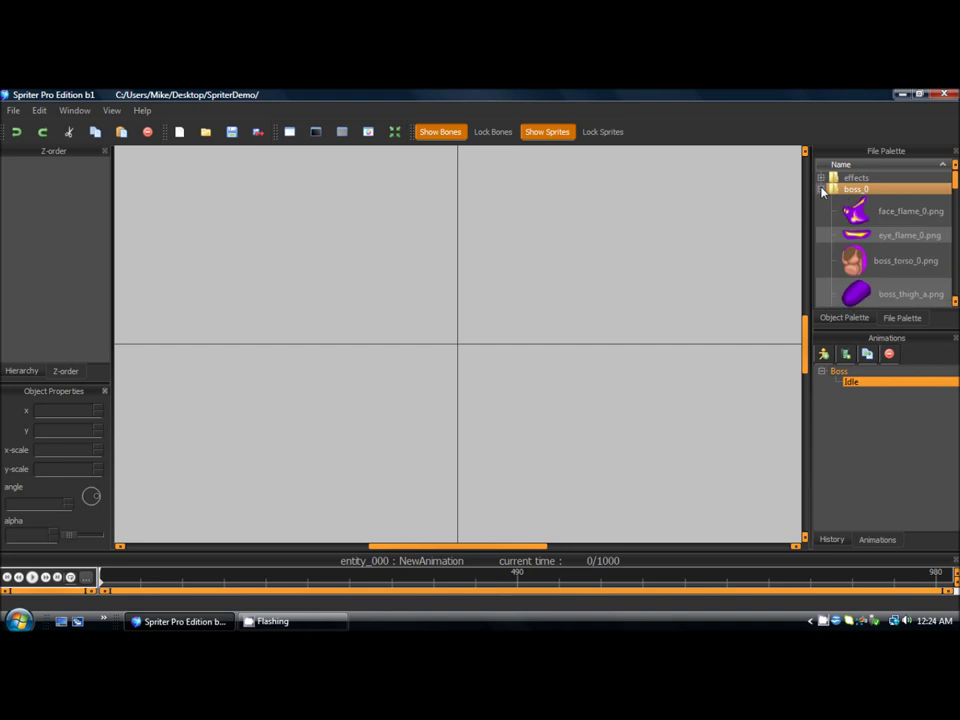
pyautogui.scroll(-3, 846, 226)
pyautogui.scroll(3, 848, 238)
pyautogui.moveTo(852, 260); pyautogui.dragTo(384, 223)
pyautogui.moveTo(476, 343); pyautogui.dragTo(489, 264)
pyautogui.scroll(-4, 516, 321)
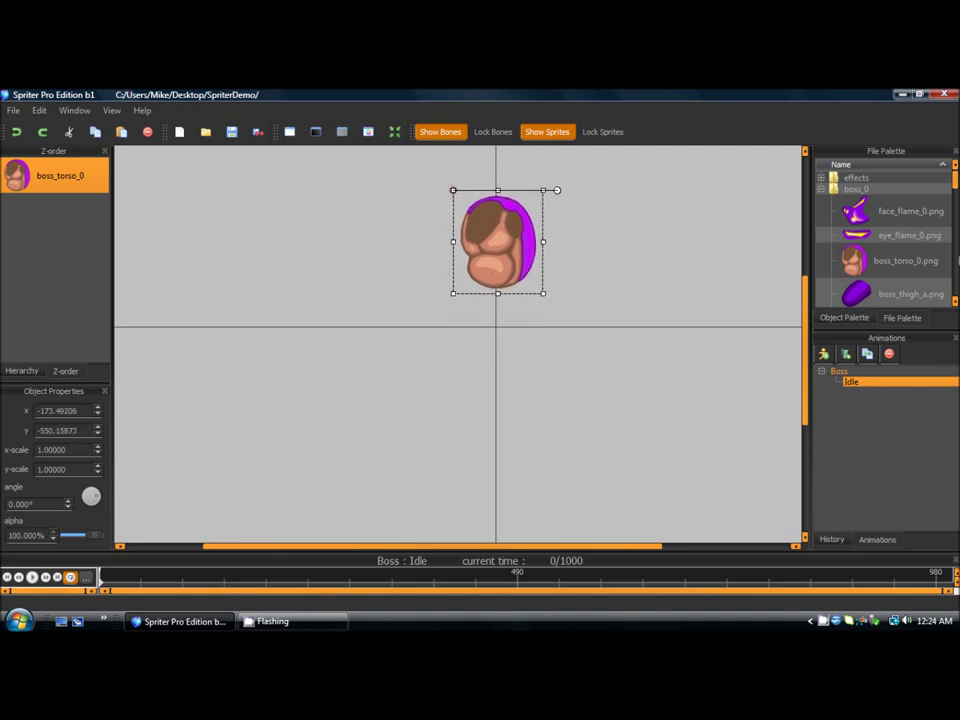
# Place boss_head_0.png over the torso's upper left, keeping it in front of boss_torso_0 in the z-order
pyautogui.scroll(-5, 857, 251)
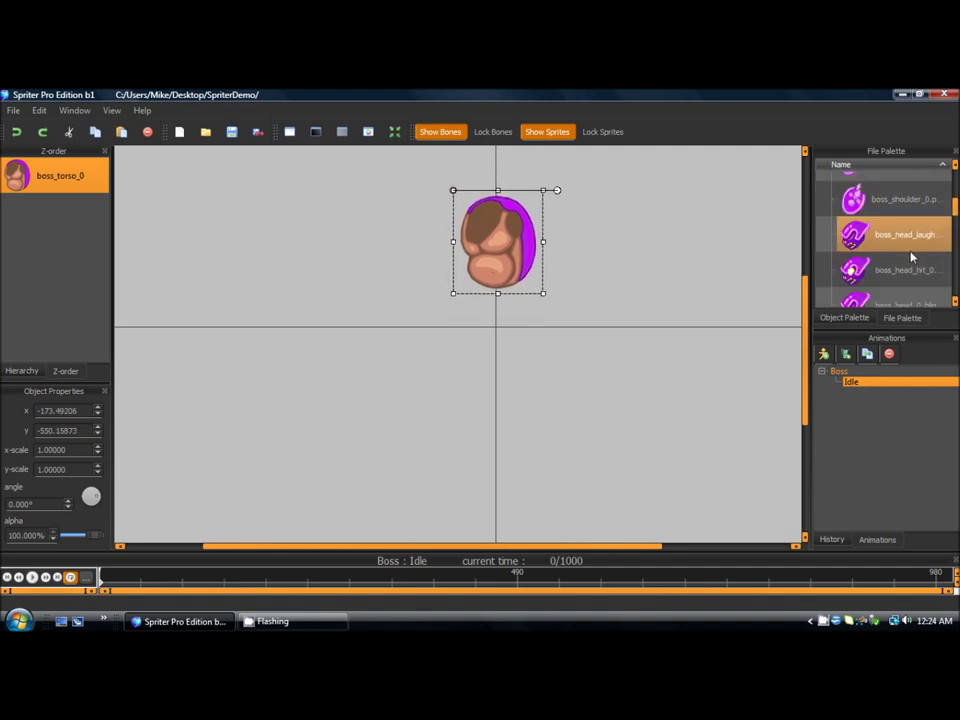
pyautogui.scroll(-2, 880, 256)
pyautogui.moveTo(855, 275); pyautogui.dragTo(449, 174)
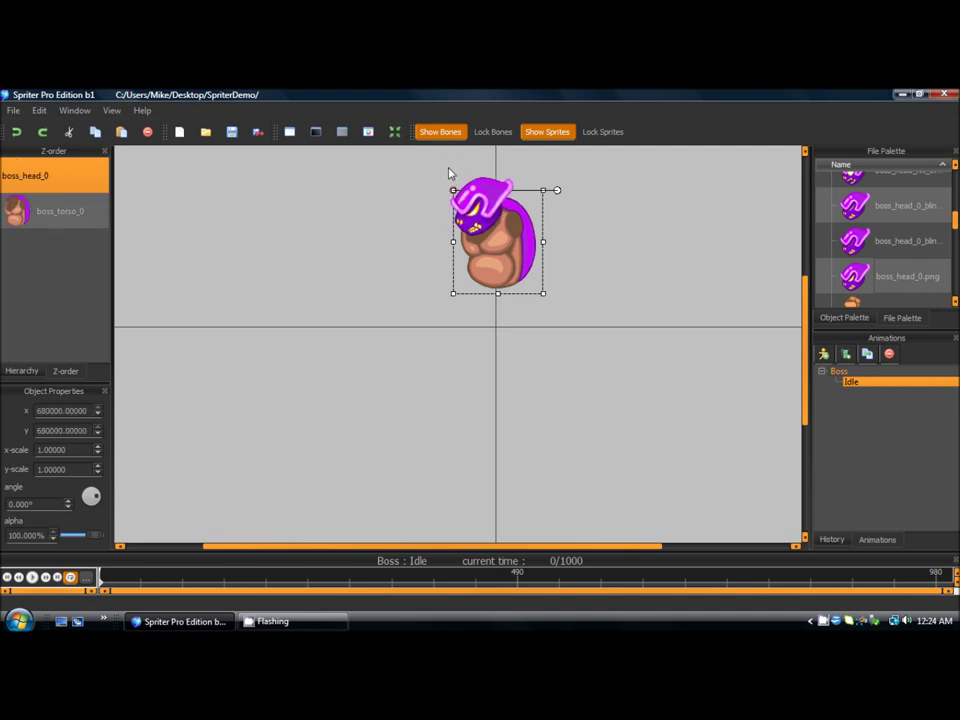
pyautogui.moveTo(35, 176)
pyautogui.mouseDown()
pyautogui.moveTo(43, 178)
pyautogui.moveTo(39, 208)
pyautogui.moveTo(59, 236)
pyautogui.moveTo(47, 172)
pyautogui.mouseUp()
pyautogui.click(919, 258)
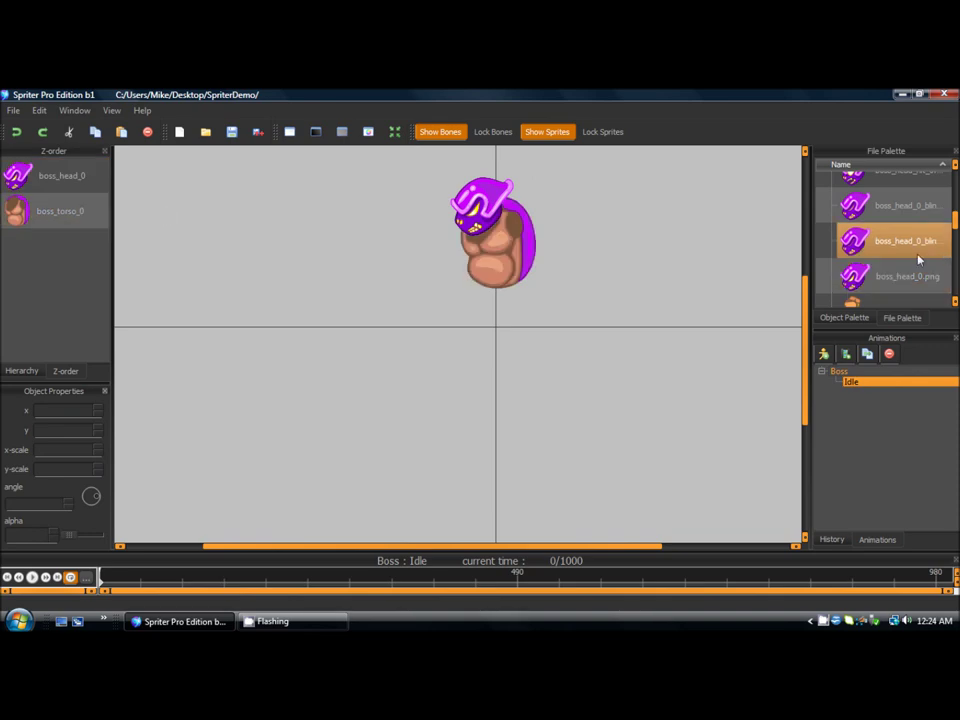
pyautogui.scroll(-3, 915, 260)
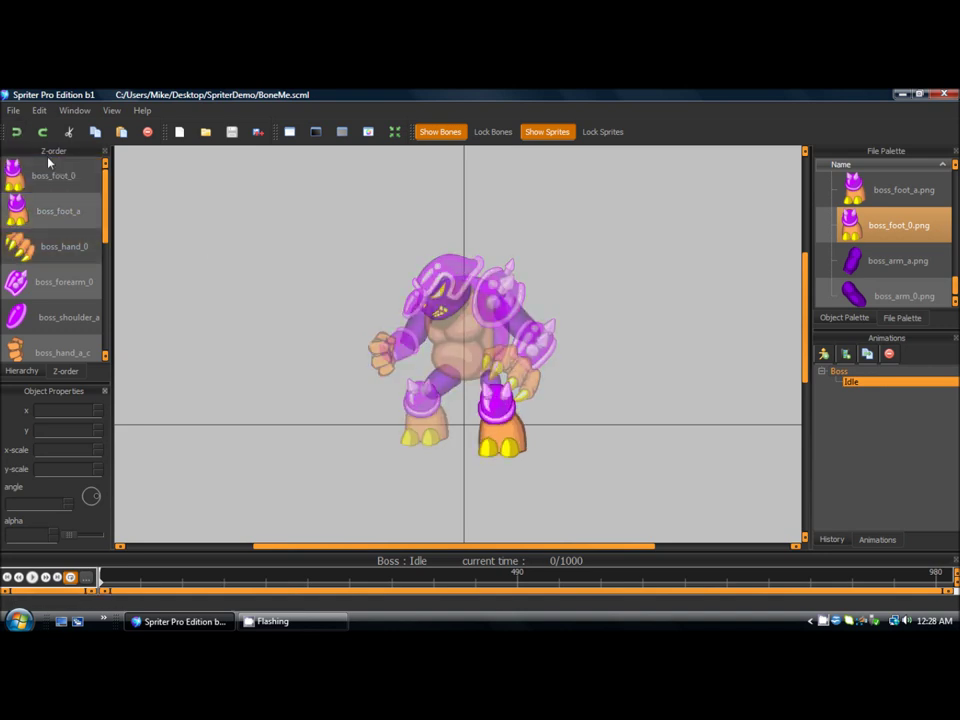
# Undock the Z-order palette, float it over the canvas and lengthen it to list more sprites at once
pyautogui.moveTo(56, 154); pyautogui.dragTo(183, 165)
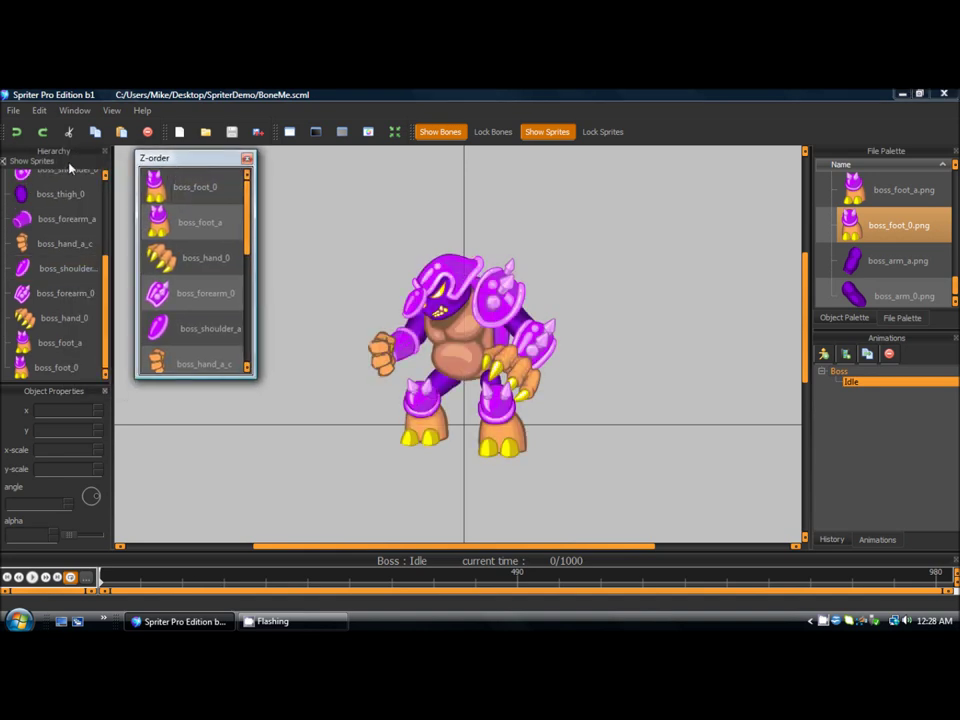
pyautogui.moveTo(192, 380); pyautogui.dragTo(231, 537)
pyautogui.moveTo(195, 158); pyautogui.dragTo(188, 136)
pyautogui.moveTo(241, 215); pyautogui.dragTo(247, 165)
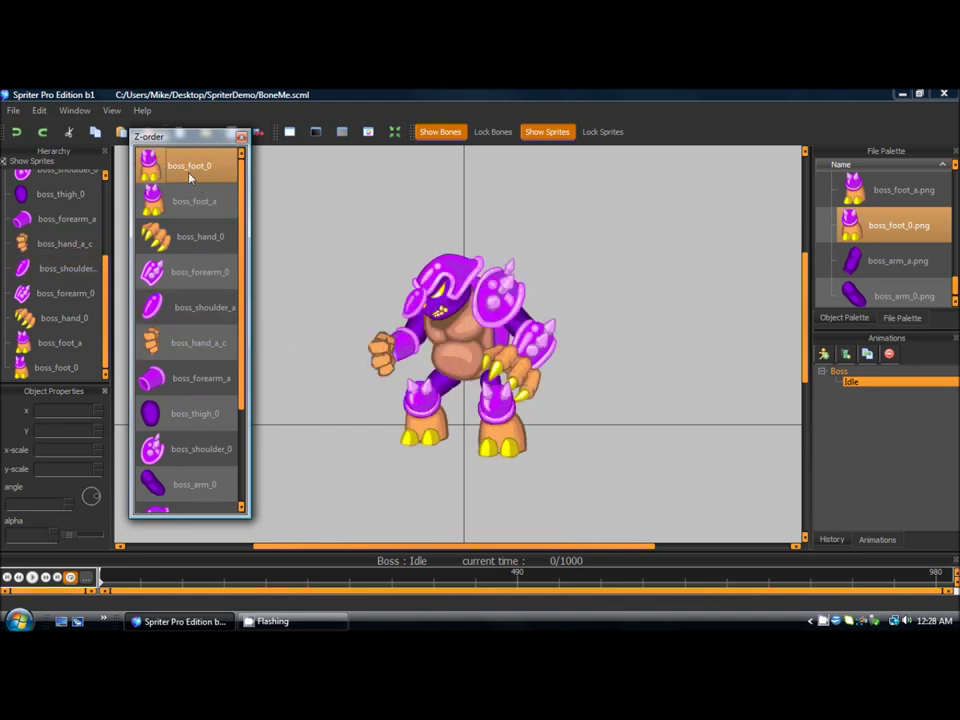
# Move boss_shoulder_a directly behind boss_head_0 in the z-order
pyautogui.click(414, 300)
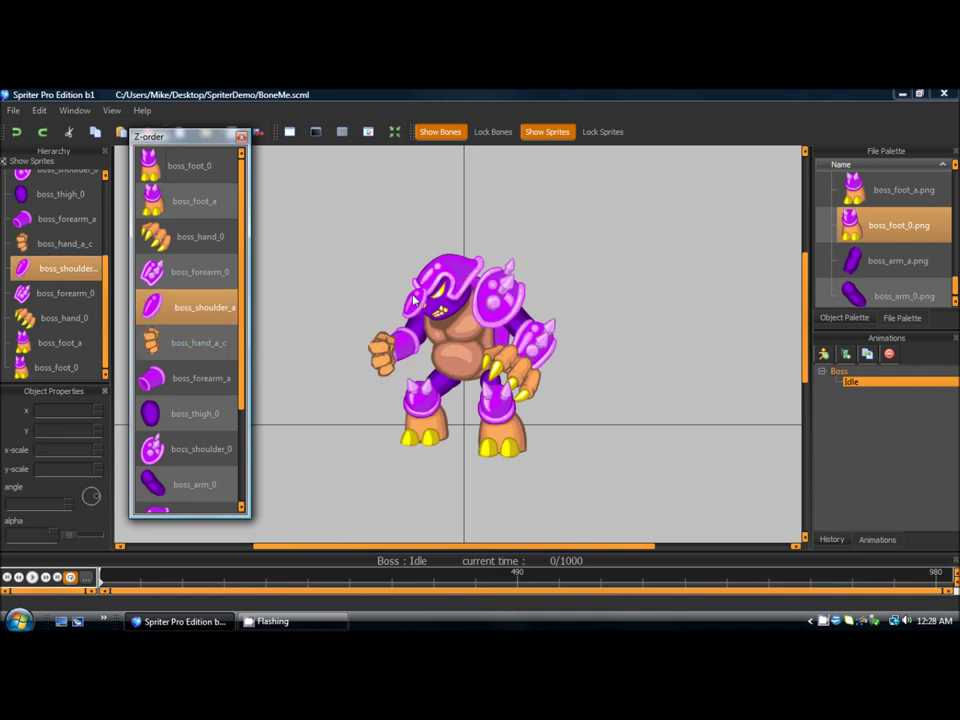
pyautogui.click(474, 345)
pyautogui.click(522, 371)
pyautogui.click(381, 343)
pyautogui.click(414, 300)
pyautogui.click(183, 311)
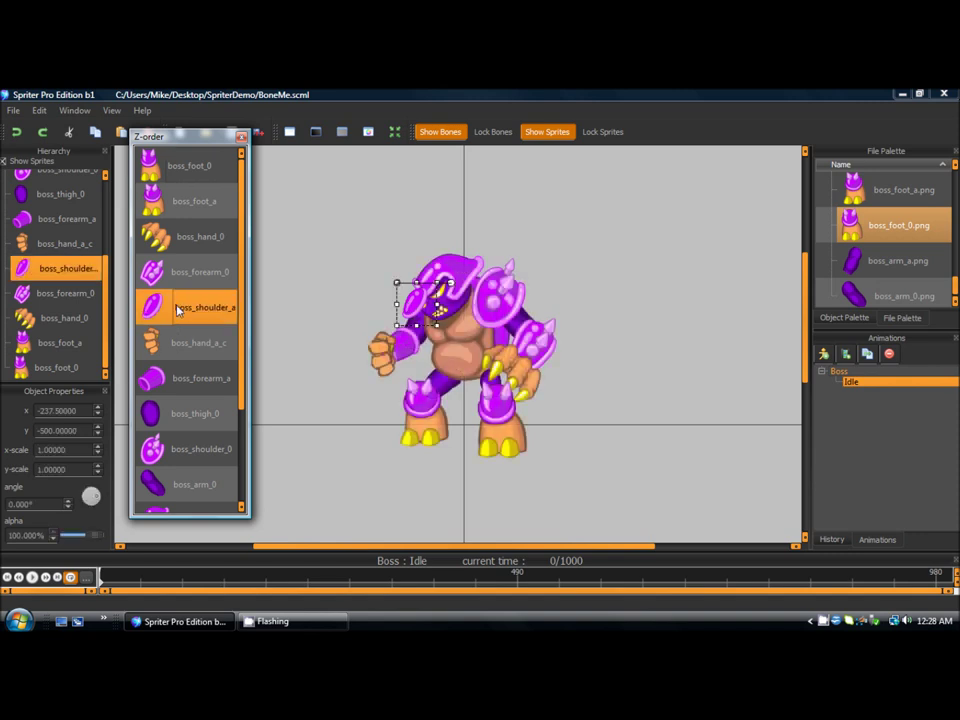
pyautogui.moveTo(180, 313); pyautogui.dragTo(221, 462)
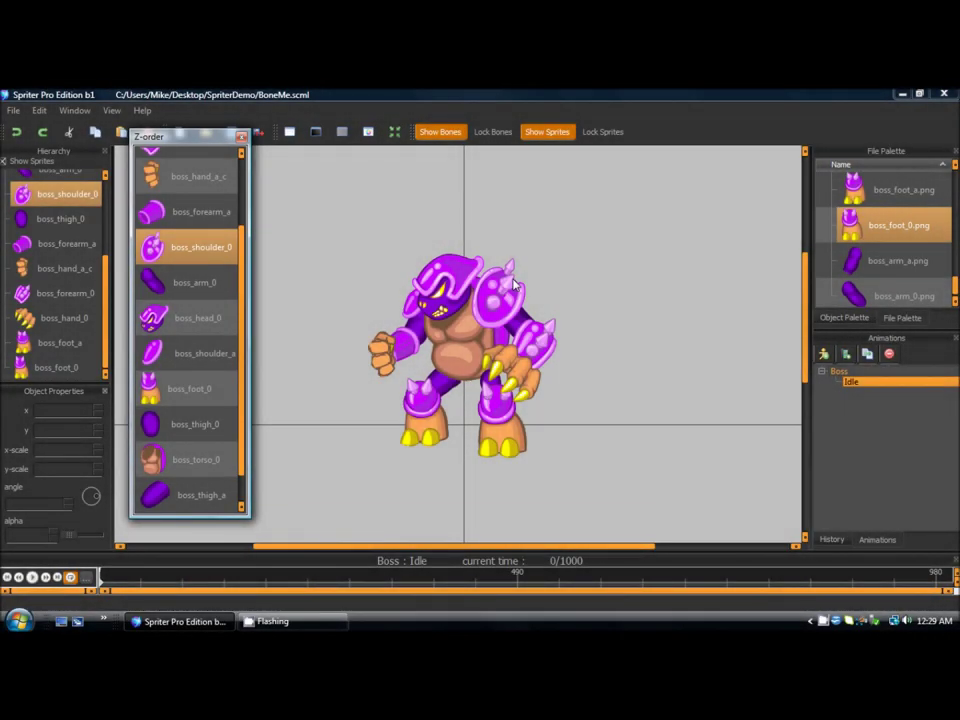
# Select all of the Boss's sprites together and move them up slightly so the feet straddle the horizontal origin line
pyautogui.click(440, 206)
pyautogui.click(479, 470)
pyautogui.click(588, 366)
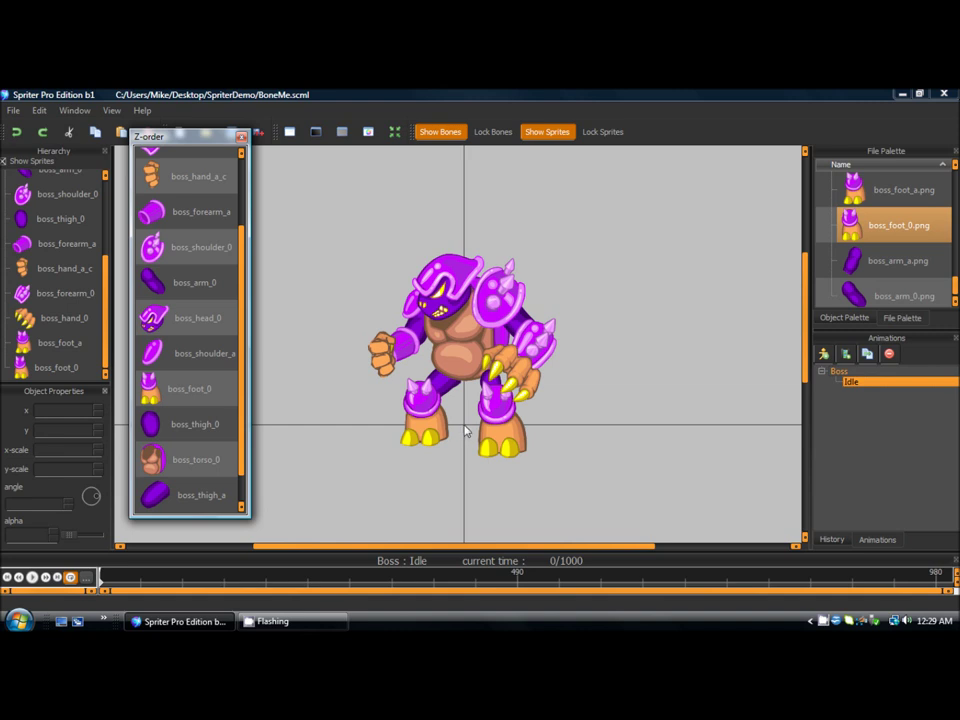
pyautogui.moveTo(333, 217); pyautogui.dragTo(619, 500)
pyautogui.moveTo(457, 360)
pyautogui.mouseDown()
pyautogui.moveTo(461, 337)
pyautogui.moveTo(460, 345)
pyautogui.mouseUp()
pyautogui.click(490, 257)
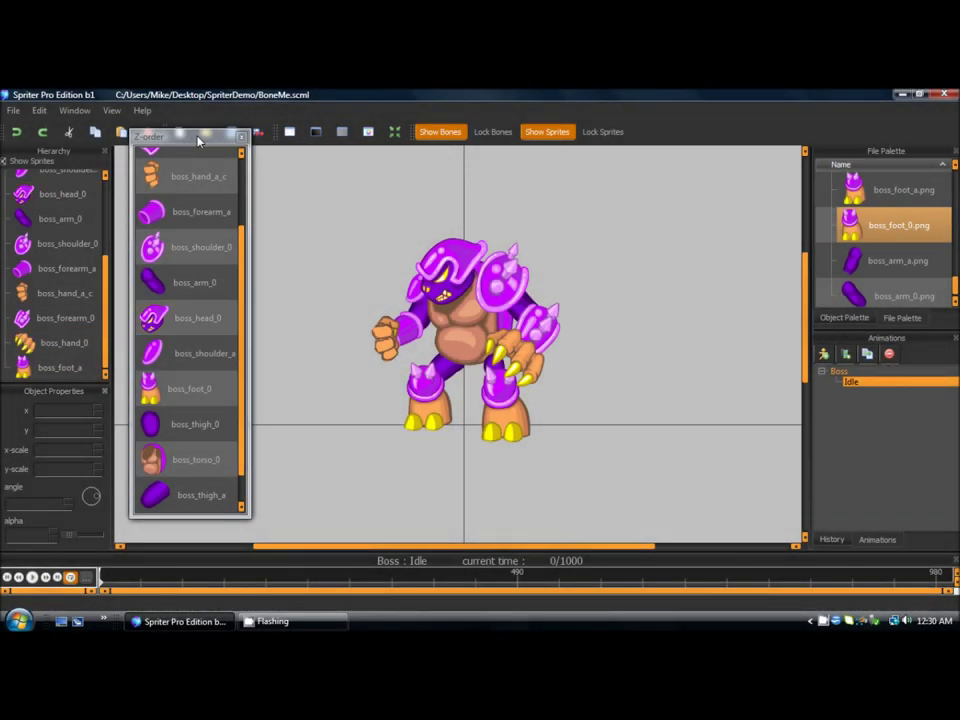
# Dock the floating Z-order palette back in its original place, grouped with the Hierarchy palette
pyautogui.moveTo(197, 141); pyautogui.dragTo(64, 156)
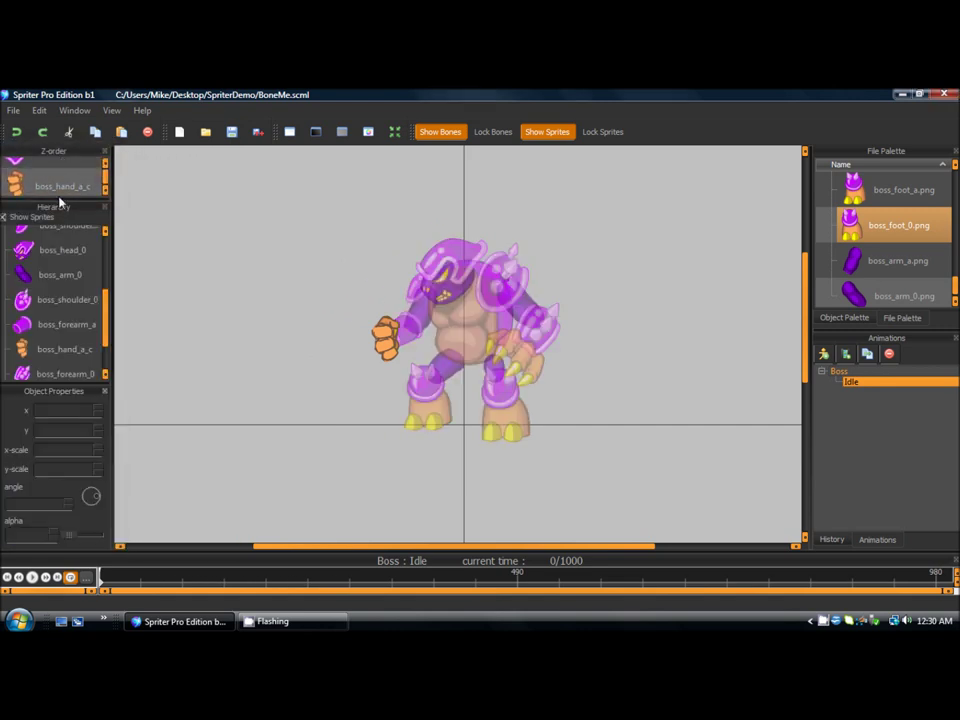
pyautogui.moveTo(59, 203); pyautogui.dragTo(189, 223)
pyautogui.click(498, 292)
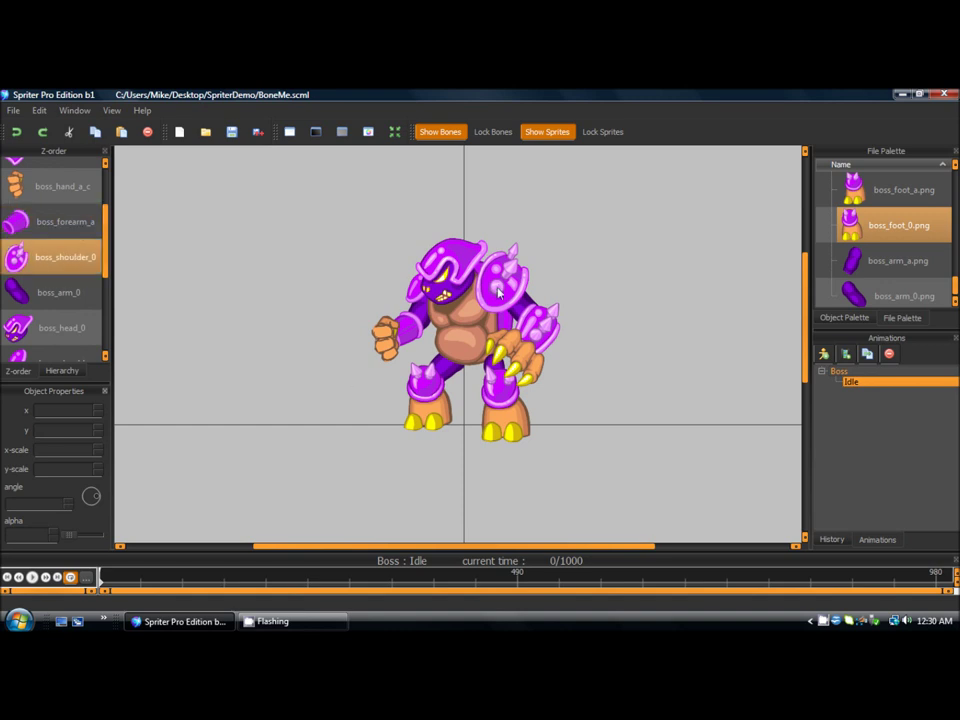
pyautogui.click(481, 333)
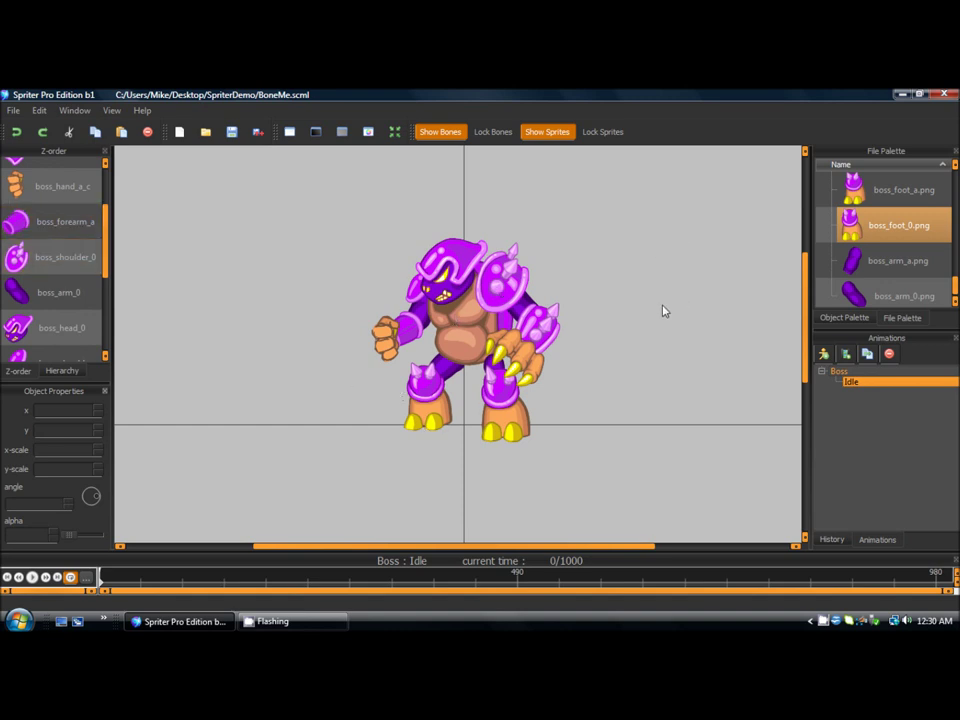
pyautogui.click(457, 276)
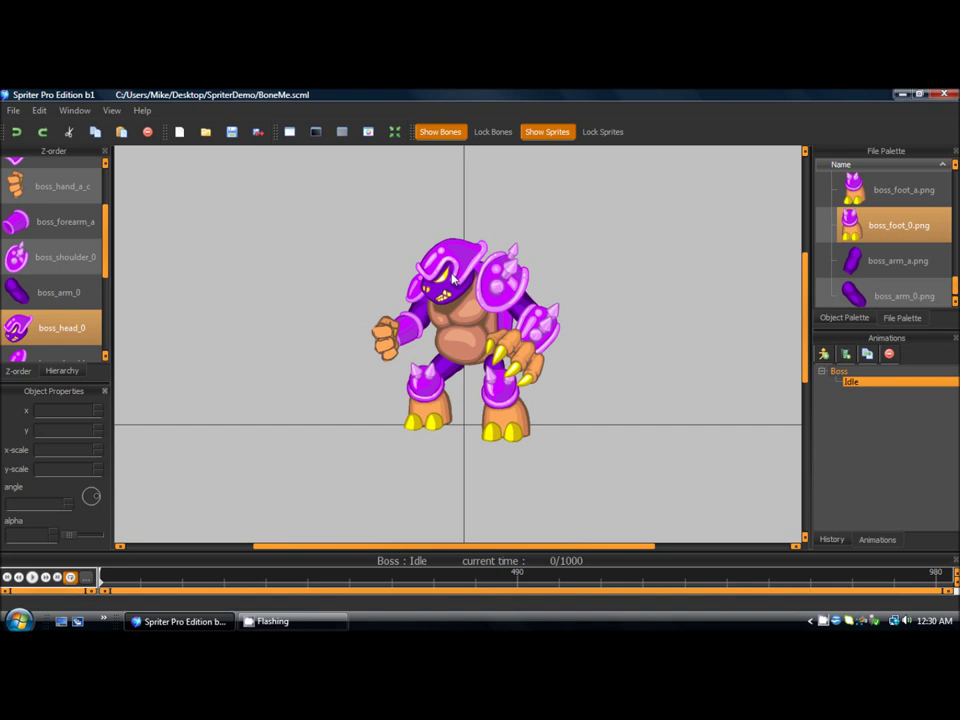
# Create a torso bone from about x 20, y -227.5 up to the neck, and a child head bone from about x -7.5, y -477.5
pyautogui.click(474, 371)
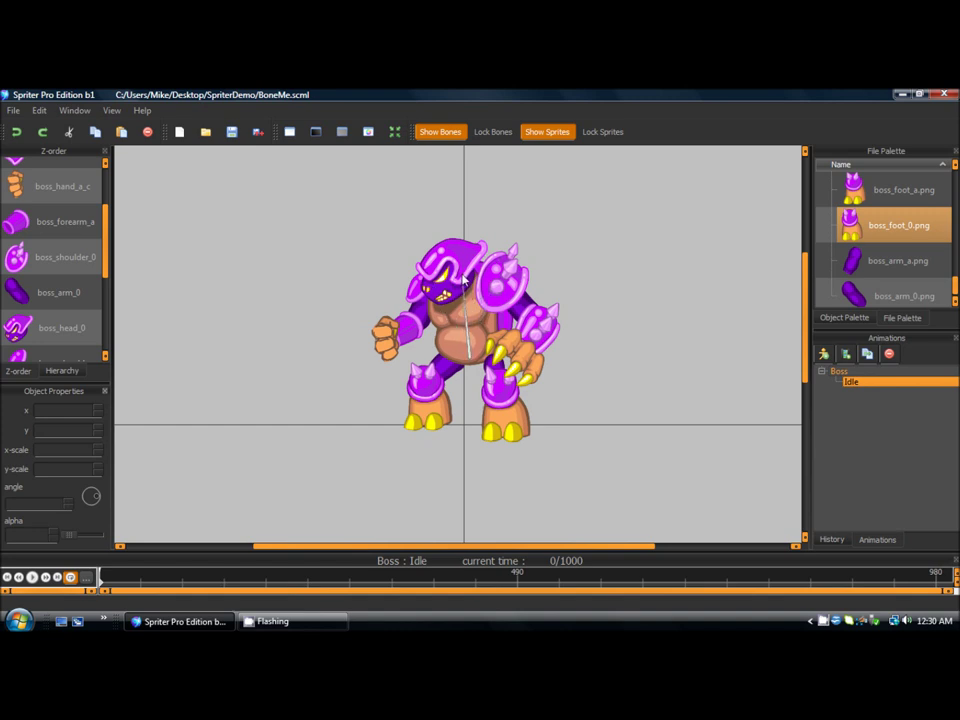
pyautogui.click(468, 330)
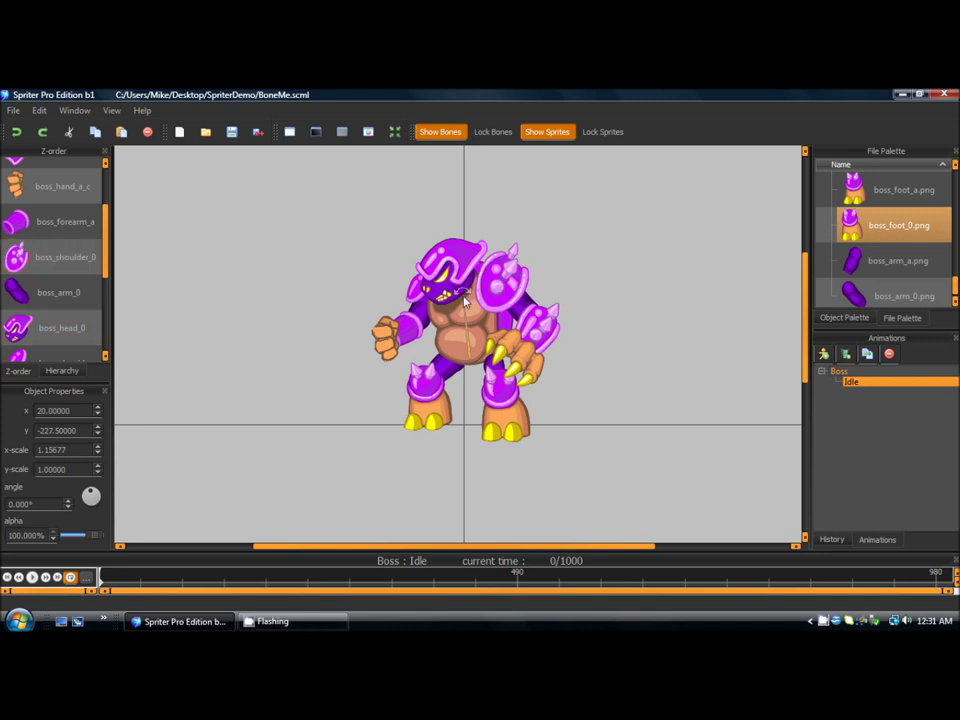
pyautogui.click(438, 257)
pyautogui.click(583, 260)
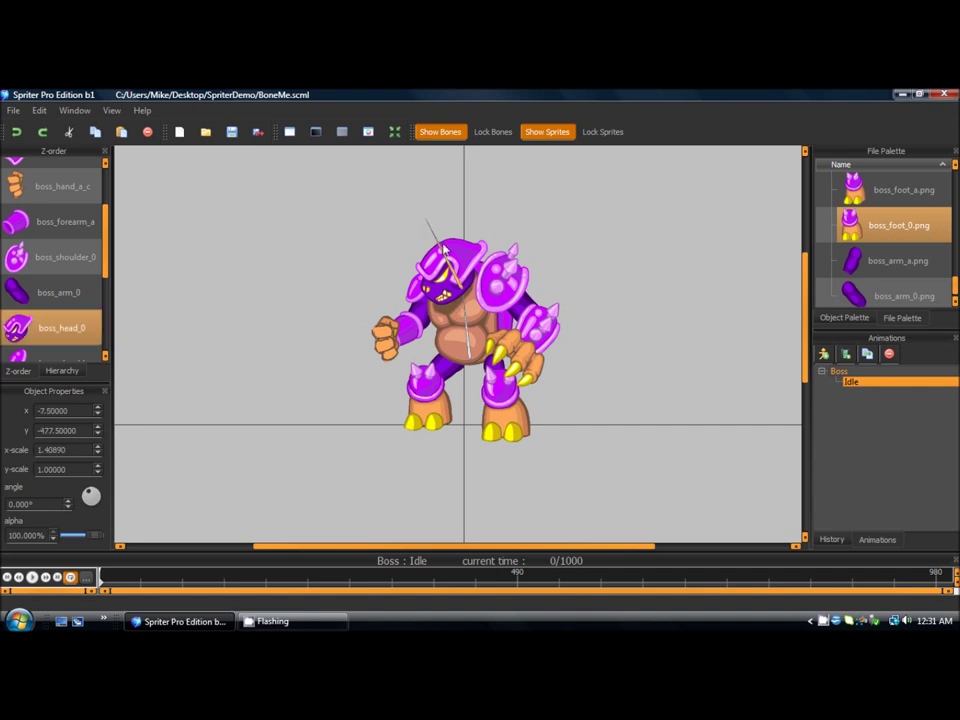
# Rotate the torso bone slightly to test that the head bone follows it, keeping the torso bone selected as parent
pyautogui.moveTo(458, 284); pyautogui.dragTo(470, 337)
pyautogui.hotkey('ctrl', 'z')
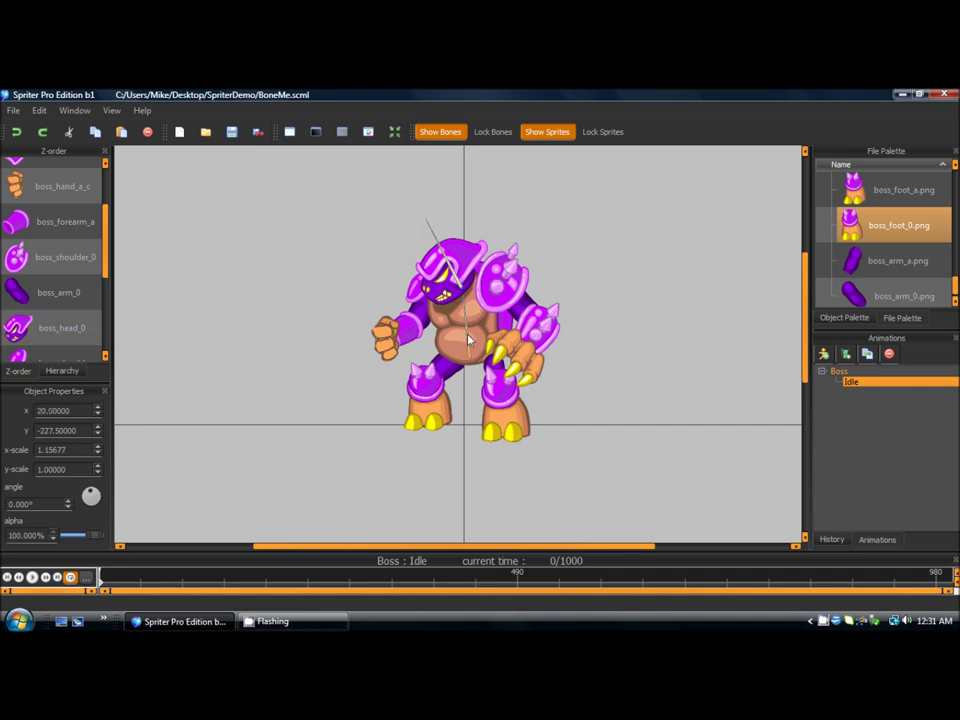
pyautogui.hotkey('ctrl', 'y')
pyautogui.moveTo(464, 300); pyautogui.dragTo(464, 360)
# Add chained upper-arm, forearm and hand bones for the closed-fist arm under the torso bone, plus bone chains for the other arm and both legs
pyautogui.click(428, 290)
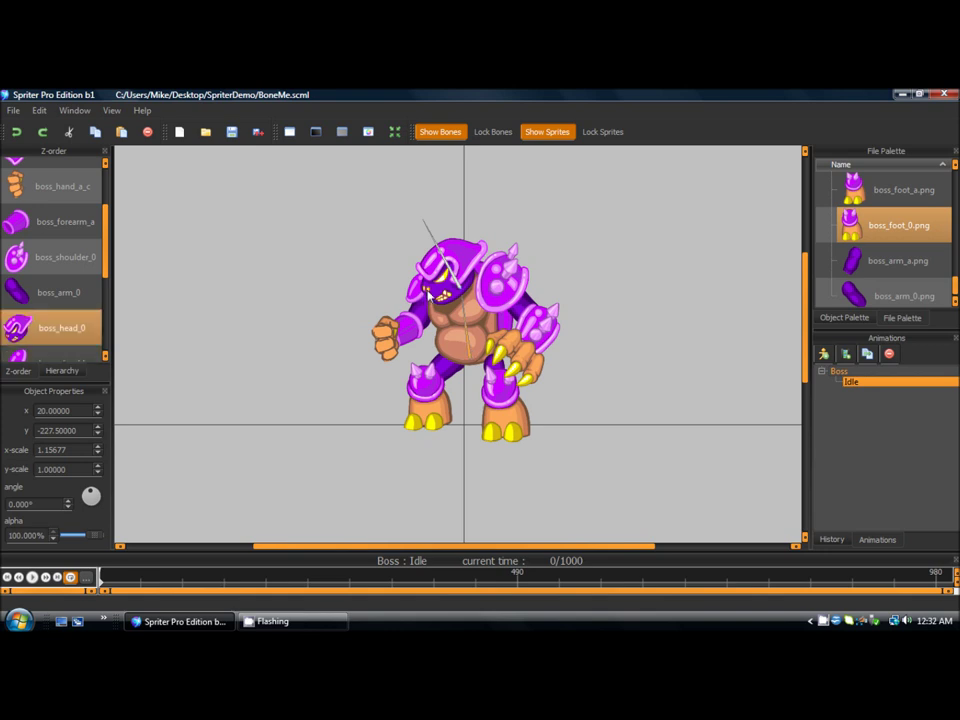
pyautogui.click(420, 325)
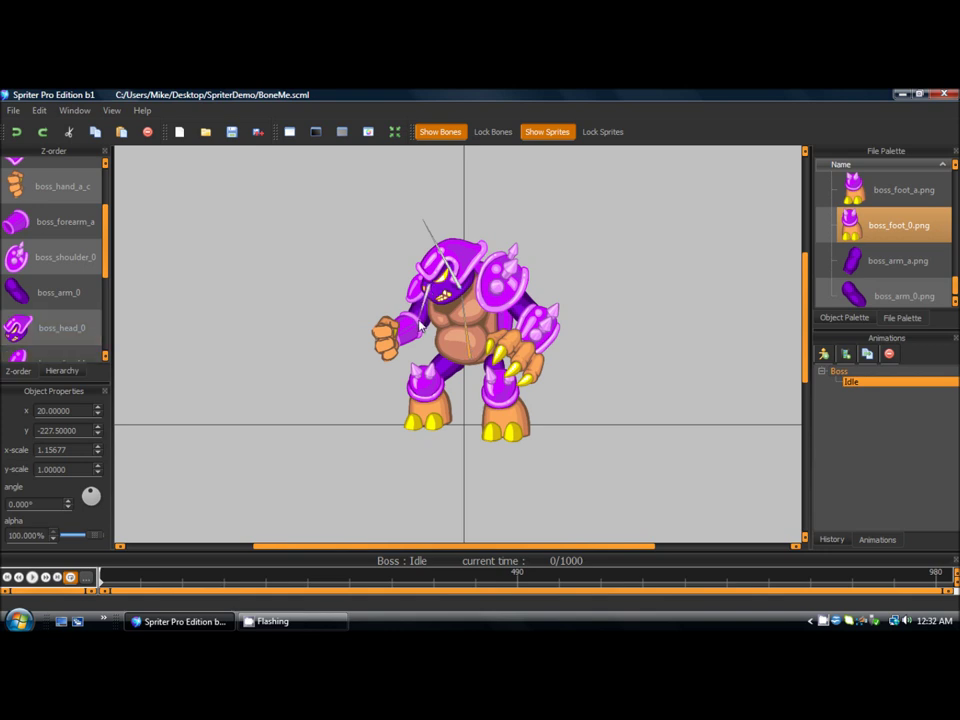
pyautogui.click(420, 324)
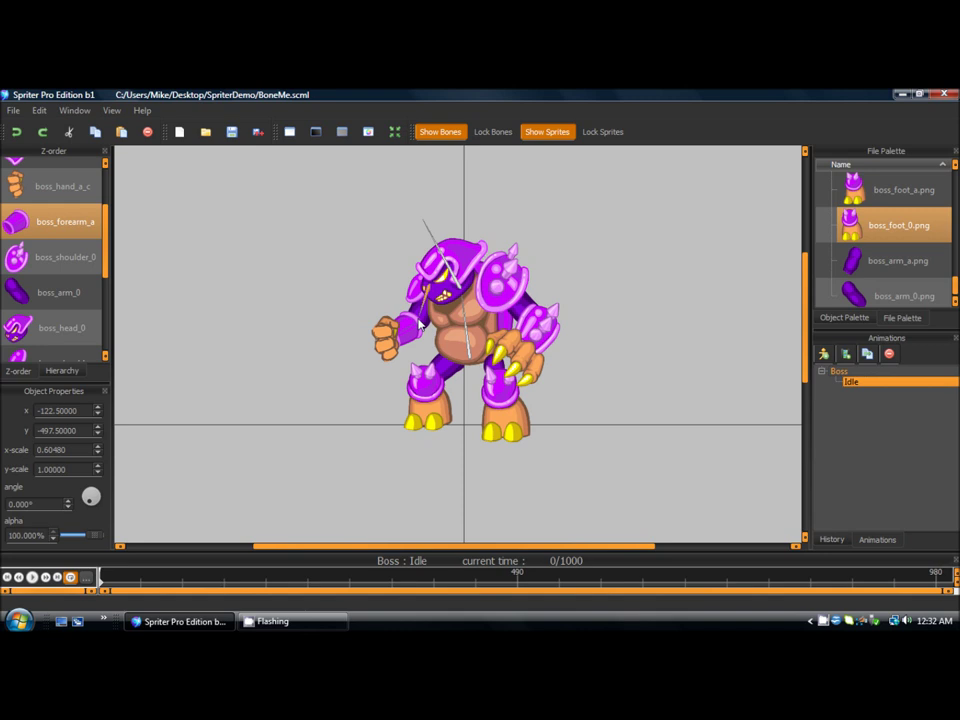
pyautogui.click(420, 324)
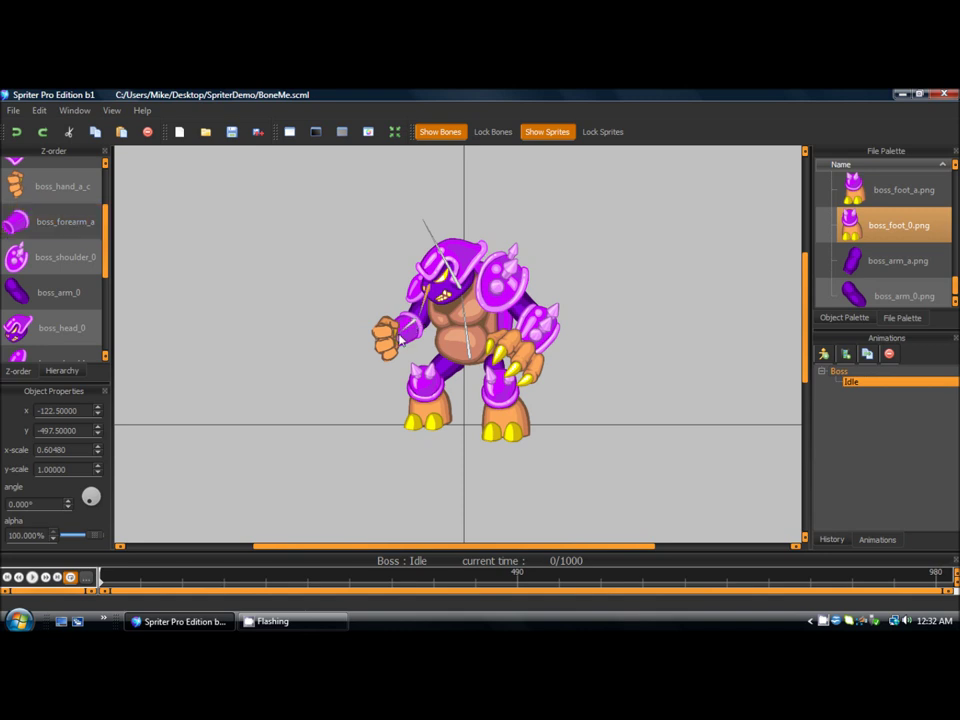
pyautogui.click(392, 343)
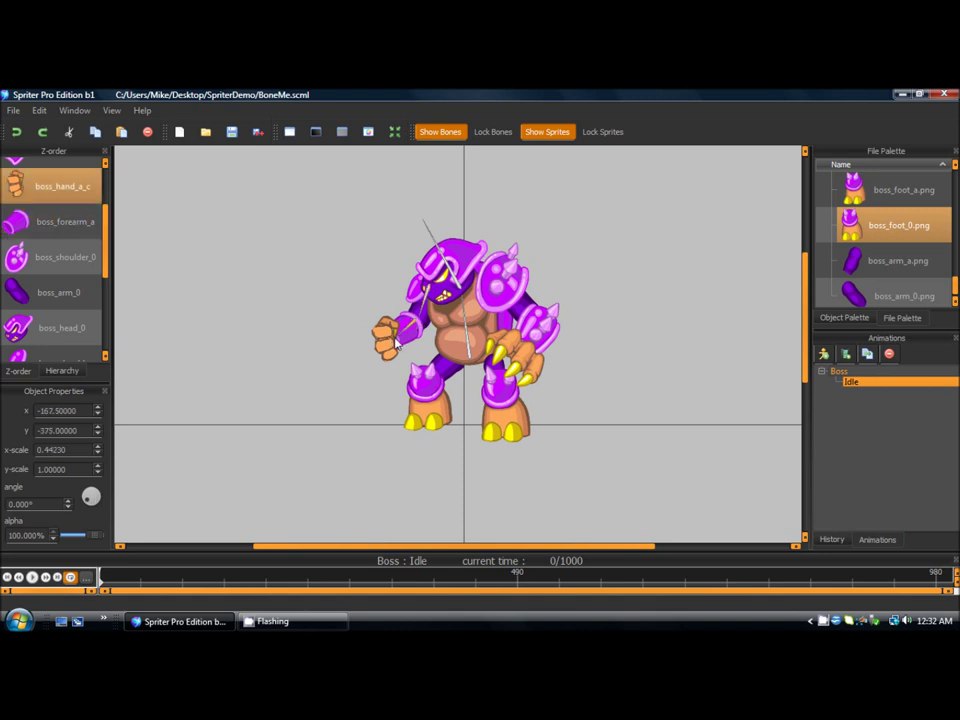
pyautogui.moveTo(360, 354); pyautogui.dragTo(420, 327)
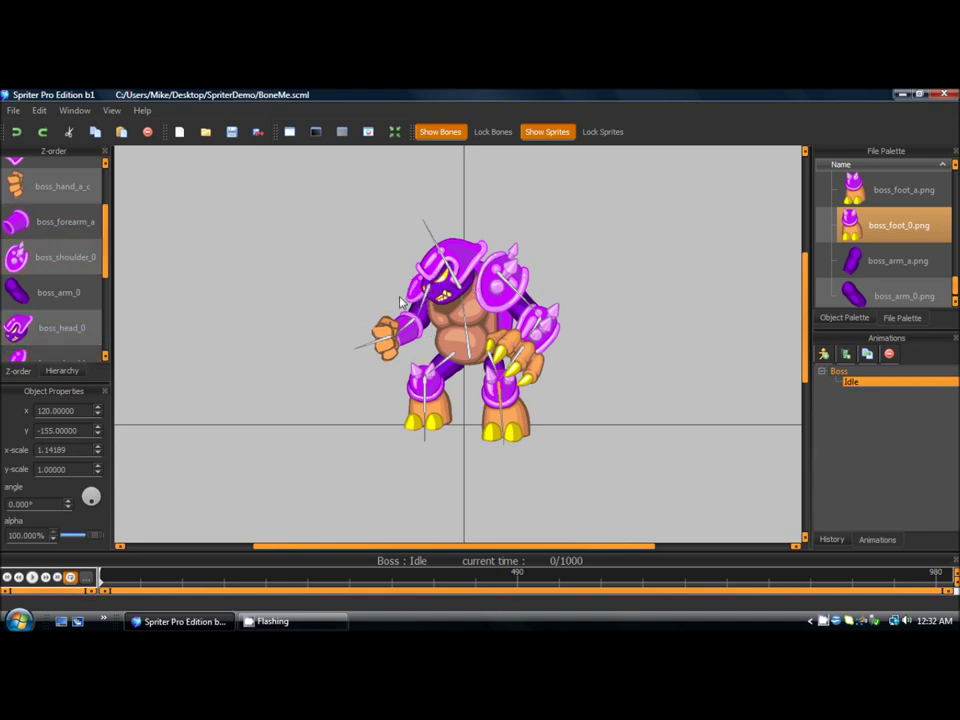
# Examine the bone hierarchy from the root bone_000 through its children to see which body part each bone belongs to
pyautogui.click(65, 370)
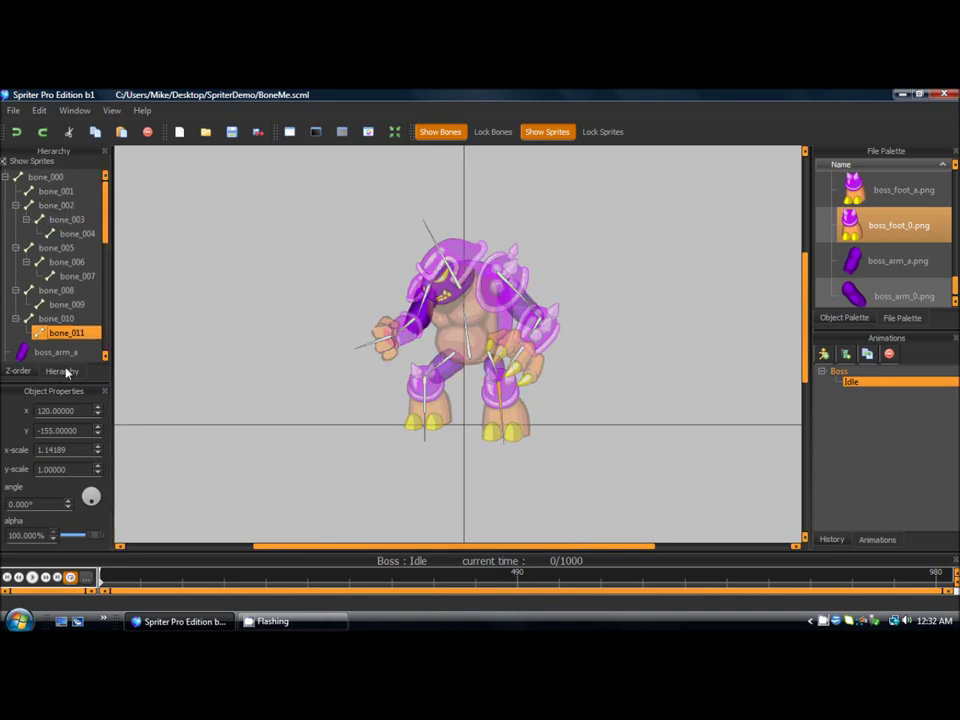
pyautogui.click(38, 179)
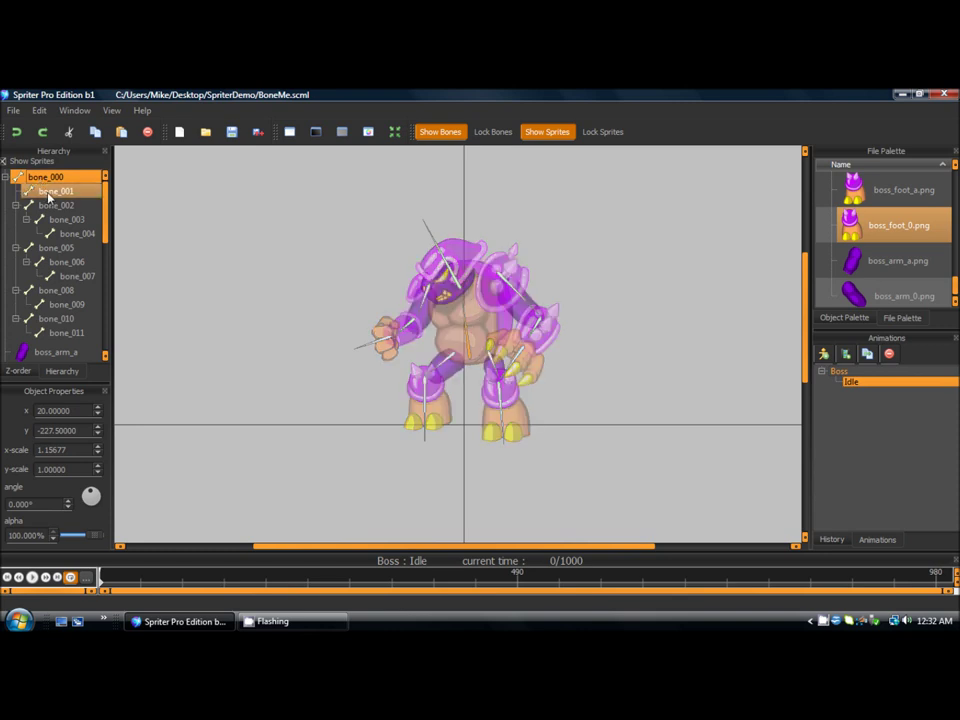
pyautogui.click(52, 191)
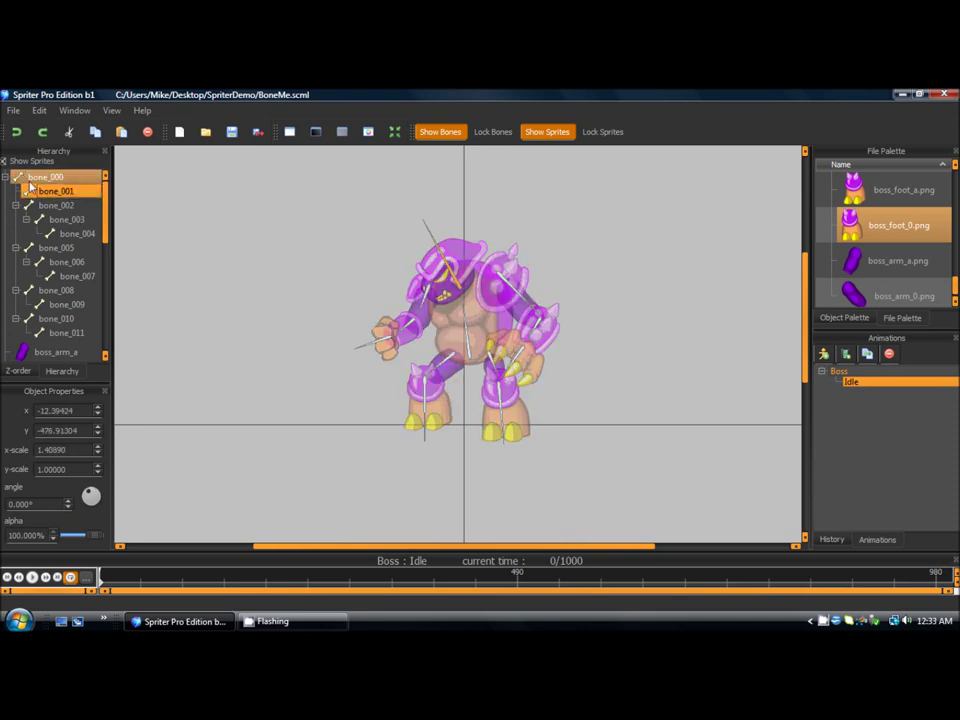
pyautogui.doubleClick(76, 182)
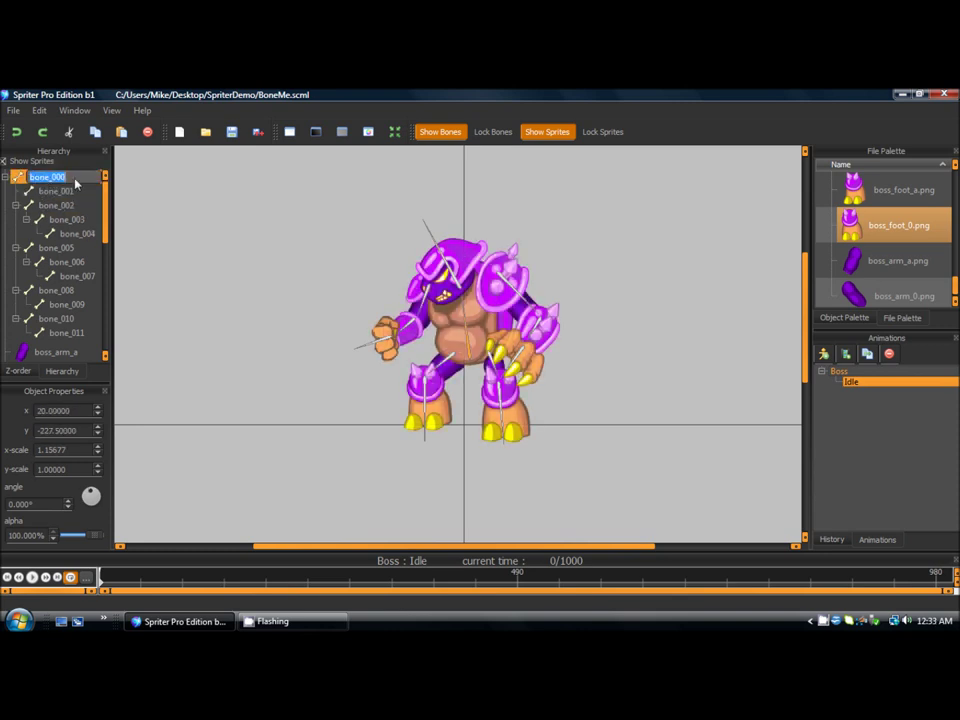
pyautogui.click(58, 190)
pyautogui.doubleClick(78, 193)
pyautogui.click(56, 205)
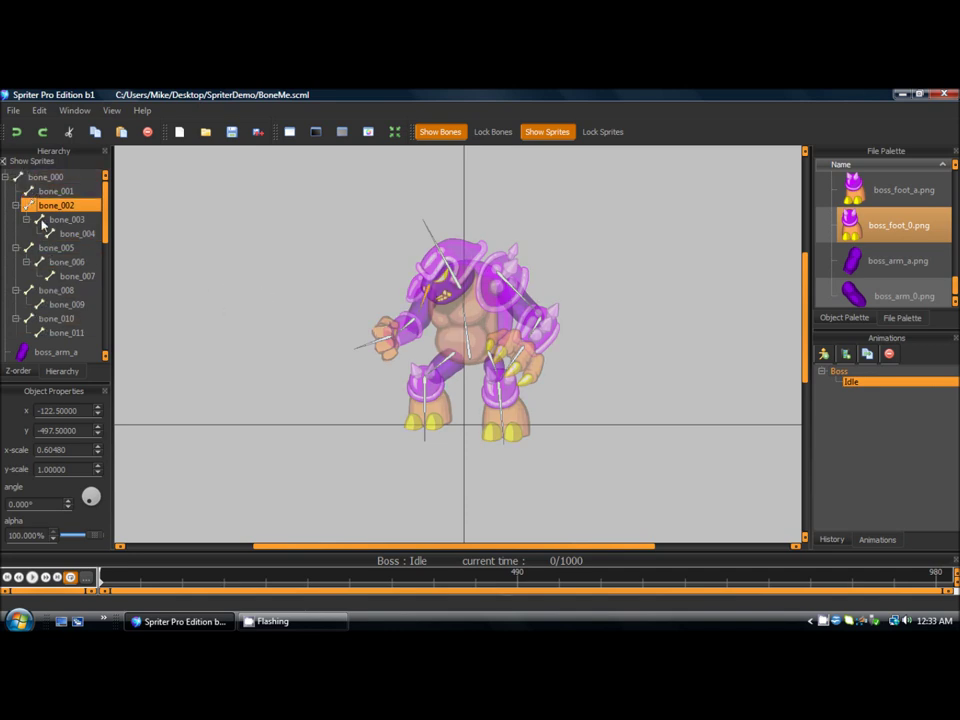
pyautogui.click(46, 178)
pyautogui.click(47, 191)
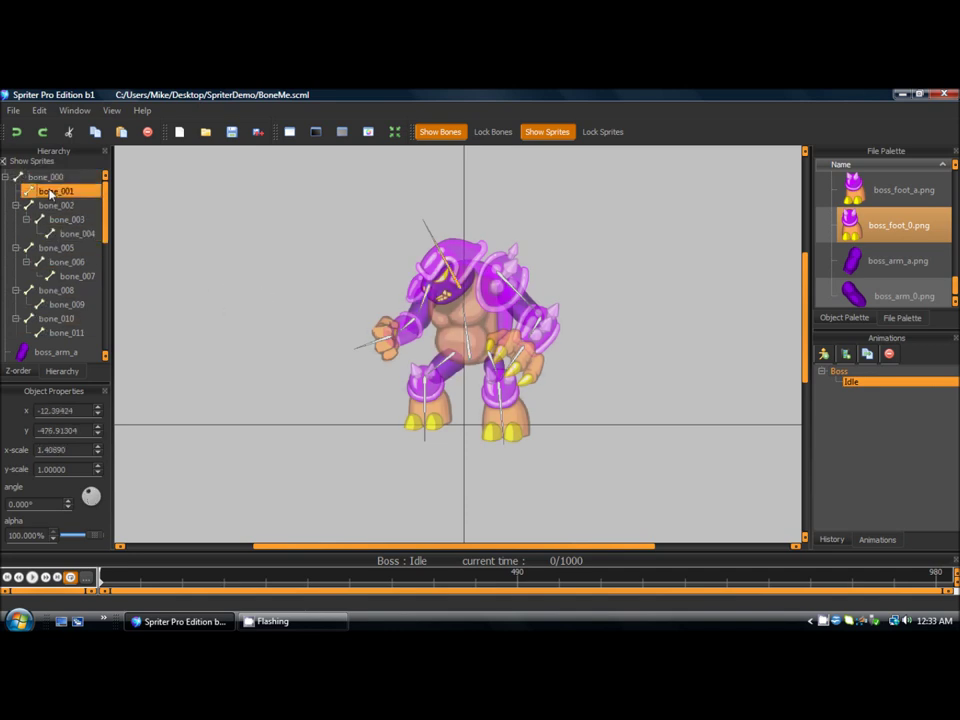
pyautogui.click(58, 247)
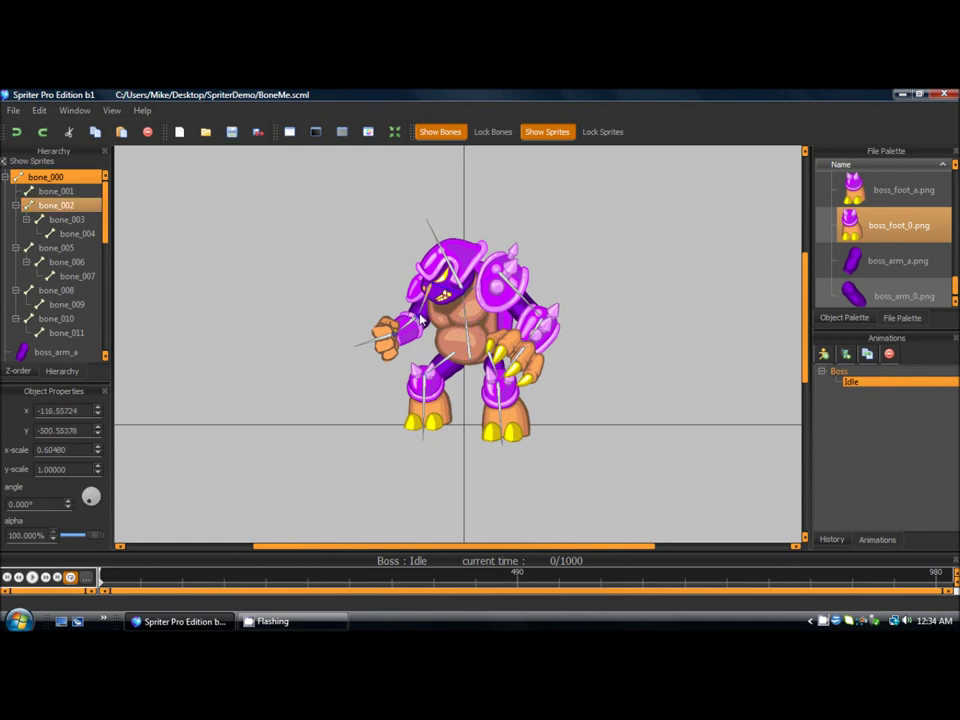
pyautogui.click(417, 320)
pyautogui.moveTo(417, 320); pyautogui.dragTo(398, 340)
pyautogui.click(398, 340)
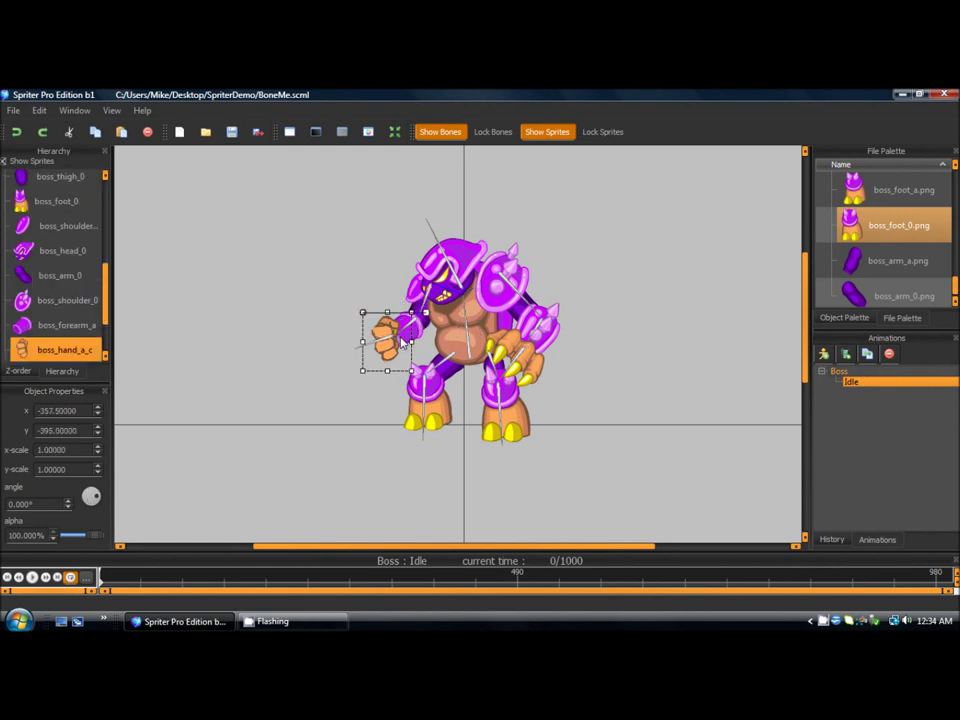
pyautogui.click(317, 293)
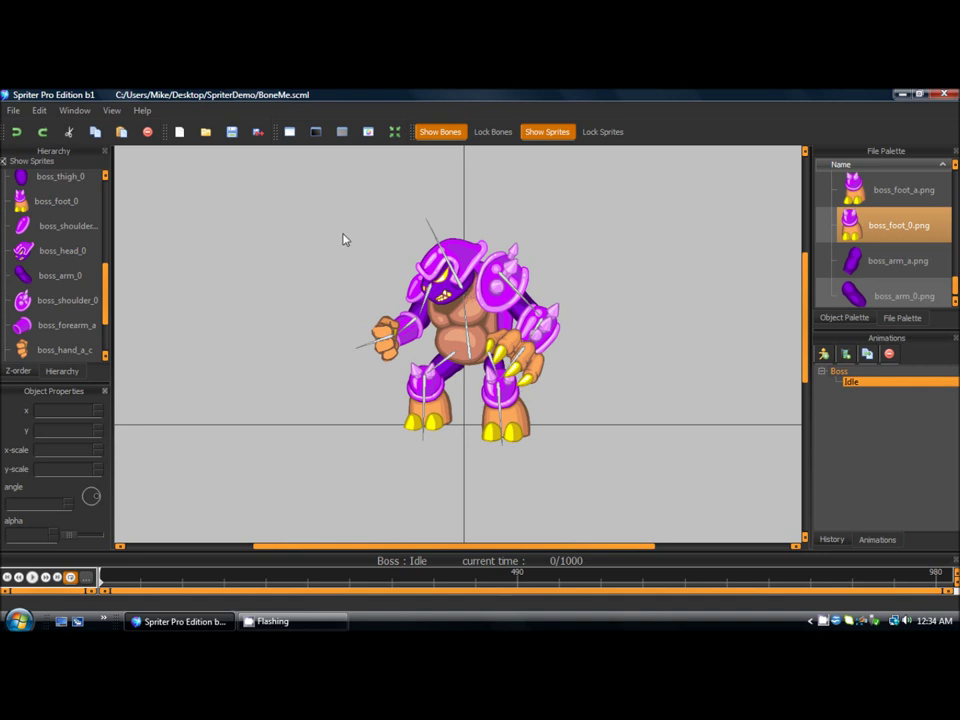
# Assign the boss_head_0 sprite to the head bone bone_001 as its child
pyautogui.click(456, 280)
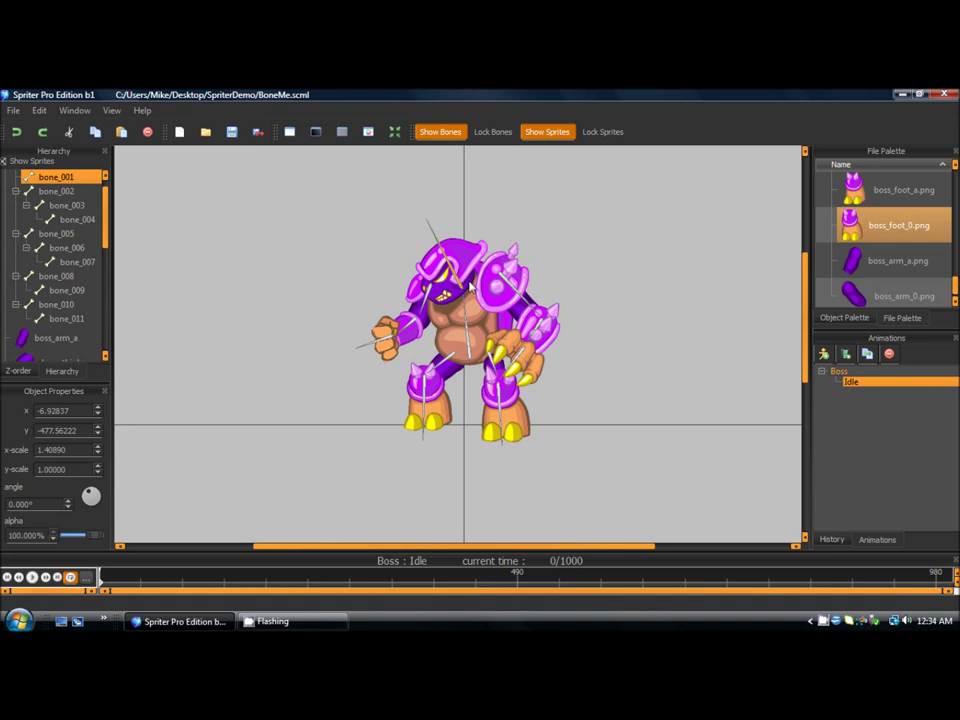
pyautogui.click(470, 285)
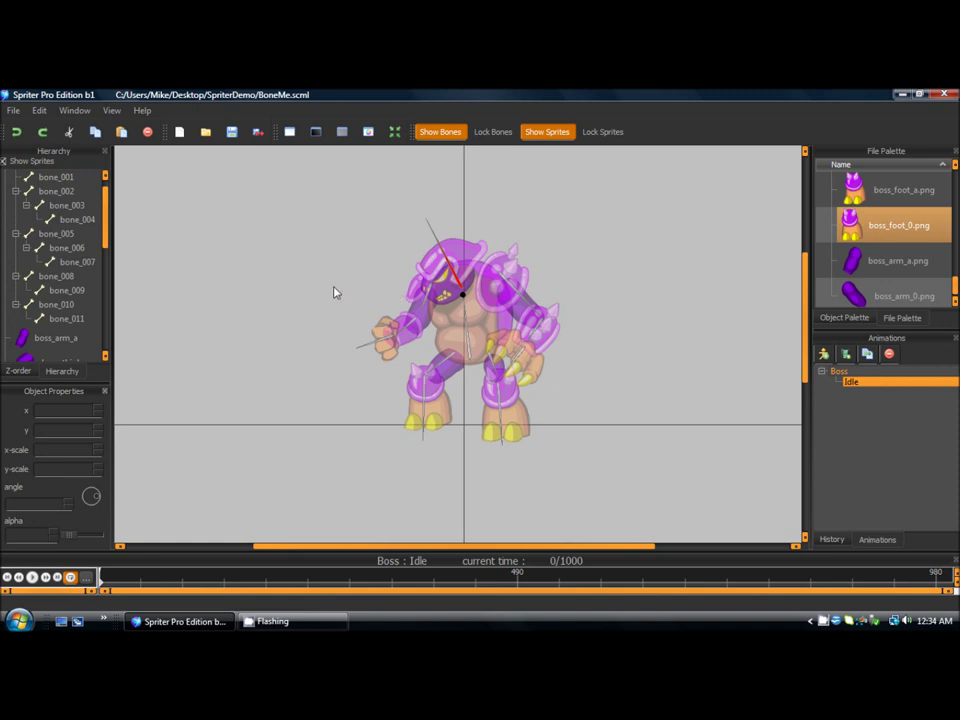
pyautogui.click(465, 252)
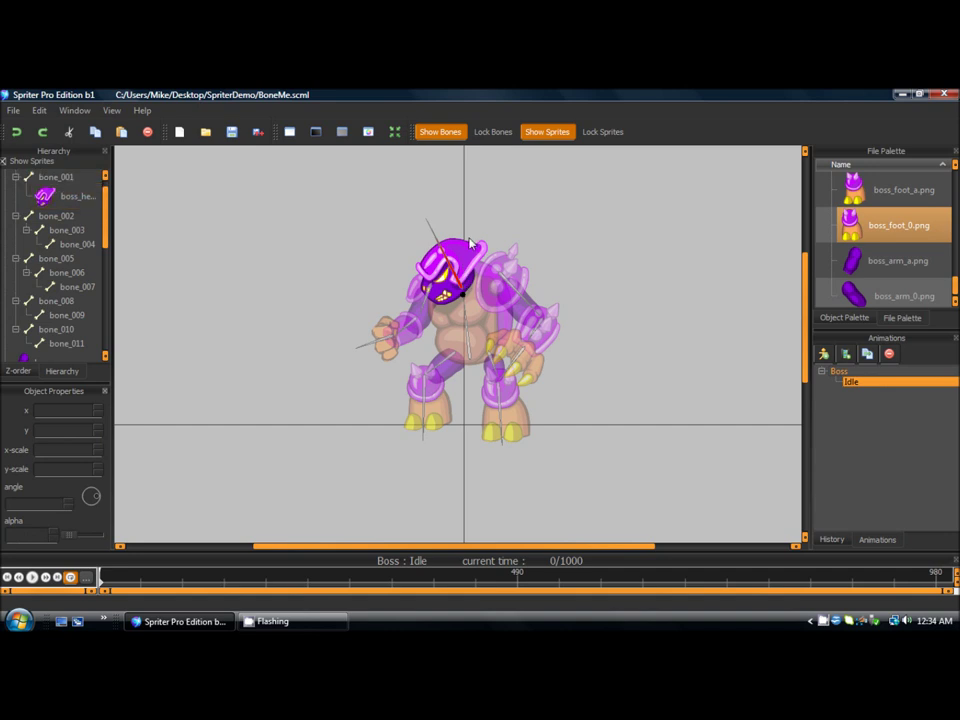
pyautogui.click(437, 249)
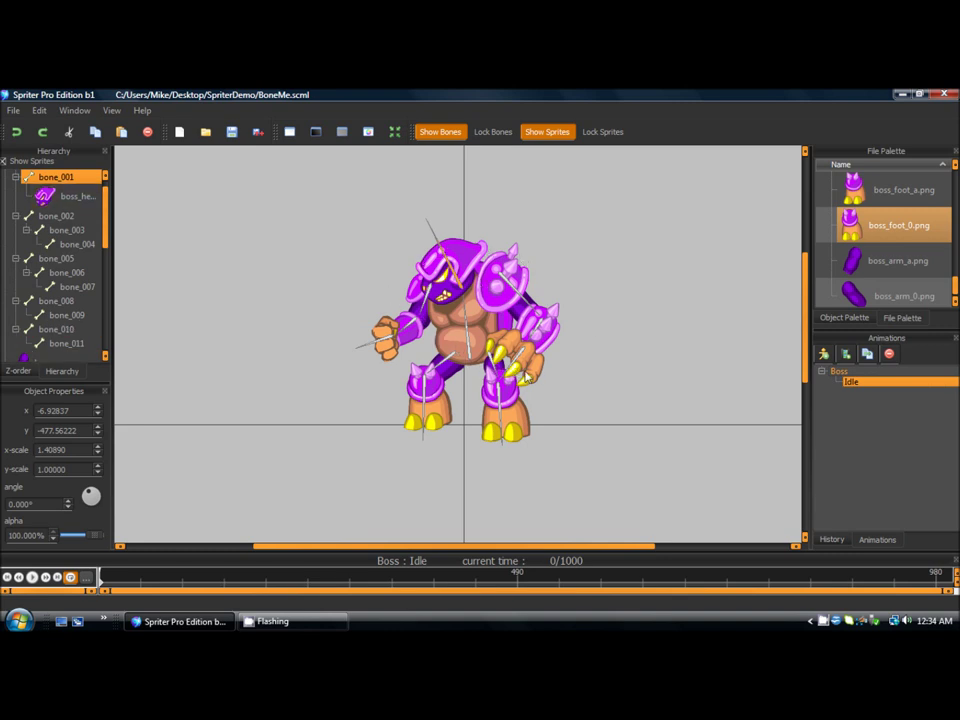
pyautogui.click(561, 237)
pyautogui.click(462, 240)
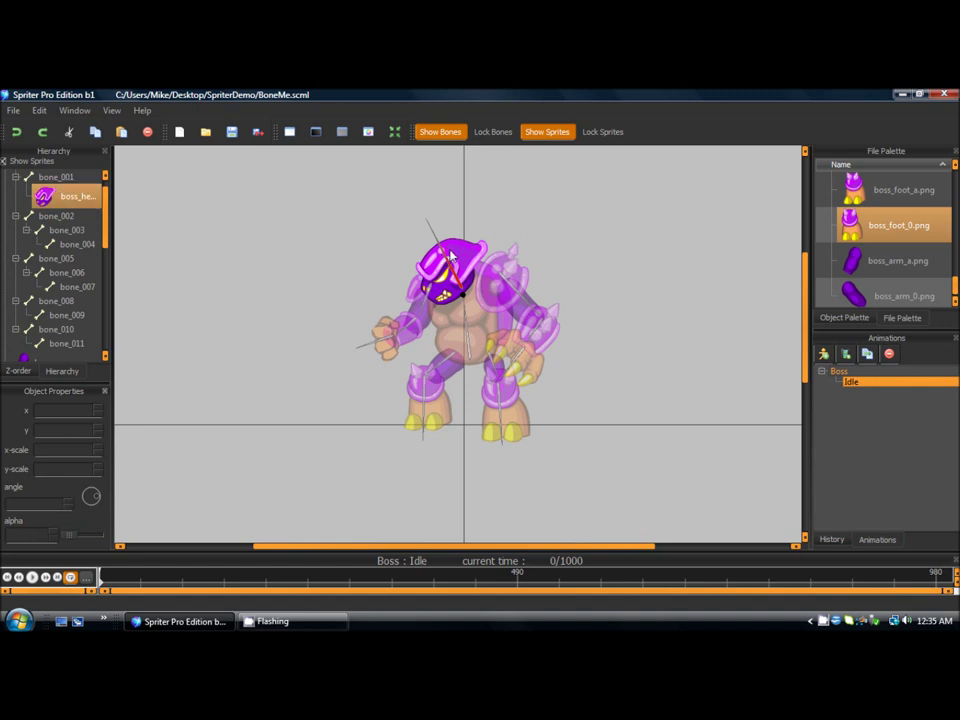
# Assign the boss_shoulder_0 and boss_arm_0 sprites to bone_005, the upper-arm bone of the clawed arm
pyautogui.click(449, 257)
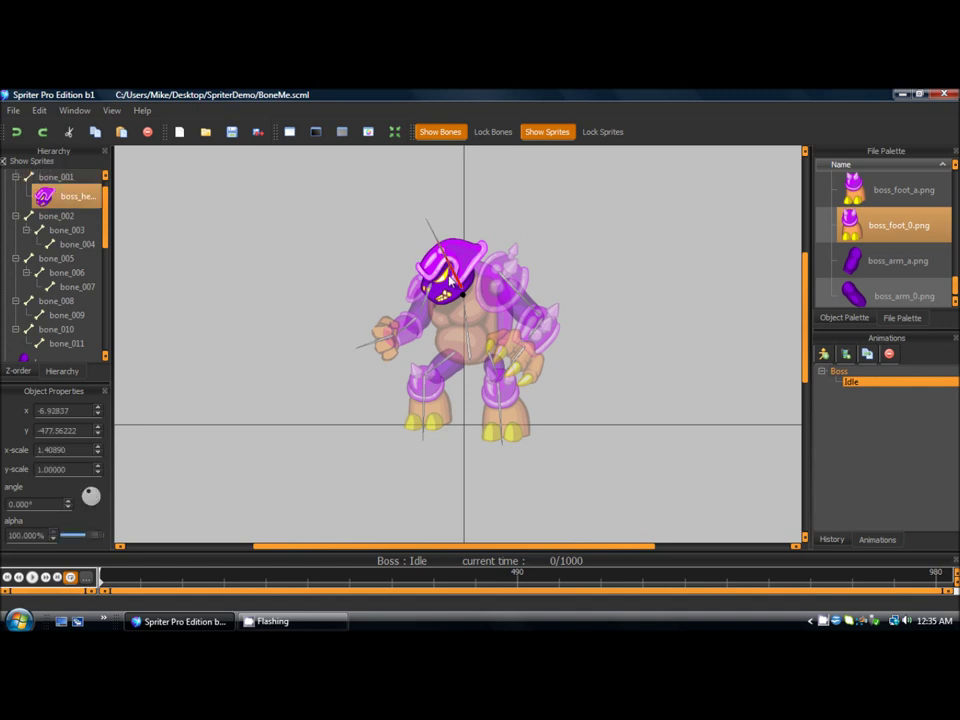
pyautogui.click(512, 296)
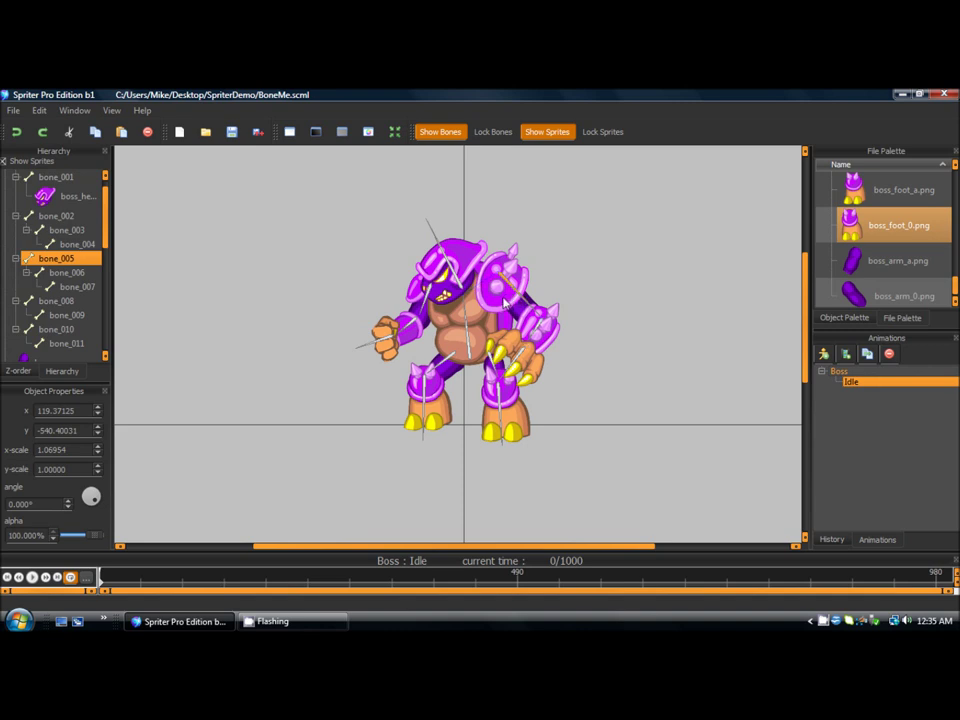
pyautogui.click(505, 303)
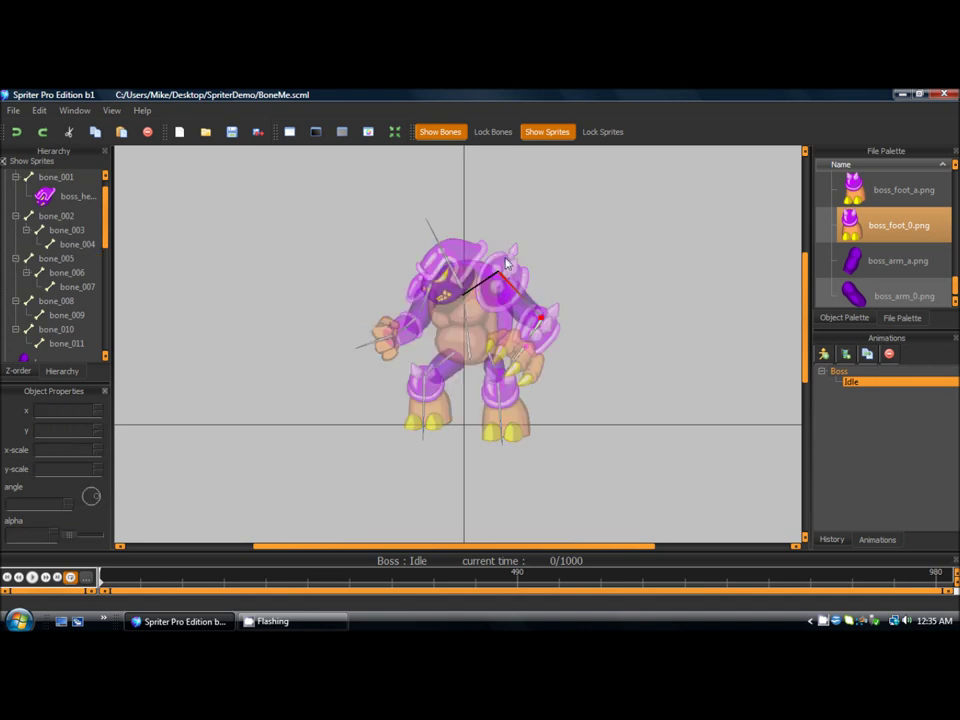
pyautogui.click(506, 262)
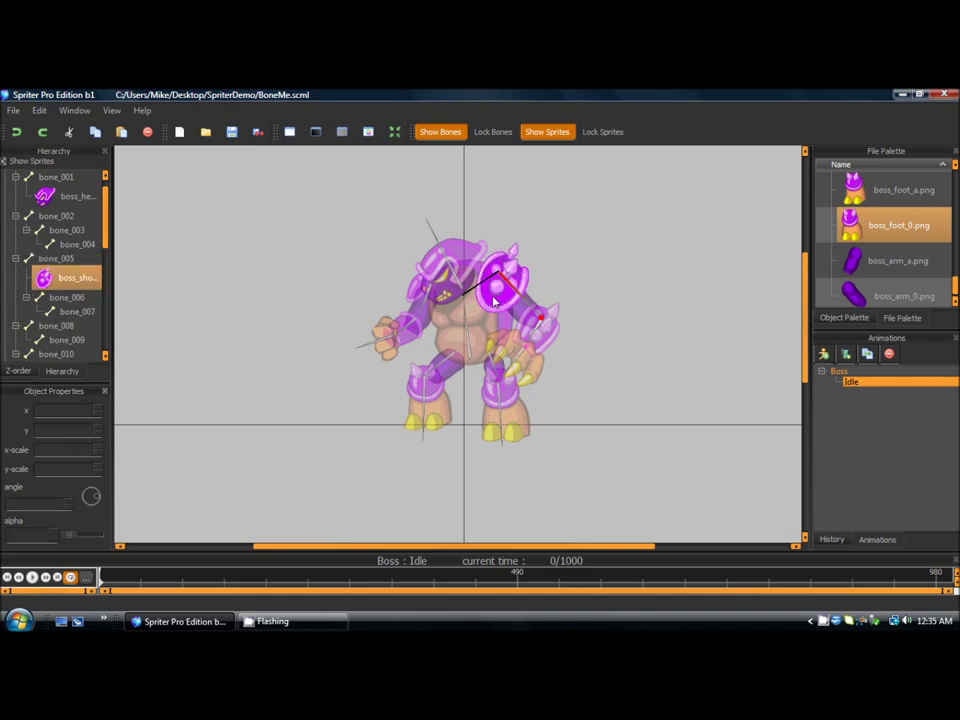
pyautogui.click(528, 300)
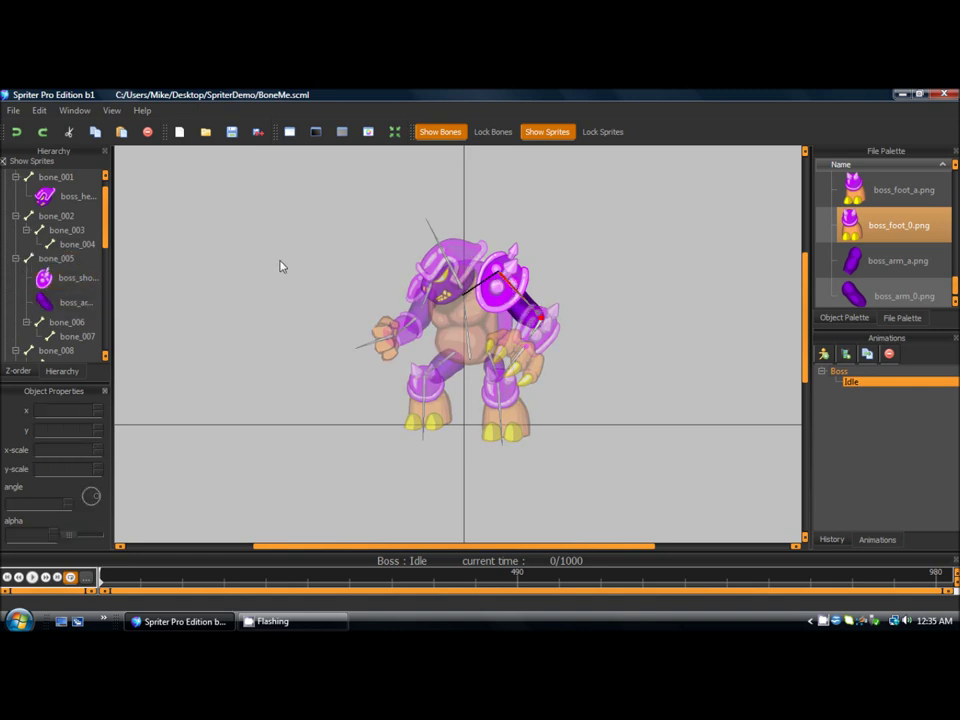
pyautogui.click(564, 364)
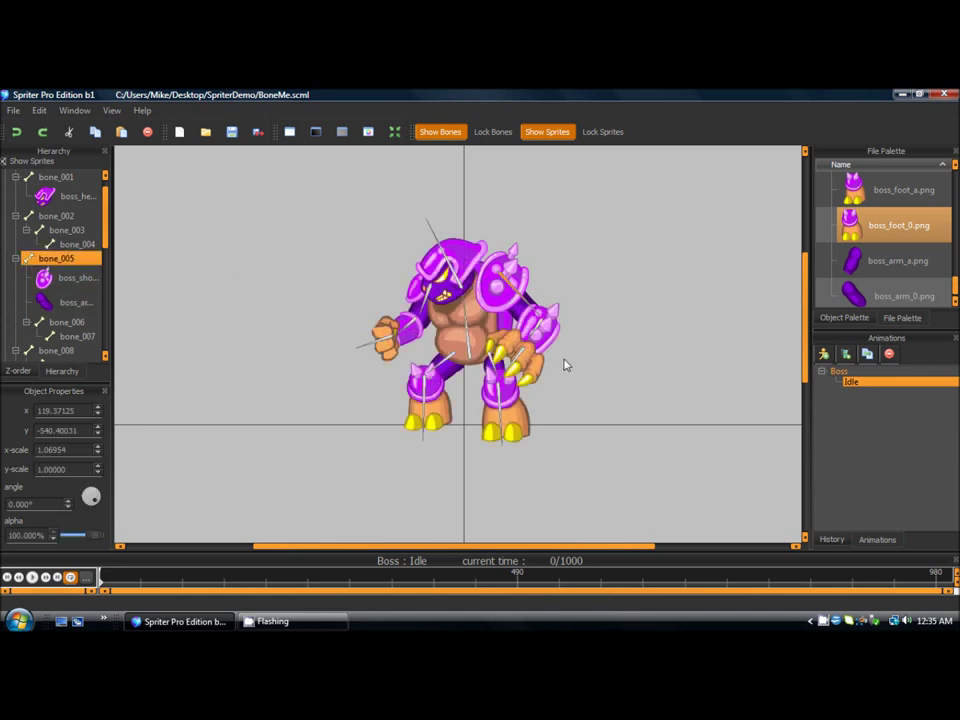
# Assign boss_torso_0 to the root bone_000 and the remaining limb sprites to their matching arm and leg bones
pyautogui.click(460, 333)
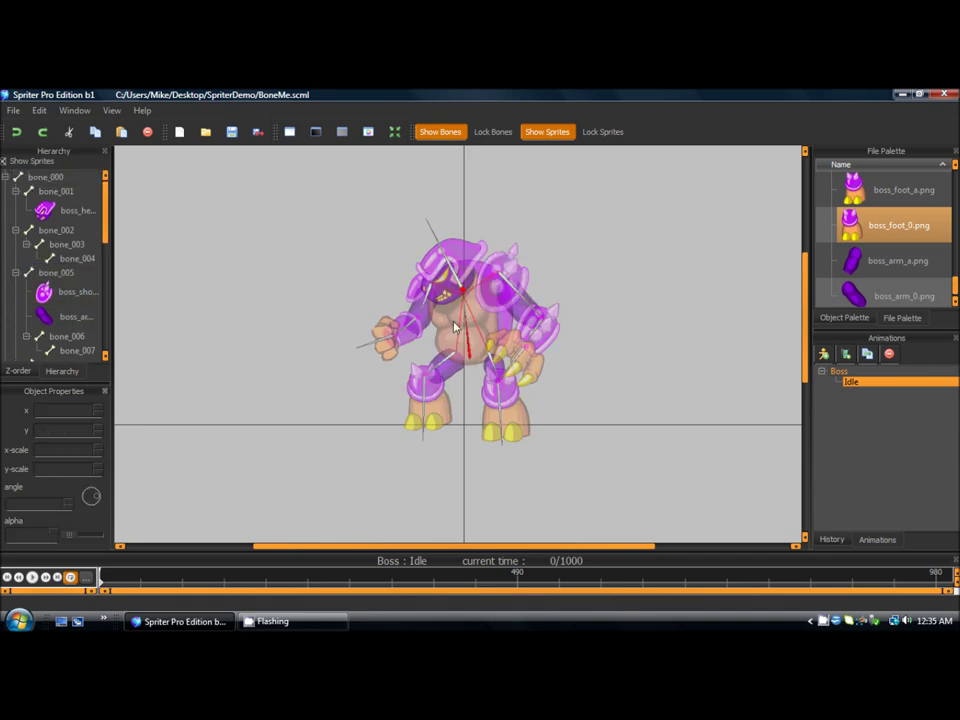
pyautogui.click(455, 327)
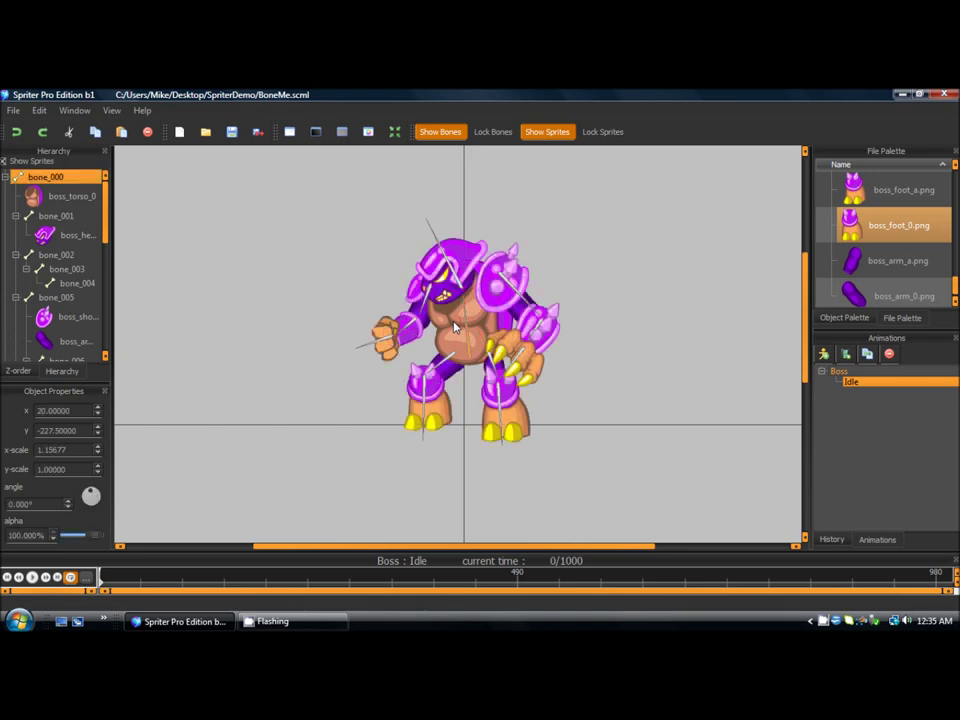
pyautogui.click(548, 340)
pyautogui.click(546, 345)
pyautogui.click(520, 362)
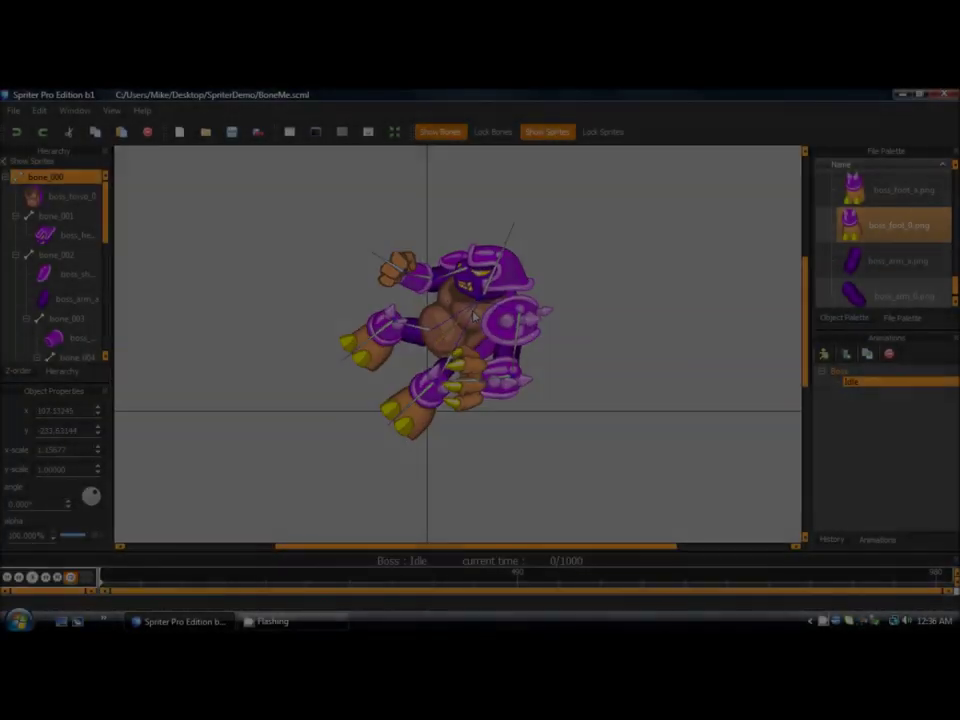
# Test the rig by rotating the torso, arm and leg bones with sprites locked, and dock the Z-order palette beside the Hierarchy
pyautogui.moveTo(474, 316); pyautogui.dragTo(422, 289)
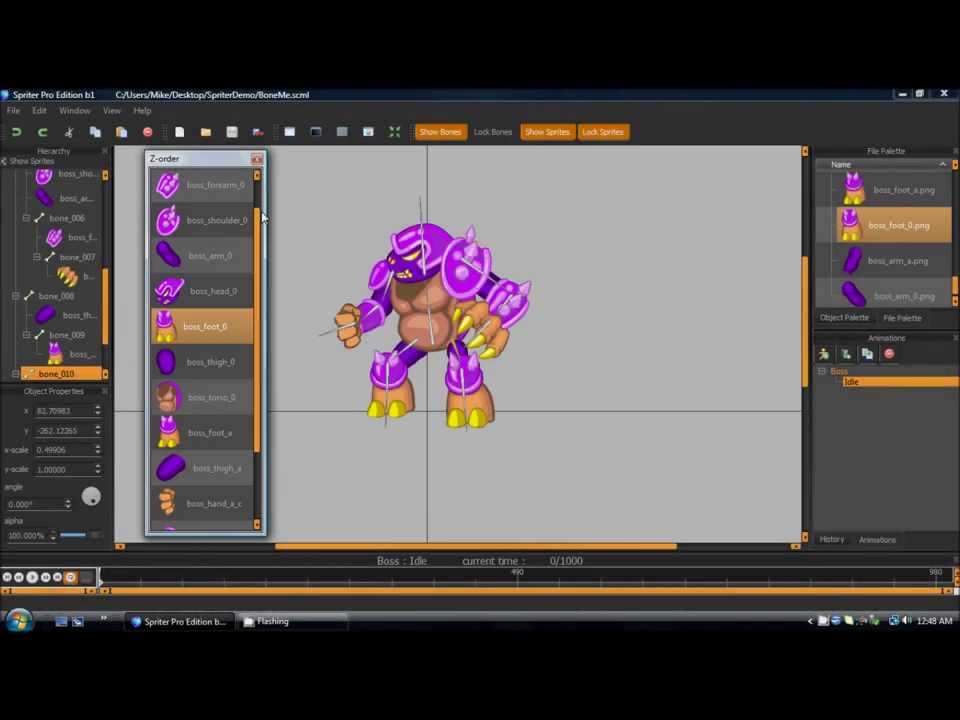
pyautogui.scroll(1, 230, 220)
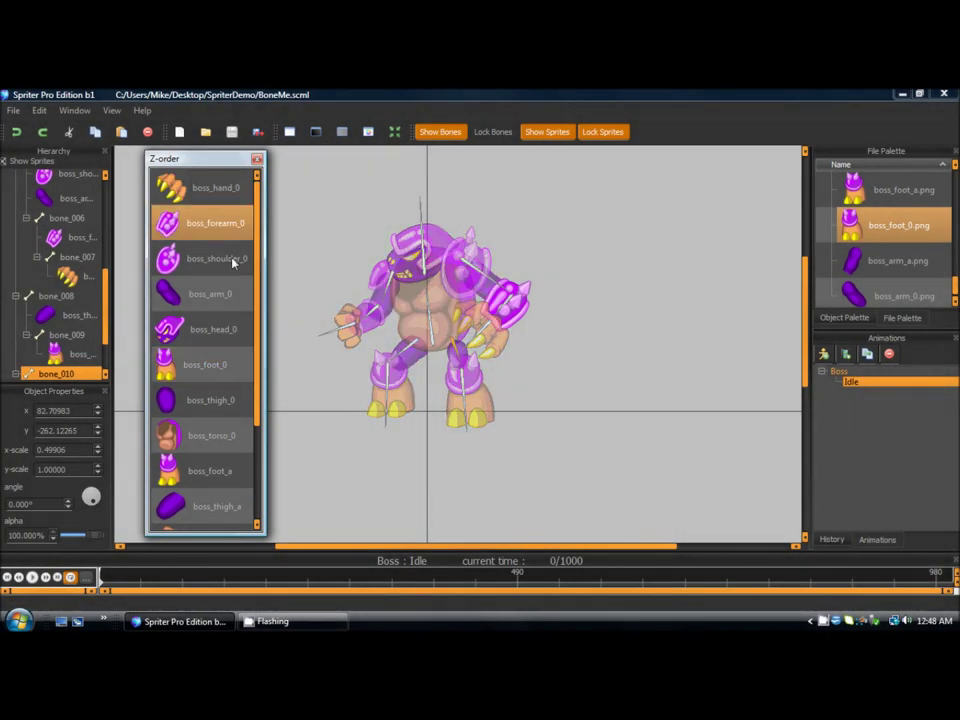
pyautogui.click(385, 305)
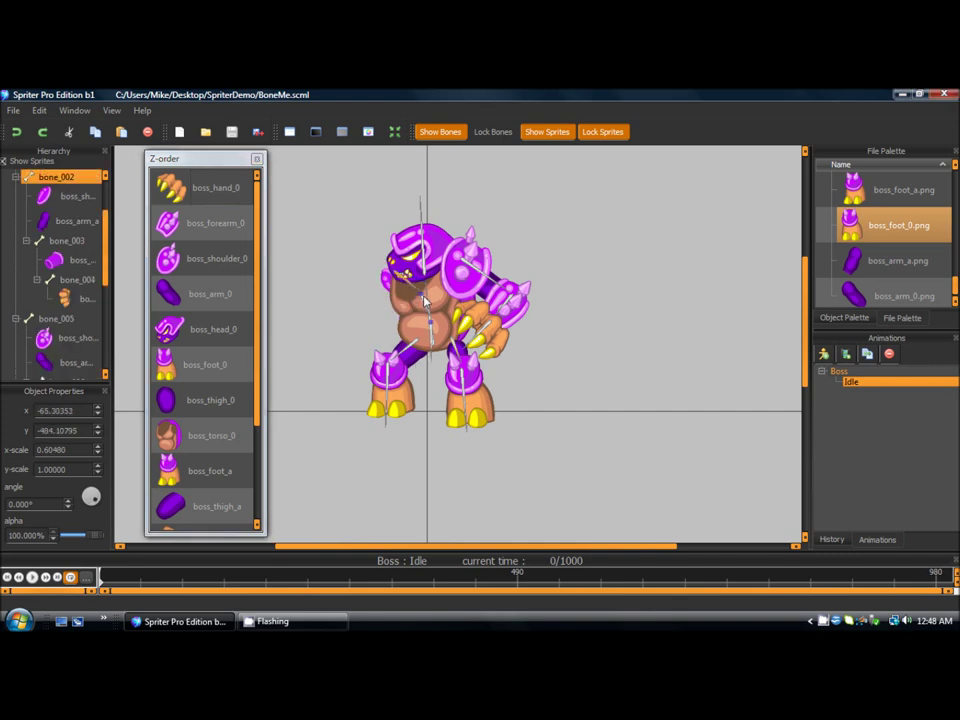
pyautogui.moveTo(385, 305); pyautogui.dragTo(366, 308)
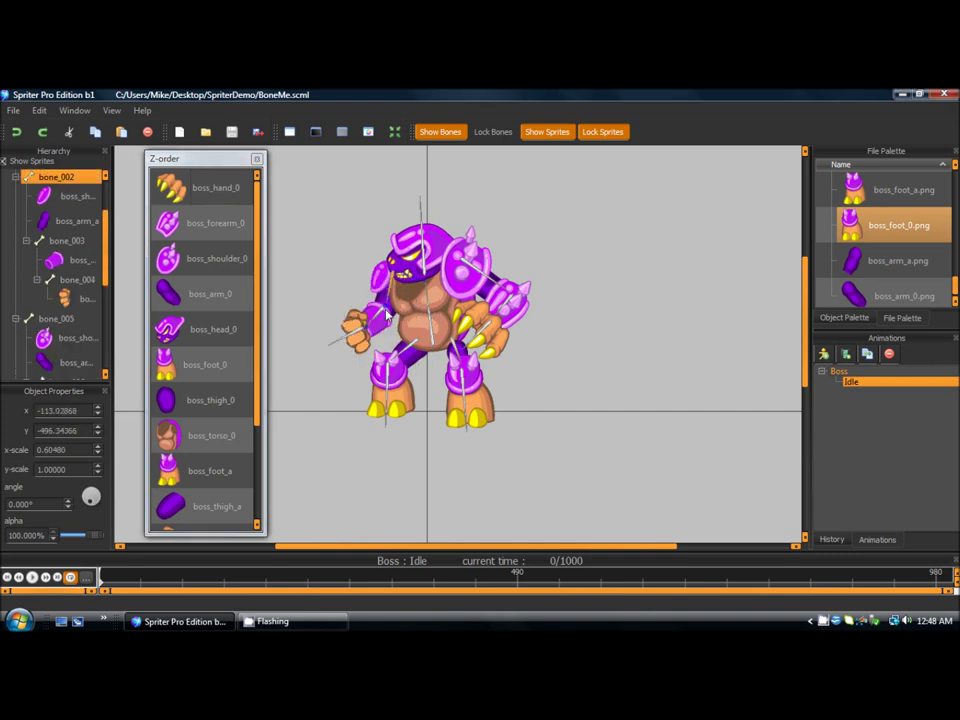
pyautogui.click(508, 297)
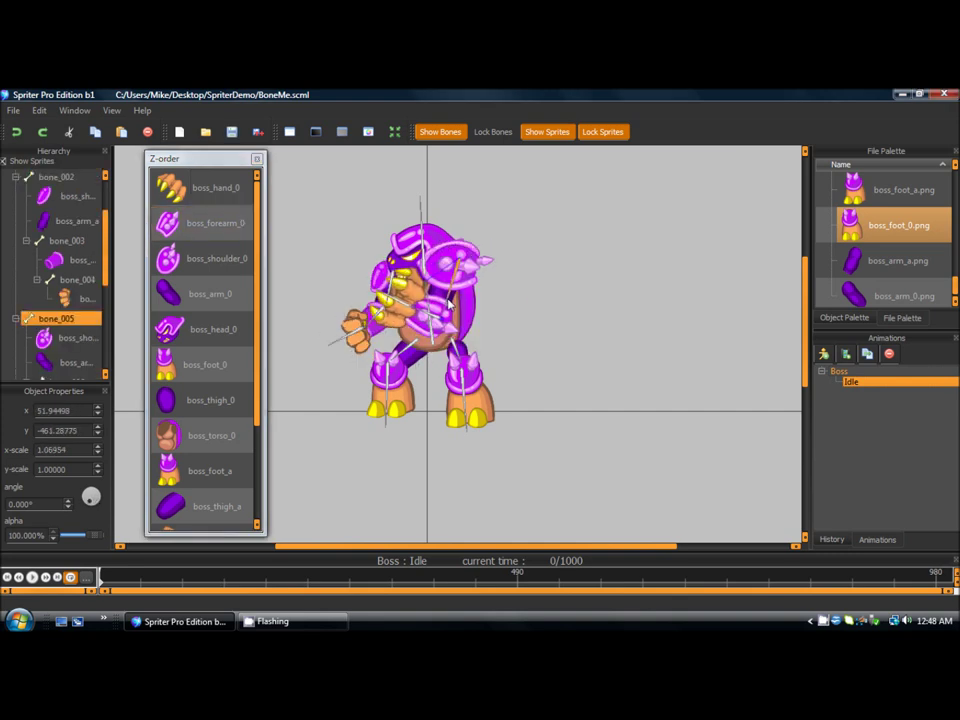
pyautogui.moveTo(545, 313); pyautogui.dragTo(470, 372)
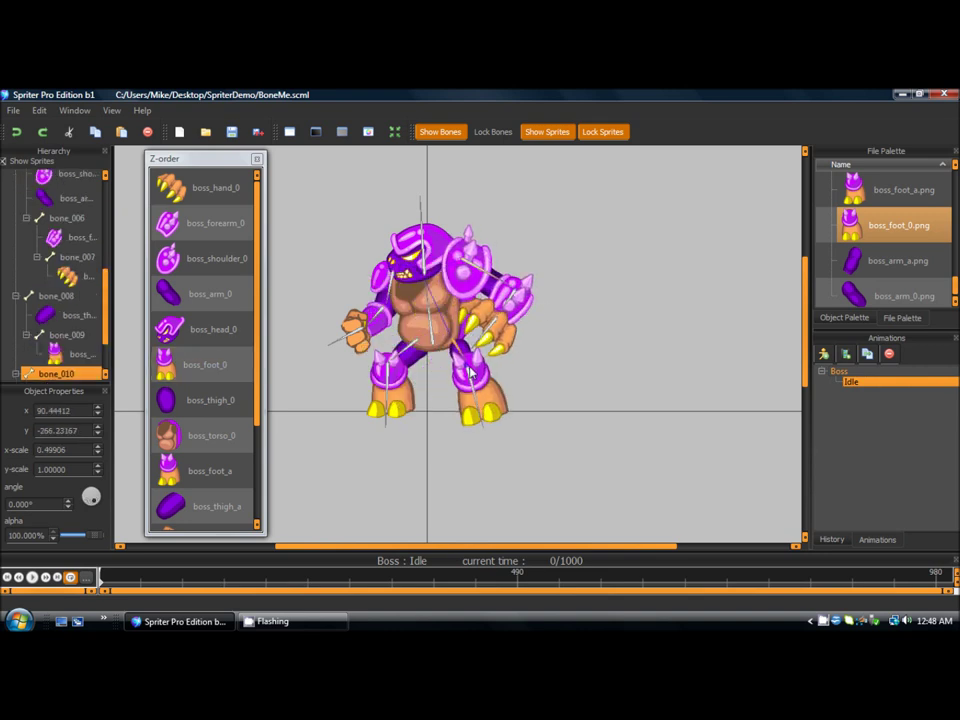
pyautogui.moveTo(175, 160); pyautogui.dragTo(68, 194)
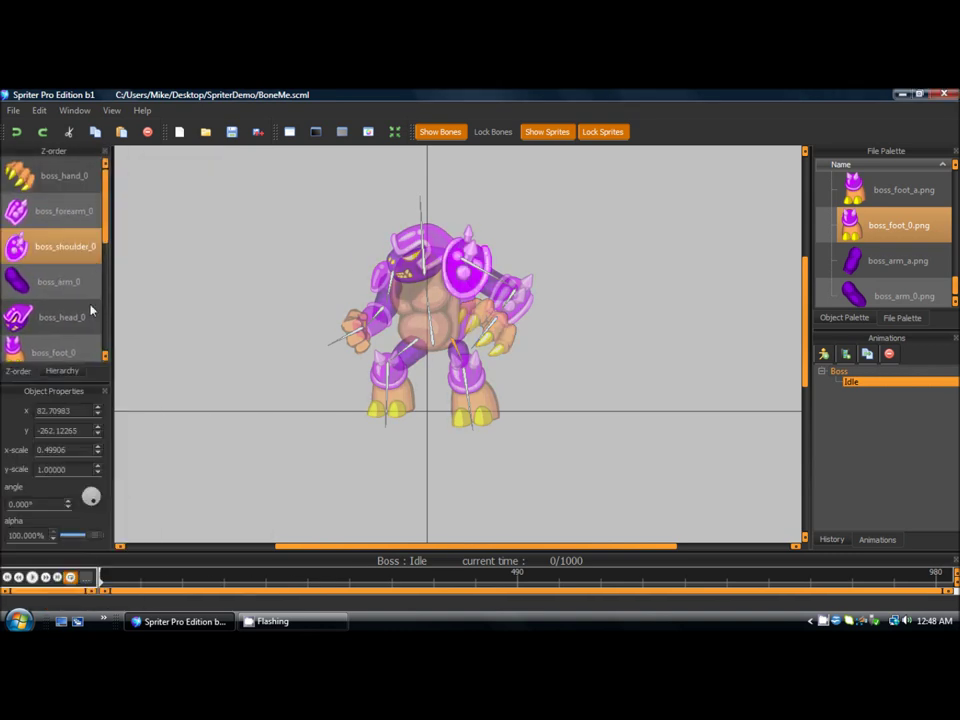
# At time 328 of the Idle animation, rotate the closed-fist arm's bones so the arm swings outward
pyautogui.moveTo(113, 580); pyautogui.dragTo(378, 572)
pyautogui.moveTo(310, 578); pyautogui.dragTo(380, 575)
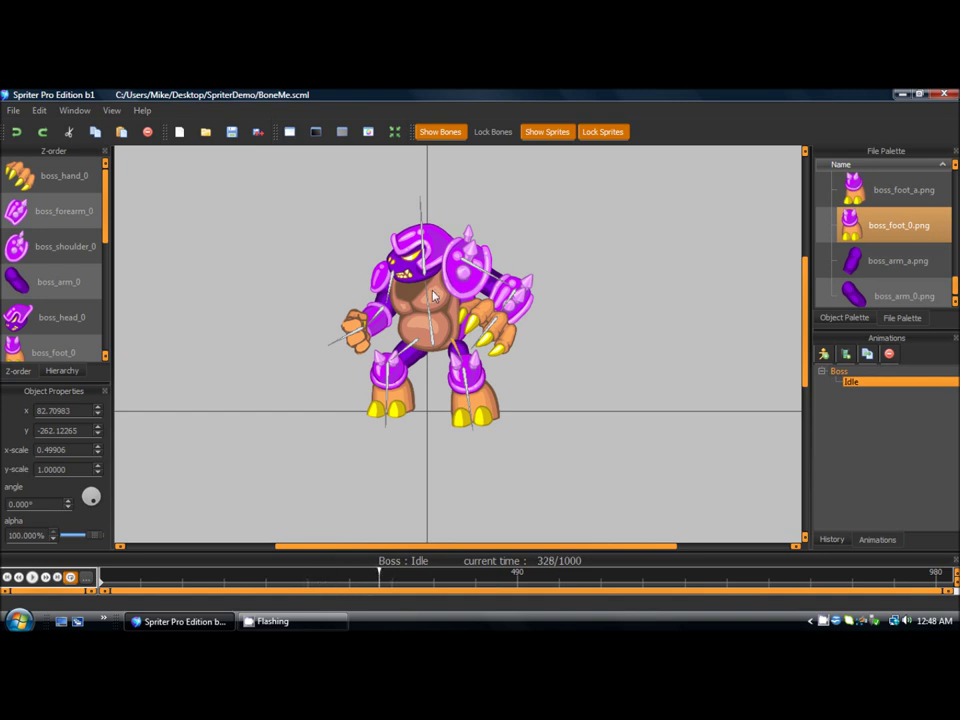
pyautogui.moveTo(426, 290); pyautogui.dragTo(408, 213)
pyautogui.moveTo(386, 301); pyautogui.dragTo(337, 281)
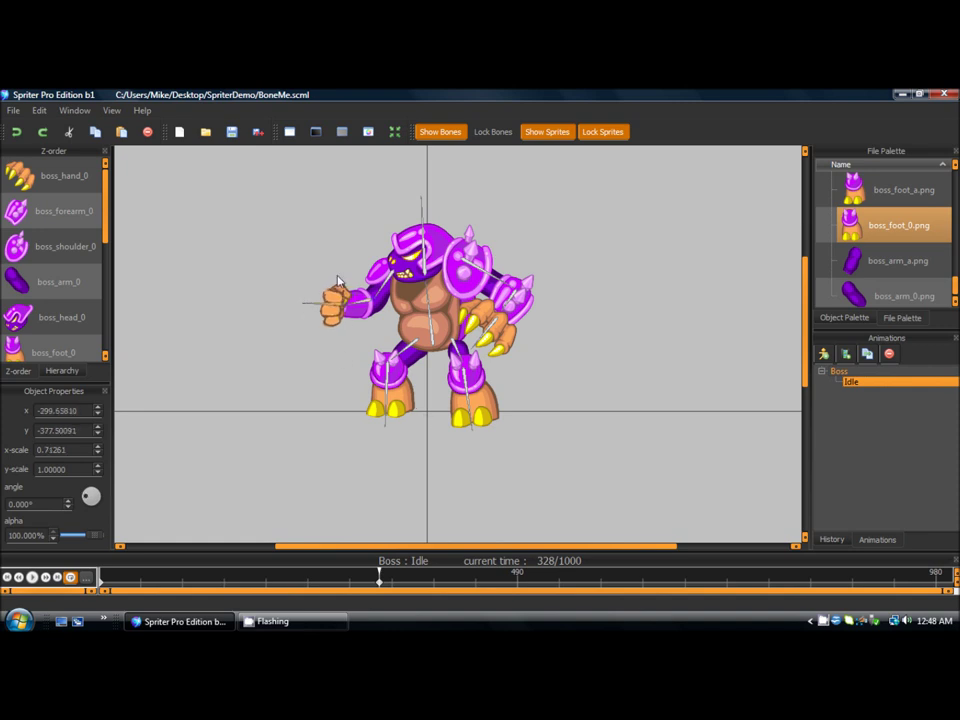
# Unlock the sprites, select the fist sprite boss_hand_a_c and locate the alternate boss_hand_a images among the project files
pyautogui.click(336, 297)
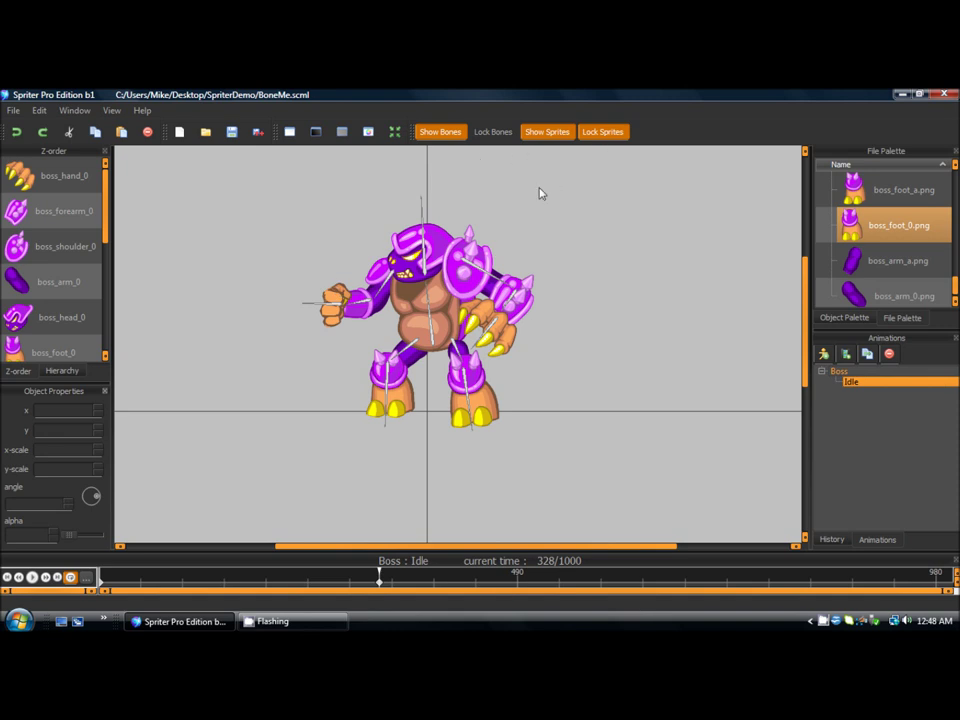
pyautogui.click(603, 133)
pyautogui.click(345, 305)
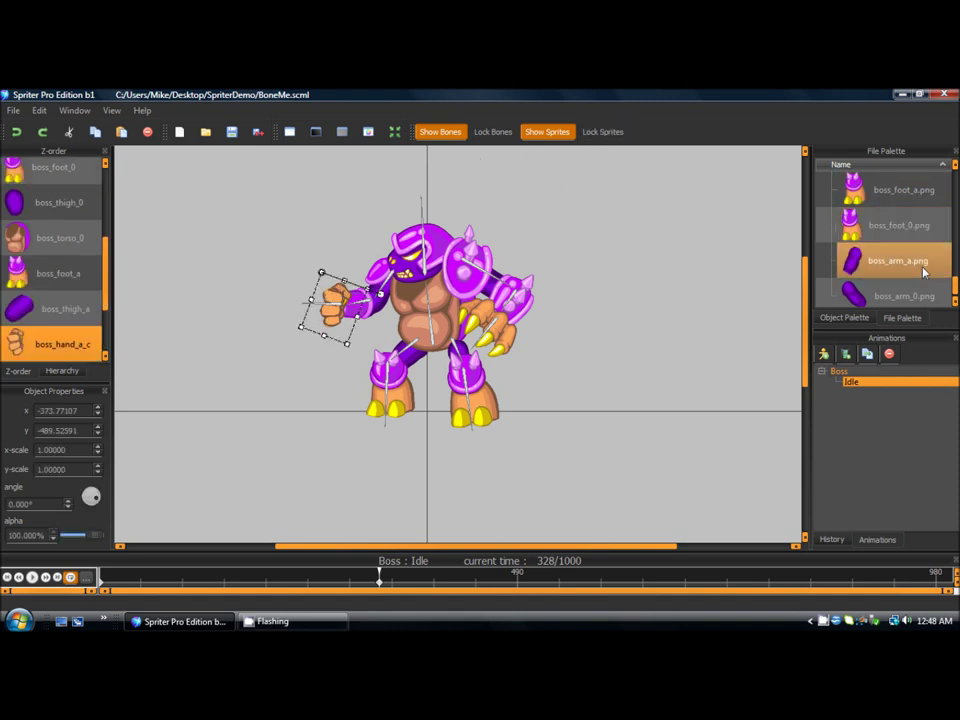
pyautogui.scroll(-5, 900, 250)
pyautogui.moveTo(955, 263); pyautogui.dragTo(955, 231)
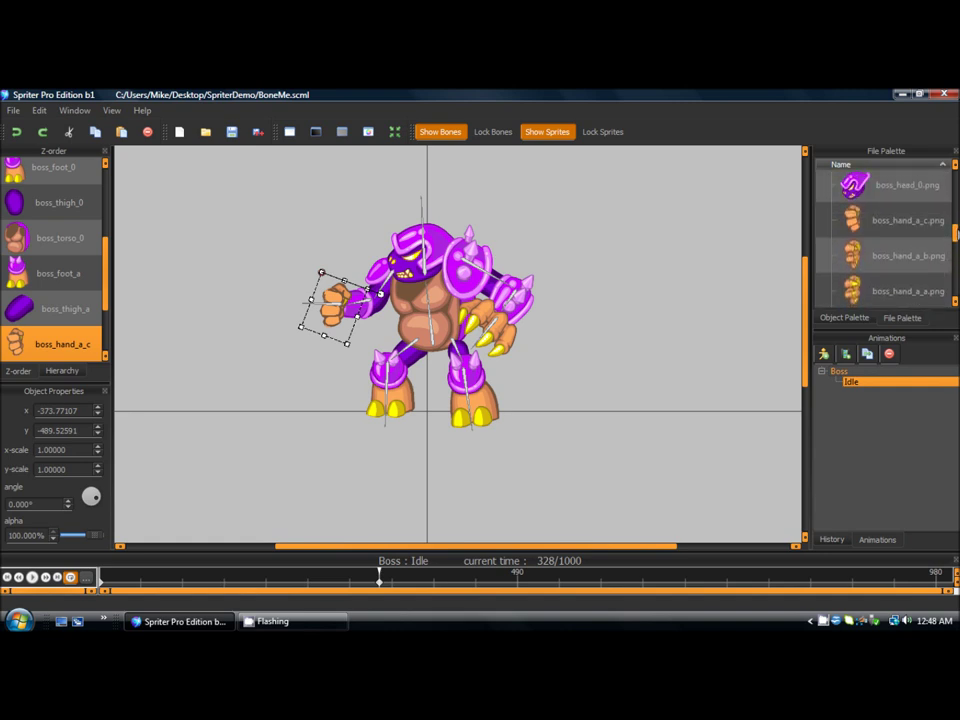
pyautogui.moveTo(150, 580); pyautogui.dragTo(543, 588)
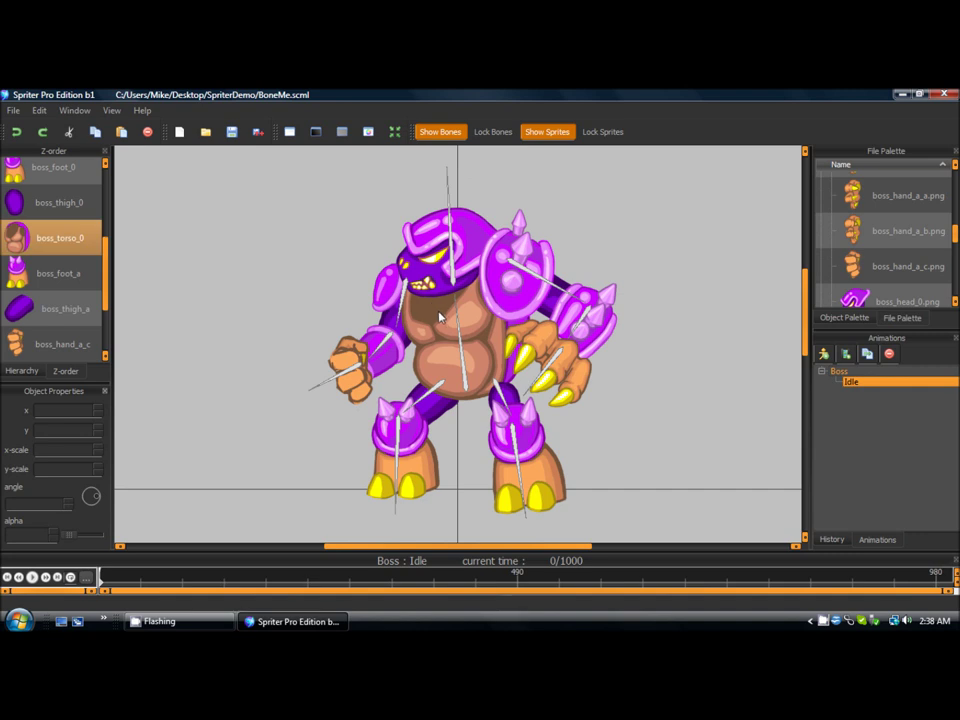
# Swing the closed-fist arm's bones outward at time 0 and swap its hand sprite's image for boss_hand_a_a.png
pyautogui.moveTo(372, 331); pyautogui.dragTo(350, 348)
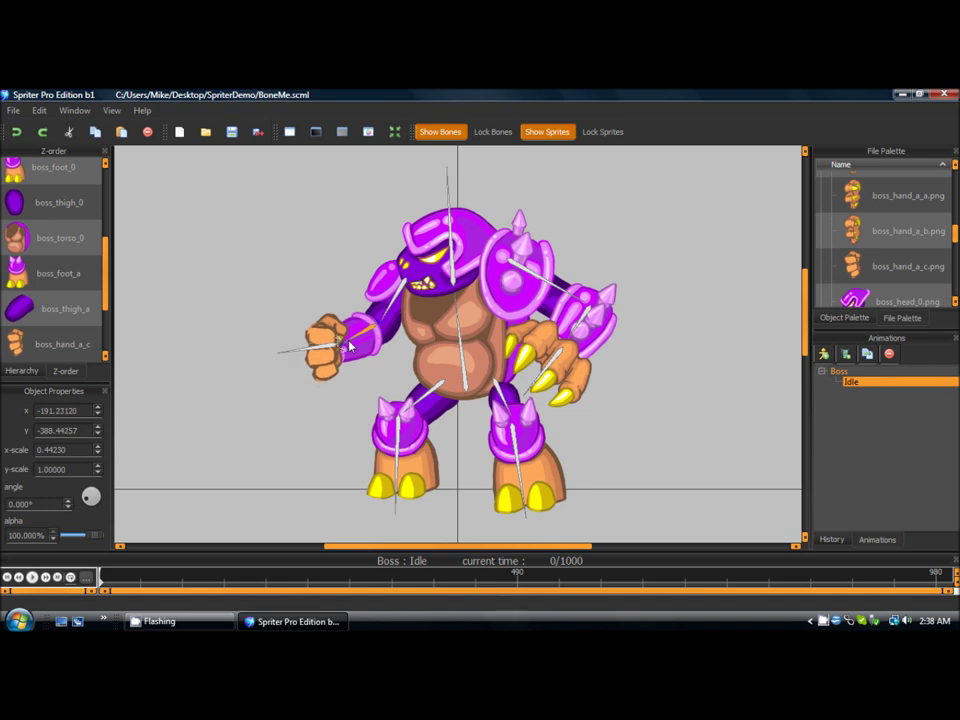
pyautogui.click(320, 330)
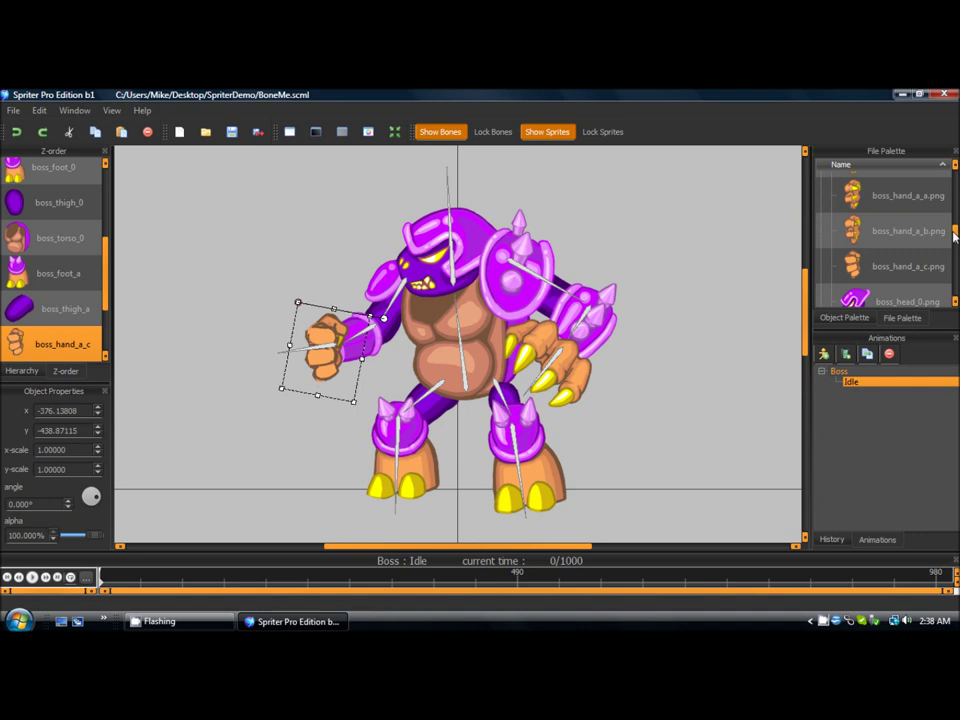
pyautogui.click(887, 193)
pyautogui.moveTo(887, 196); pyautogui.dragTo(395, 333)
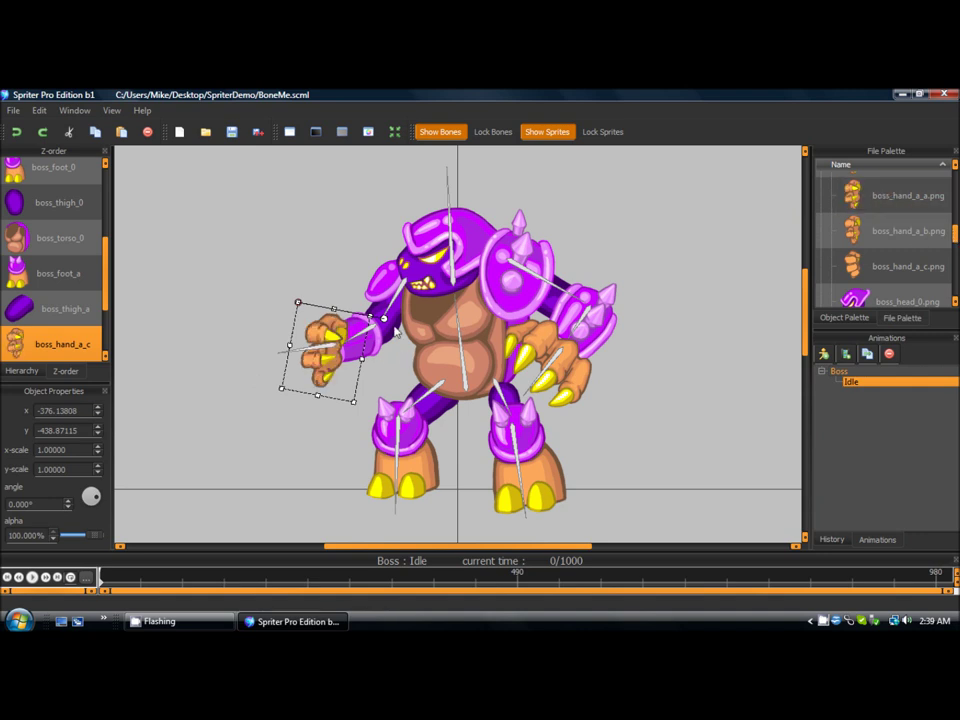
pyautogui.click(249, 437)
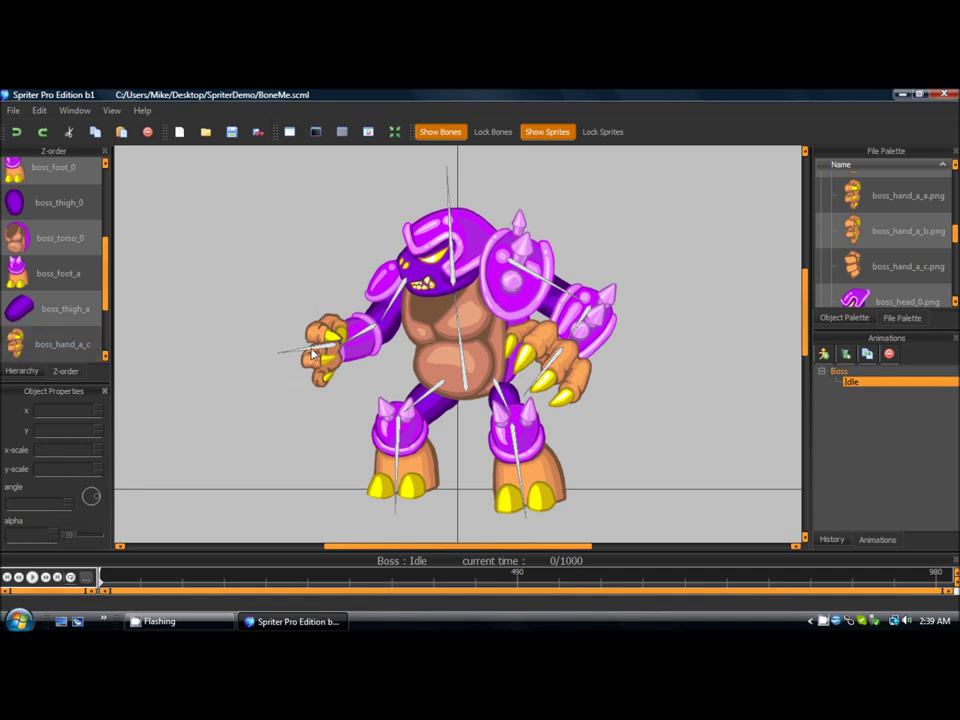
# Try lowering the open hand's bone alpha to about 47% and restoring it to 100%, and try the hand sprite's own alpha
pyautogui.click(312, 354)
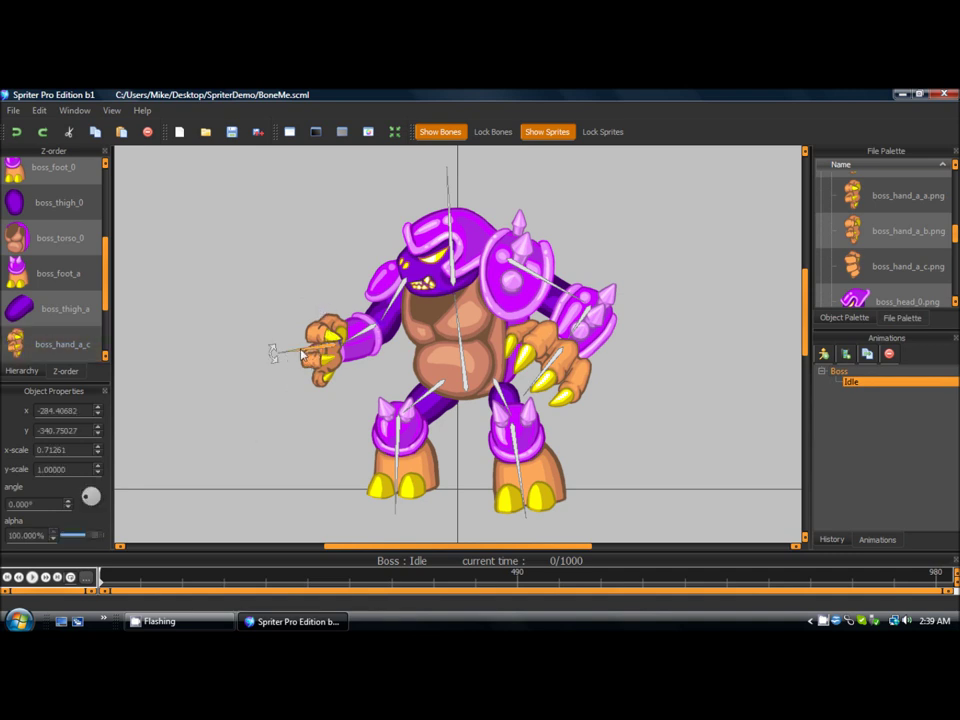
pyautogui.moveTo(92, 535); pyautogui.dragTo(87, 537)
pyautogui.click(318, 328)
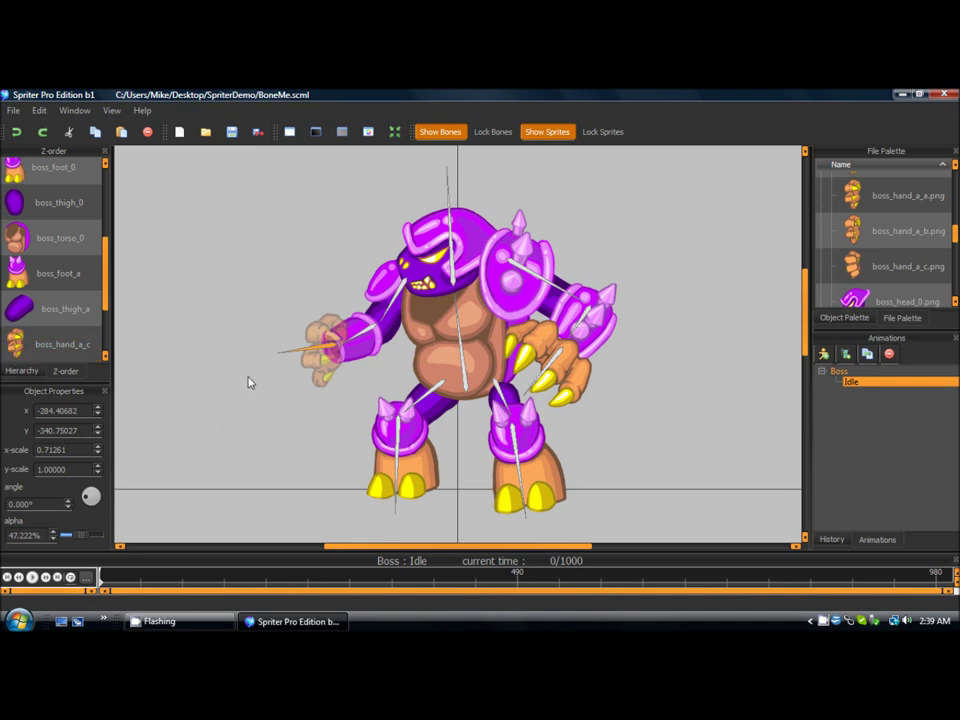
pyautogui.moveTo(78, 537); pyautogui.dragTo(101, 537)
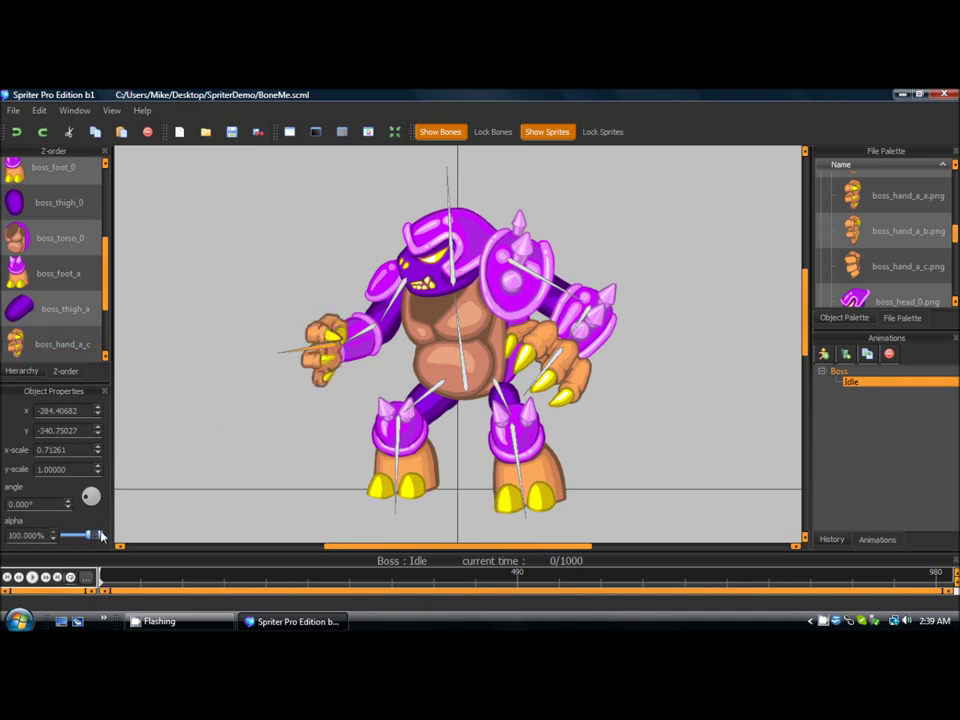
pyautogui.click(250, 343)
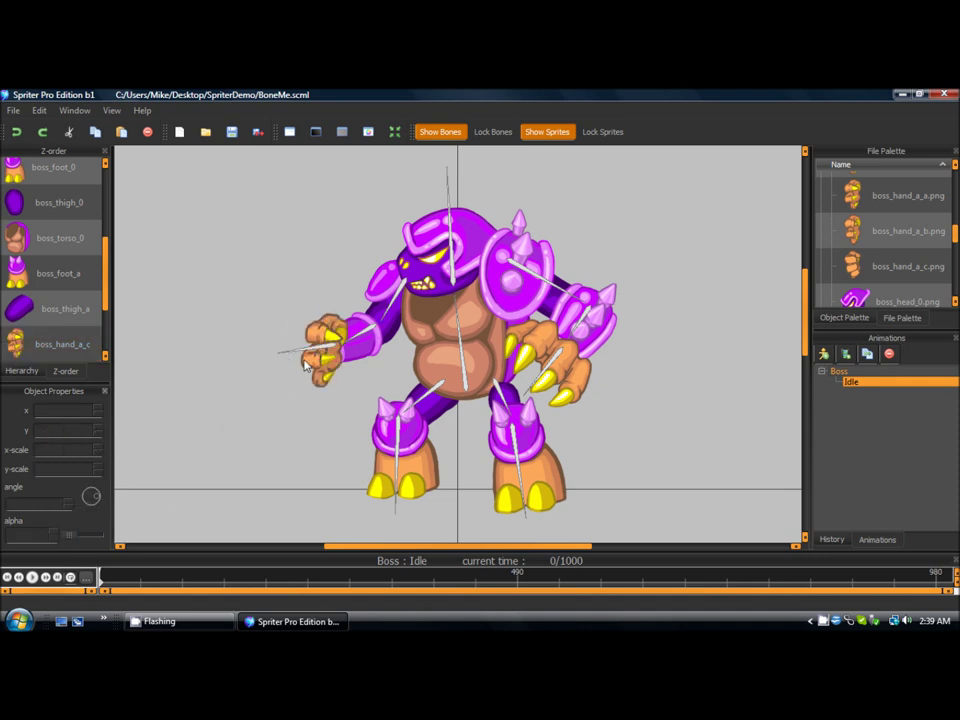
pyautogui.click(337, 333)
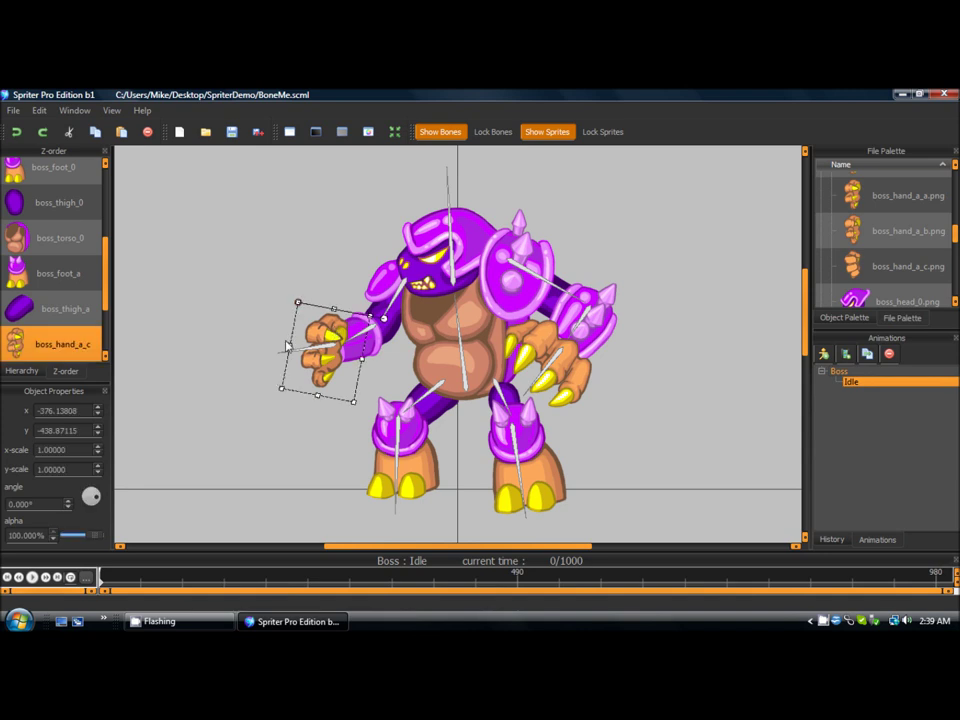
pyautogui.moveTo(90, 534)
pyautogui.mouseDown()
pyautogui.moveTo(80, 535)
pyautogui.moveTo(96, 535)
pyautogui.mouseUp()
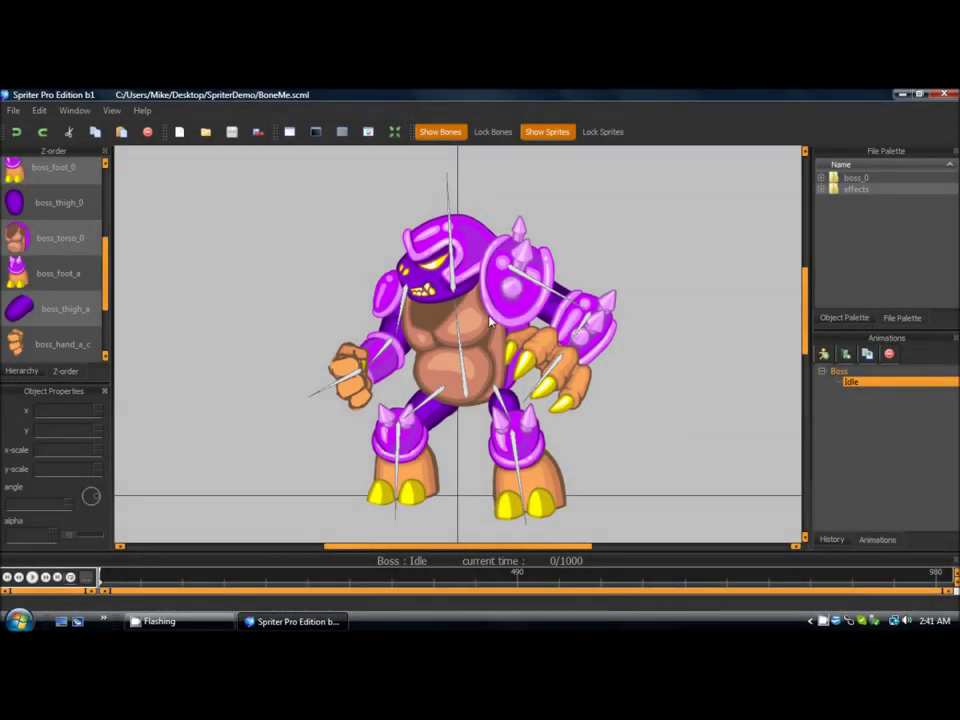
pyautogui.click(490, 320)
pyautogui.click(407, 293)
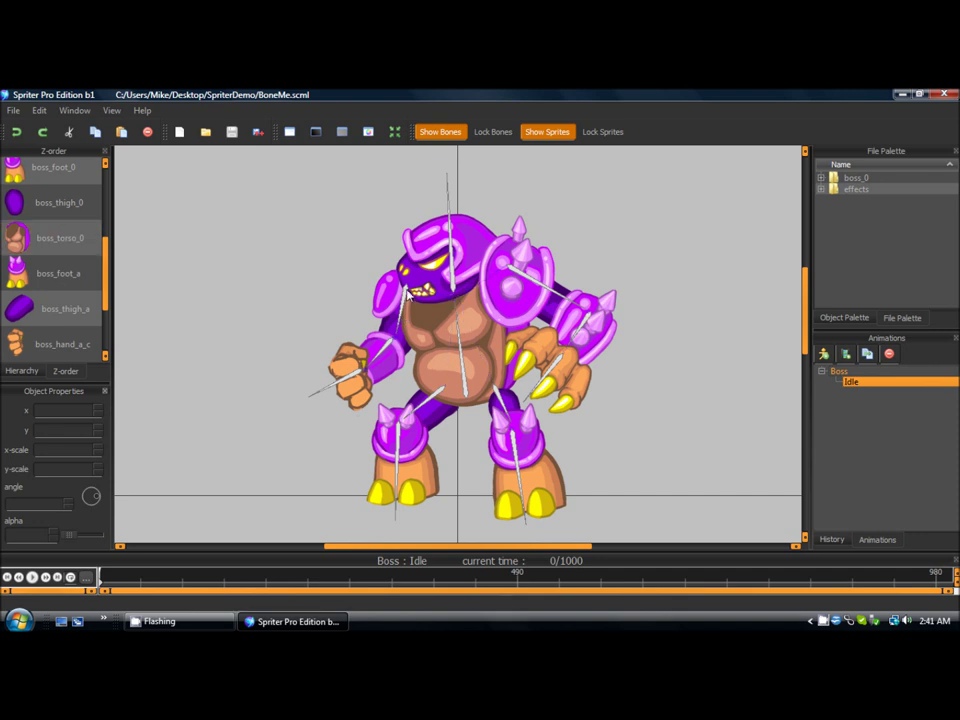
pyautogui.click(458, 314)
pyautogui.click(400, 288)
pyautogui.click(405, 305)
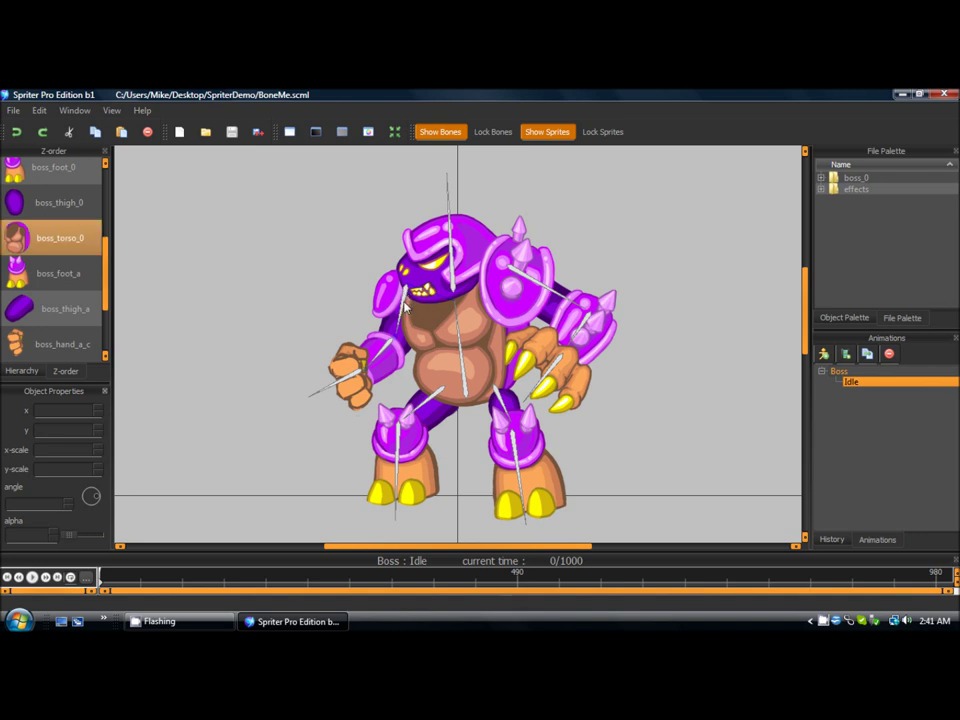
pyautogui.click(332, 454)
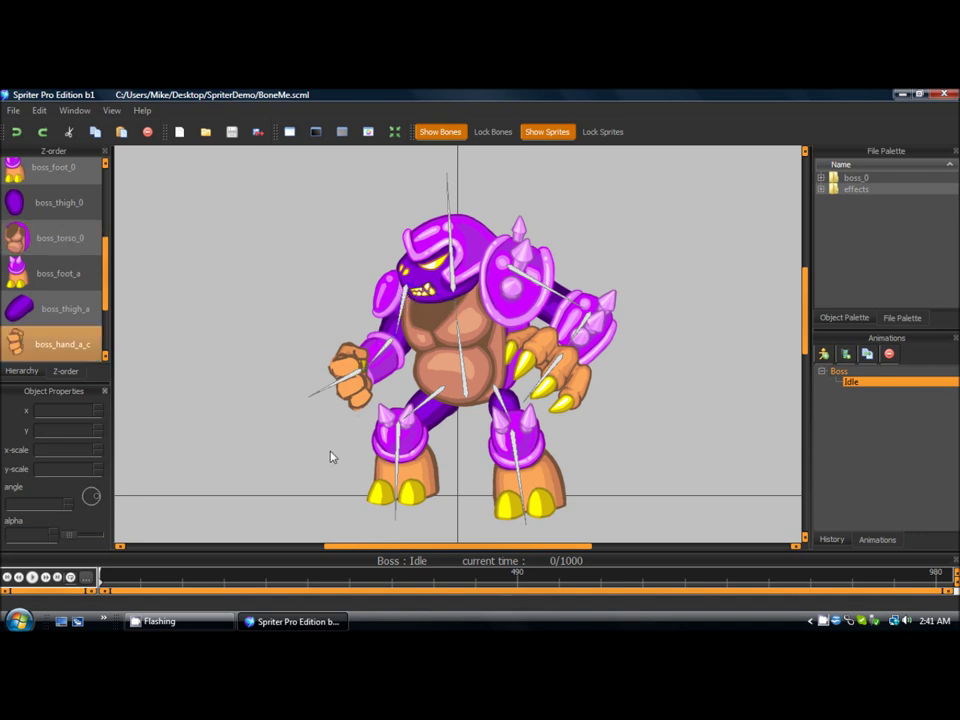
# At time 403 of the Idle animation, rotate the closed-fist arm's bones so the fist rises up beside the head
pyautogui.moveTo(133, 580); pyautogui.dragTo(443, 575)
pyautogui.moveTo(385, 350); pyautogui.dragTo(434, 300)
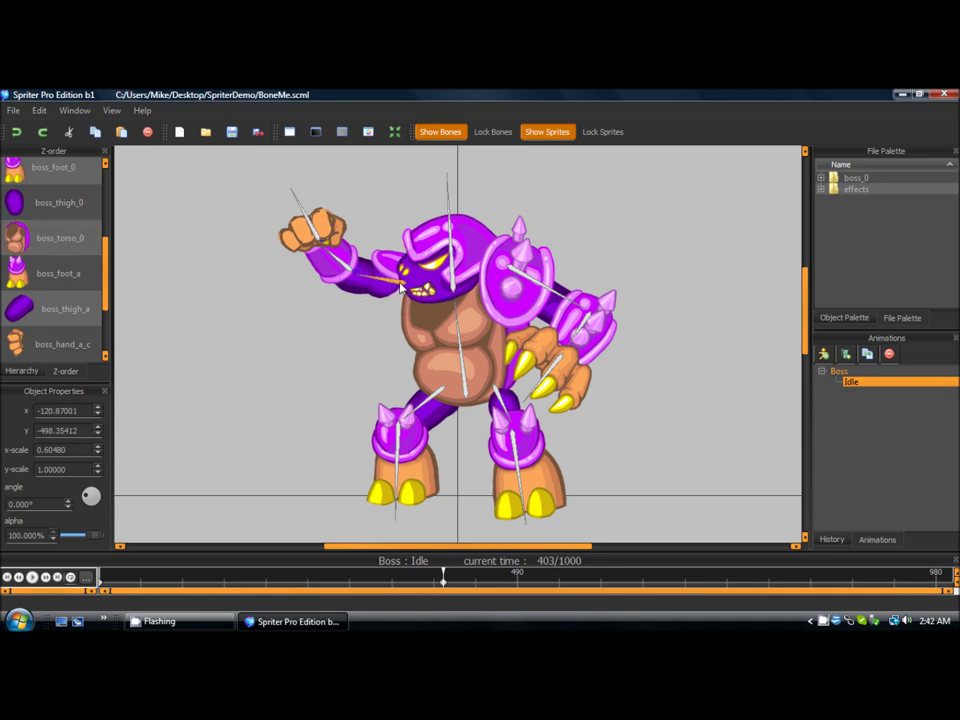
pyautogui.moveTo(402, 288); pyautogui.dragTo(423, 290)
# Rotate the torso bone at time 403 so the whole body leans back, and scrub back through the timeline to preview the motion
pyautogui.moveTo(430, 580); pyautogui.dragTo(443, 560)
pyautogui.click(462, 306)
pyautogui.moveTo(452, 304); pyautogui.dragTo(525, 318)
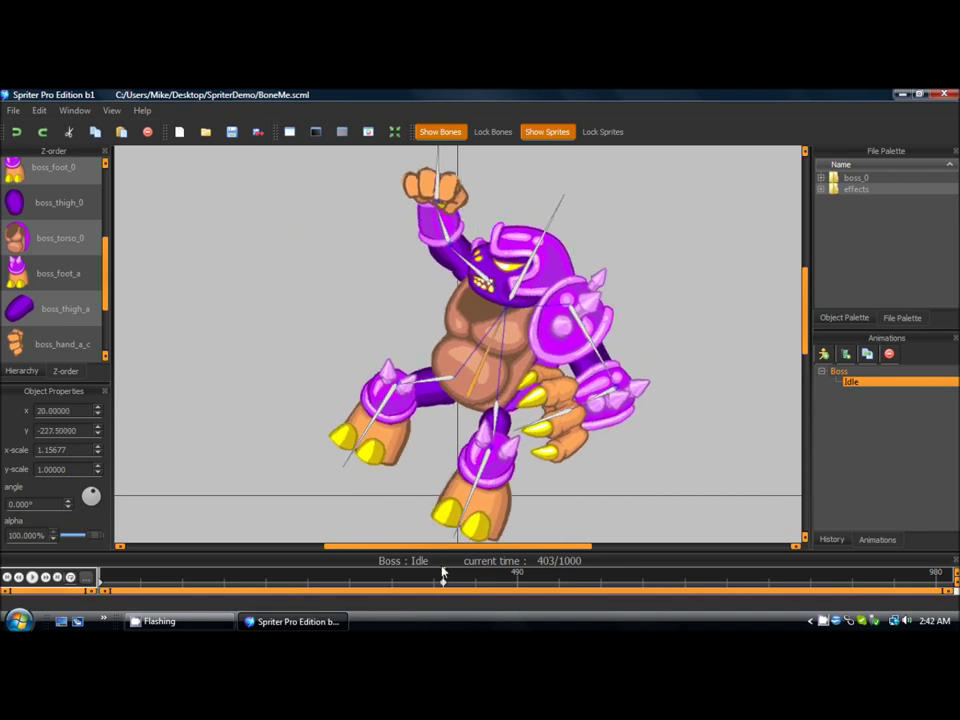
pyautogui.moveTo(425, 583); pyautogui.dragTo(252, 565)
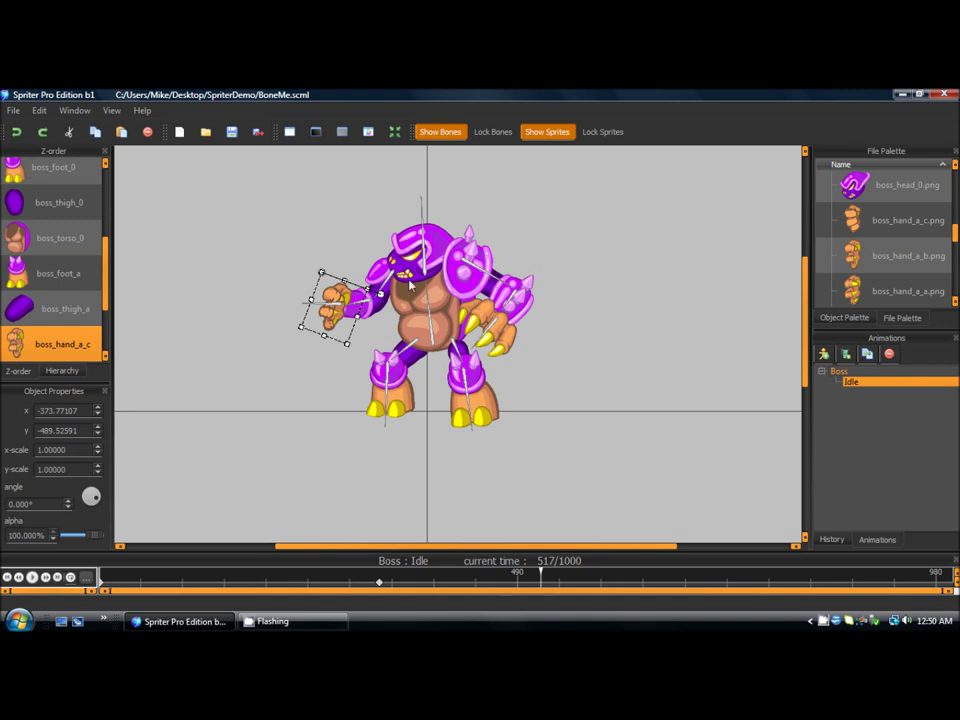
# Inspect boss_head_hit_0.png's default pivot settings, and move the boss_hand_a_c sprite's pivot point from its corner to the wrist at time 517
pyautogui.moveTo(955, 233); pyautogui.dragTo(955, 212)
pyautogui.doubleClick(878, 237)
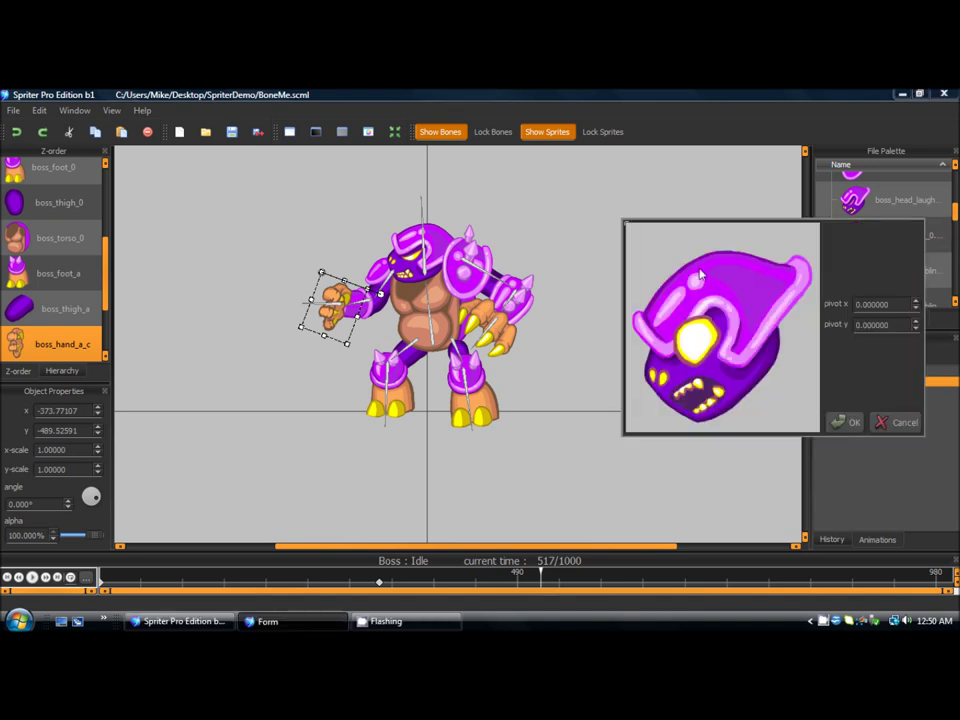
pyautogui.click(843, 422)
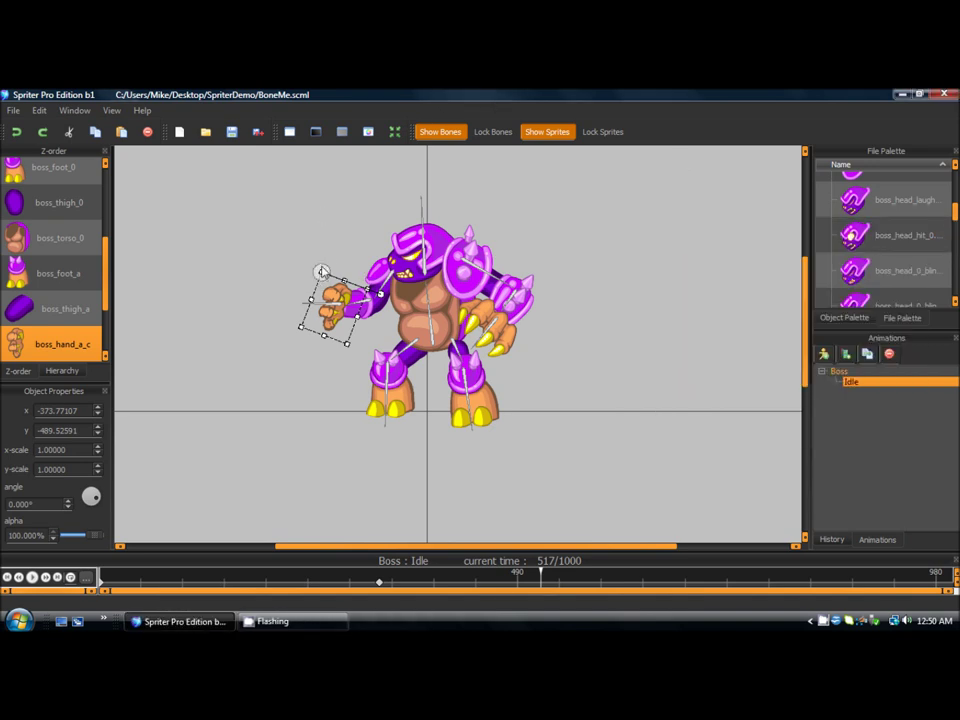
pyautogui.moveTo(321, 271); pyautogui.dragTo(311, 305)
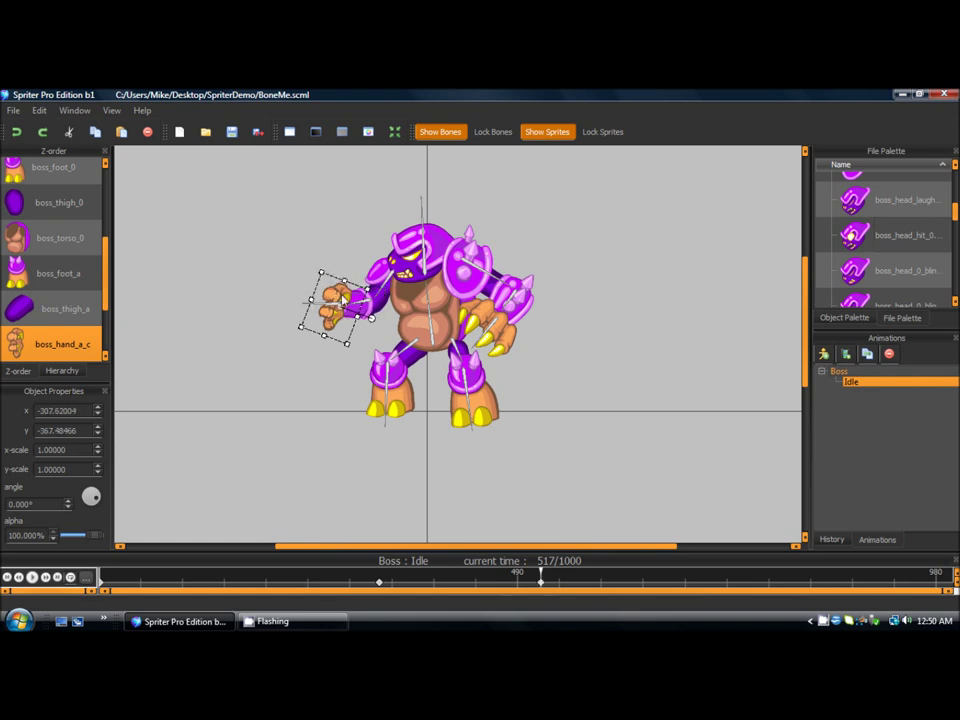
# Select the bone controlling the boss_hand_a_c sprite and stretch it lengthwise so the hand elongates
pyautogui.click(313, 312)
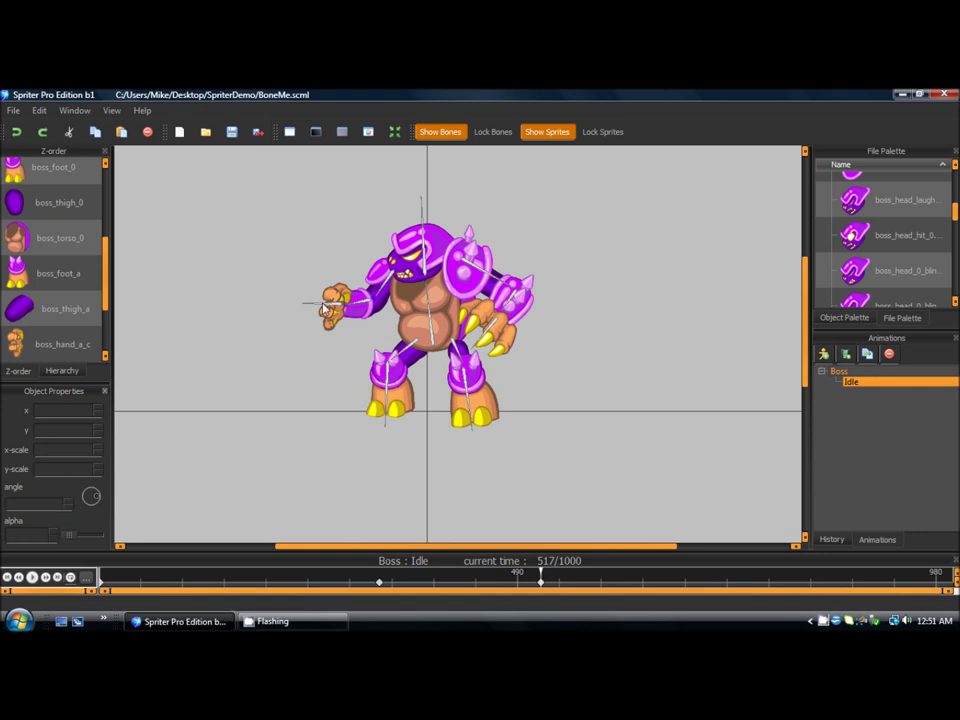
pyautogui.click(324, 308)
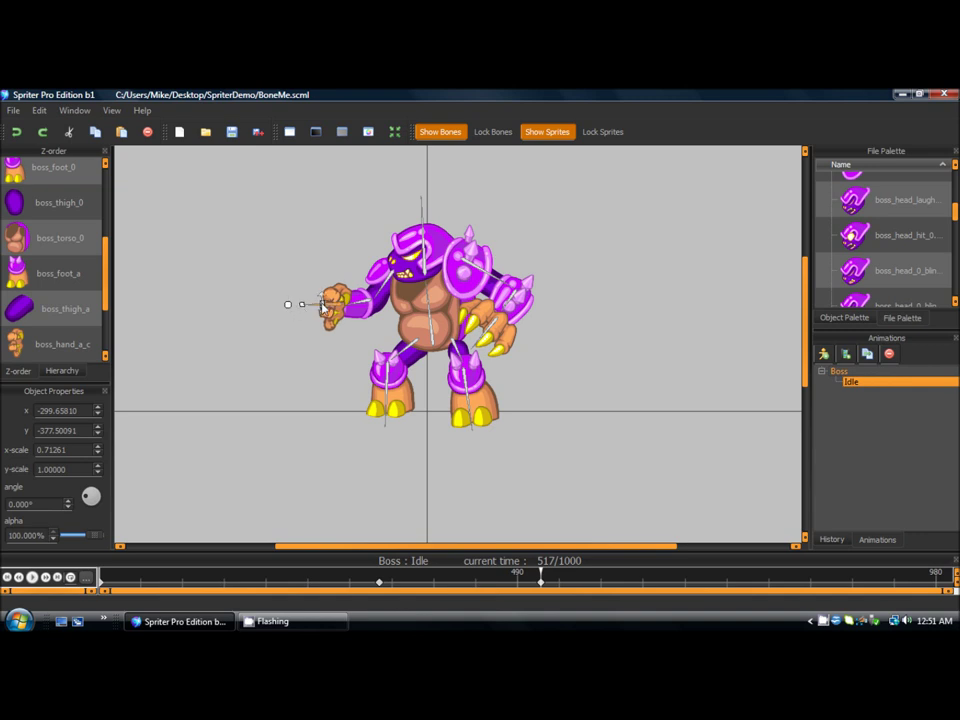
pyautogui.moveTo(302, 310)
pyautogui.mouseDown()
pyautogui.moveTo(244, 306)
pyautogui.moveTo(310, 306)
pyautogui.moveTo(311, 280)
pyautogui.moveTo(307, 309)
pyautogui.mouseUp()
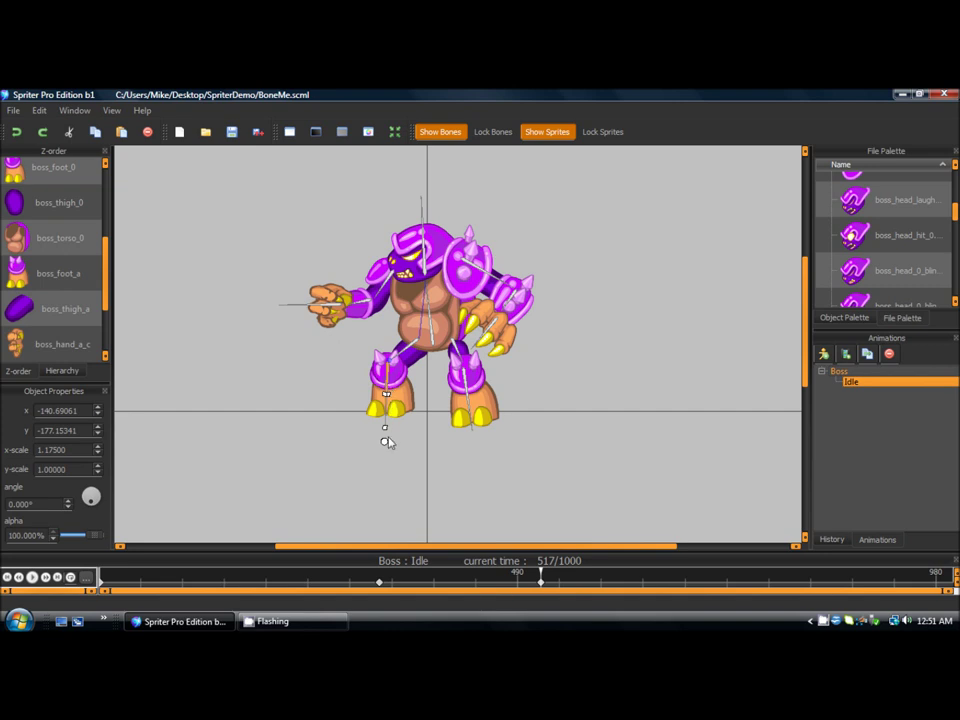
# Lengthen the boss_foot_a leg's shin bone to an x-scale of about 1.28 and move the foot sprite's pivot point near the knee
pyautogui.moveTo(385, 437)
pyautogui.mouseDown()
pyautogui.moveTo(381, 487)
pyautogui.moveTo(381, 410)
pyautogui.moveTo(384, 452)
pyautogui.moveTo(384, 440)
pyautogui.mouseUp()
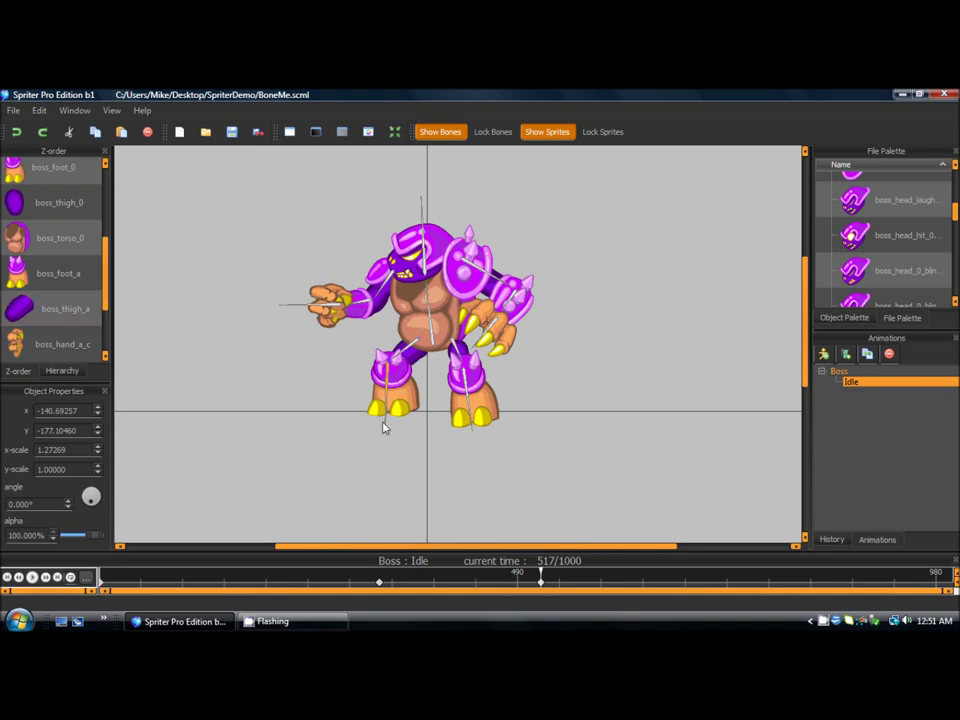
pyautogui.moveTo(386, 440)
pyautogui.mouseDown()
pyautogui.moveTo(384, 465)
pyautogui.moveTo(381, 437)
pyautogui.mouseUp()
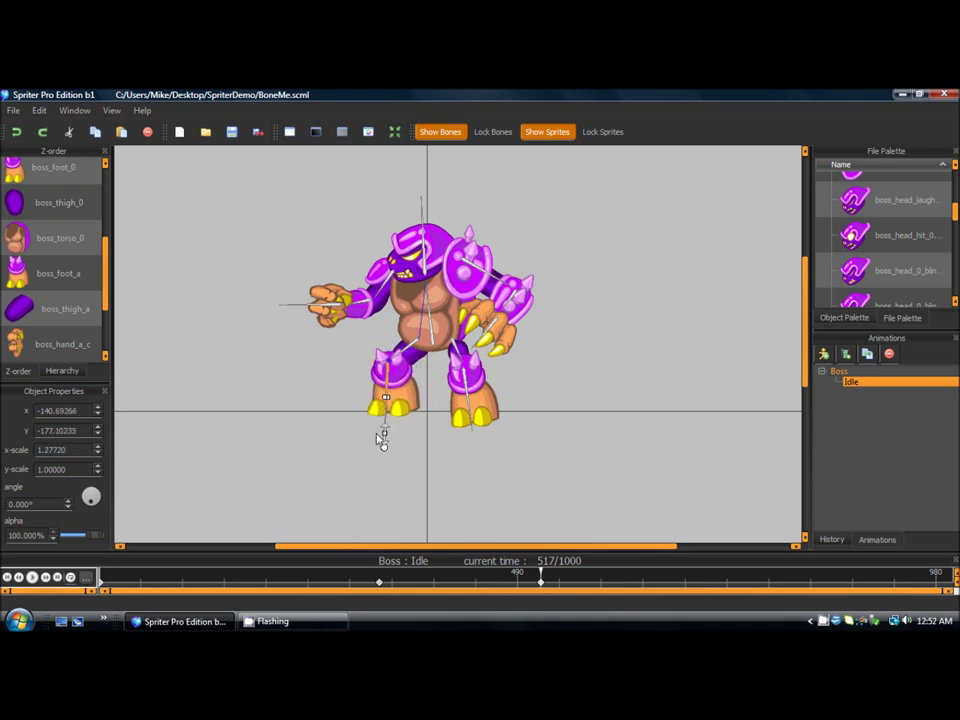
pyautogui.click(363, 352)
pyautogui.moveTo(360, 346); pyautogui.dragTo(386, 377)
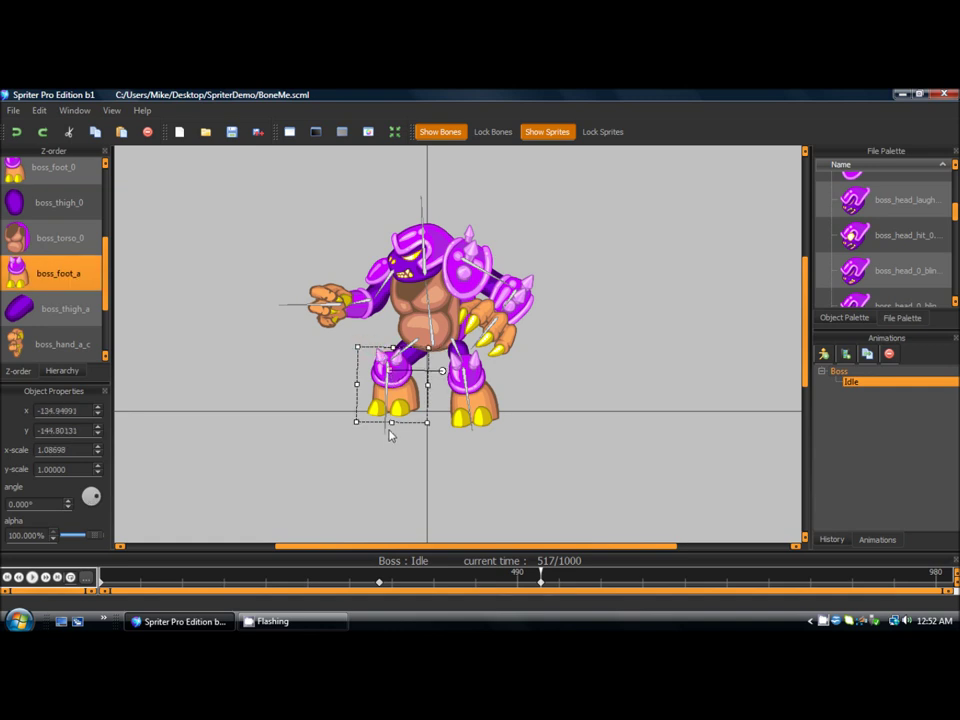
# Reselect the boss_foot_a leg's shin bone and enlarge it to about 1.44 x-scale and 1.30 y-scale
pyautogui.click(383, 446)
pyautogui.click(385, 432)
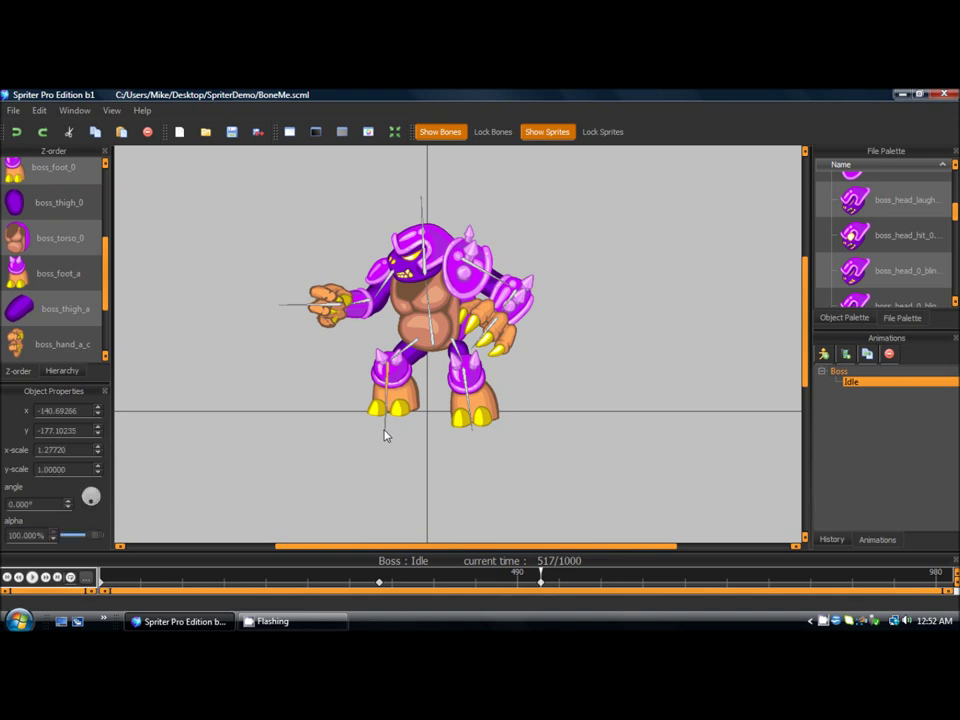
pyautogui.moveTo(385, 442); pyautogui.dragTo(389, 403)
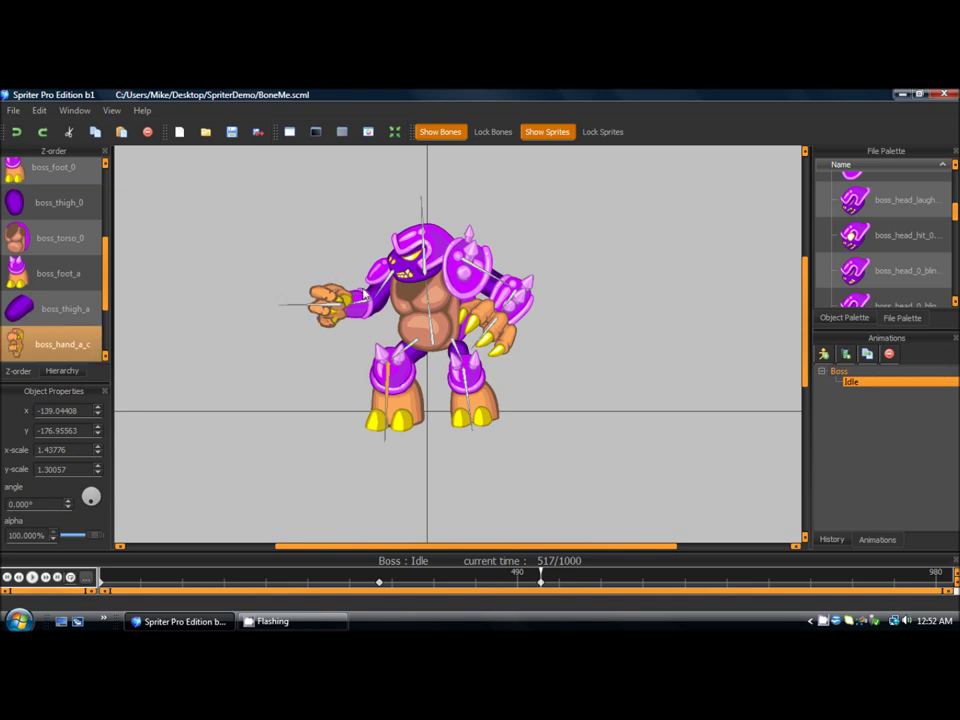
# Set boss_torso_0.png's default pivot point in the lower belly, and select the boss_hand_a_c sprite on the character
pyautogui.moveTo(956, 212); pyautogui.dragTo(956, 187)
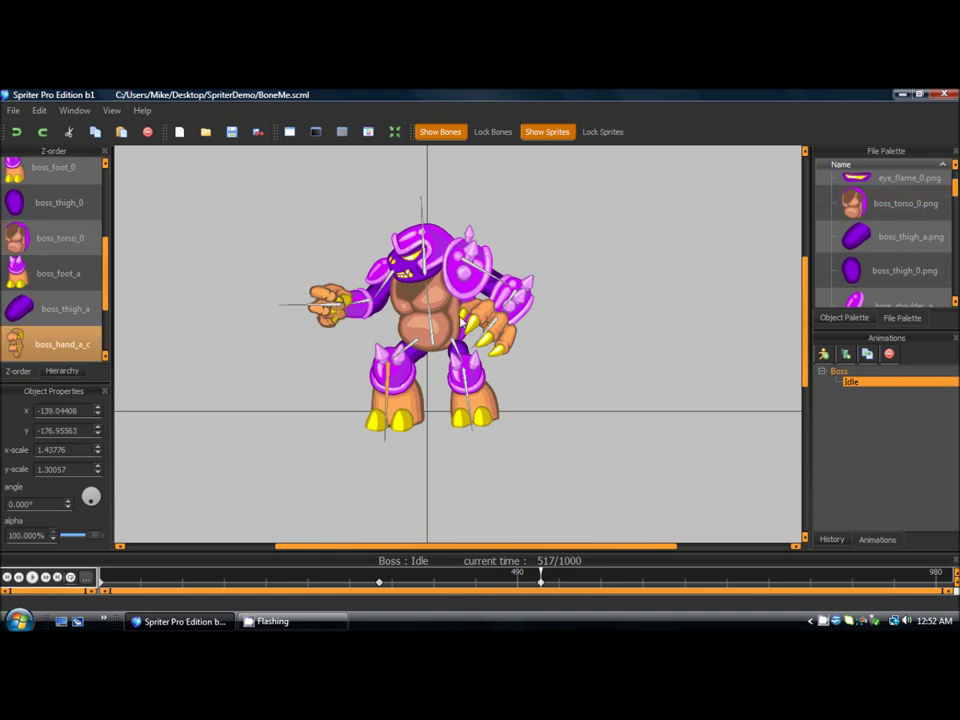
pyautogui.doubleClick(852, 206)
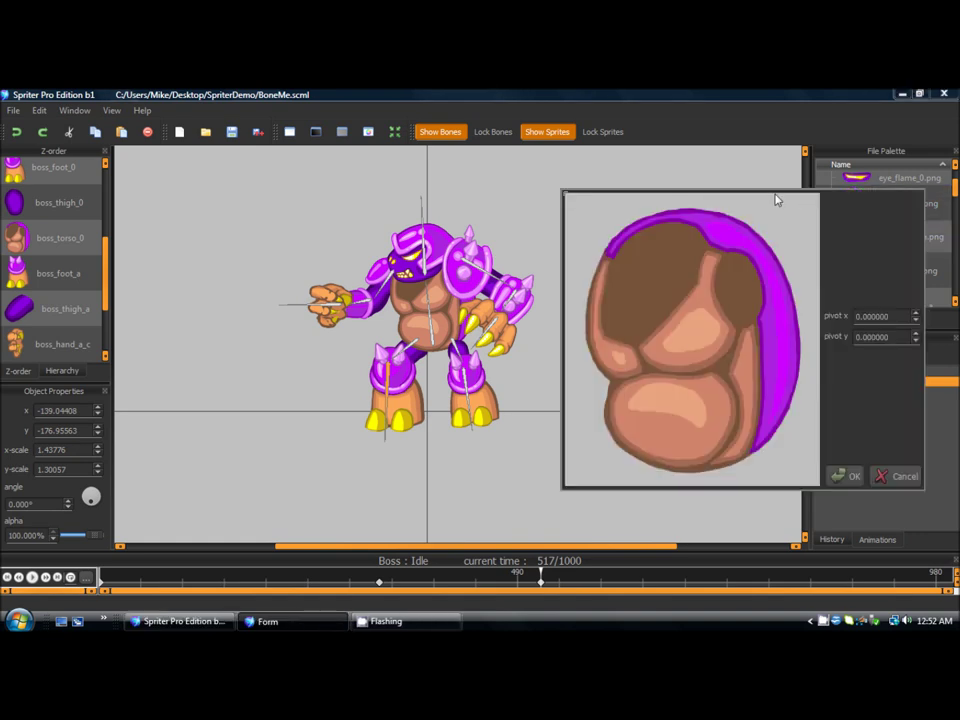
pyautogui.click(668, 437)
pyautogui.click(848, 477)
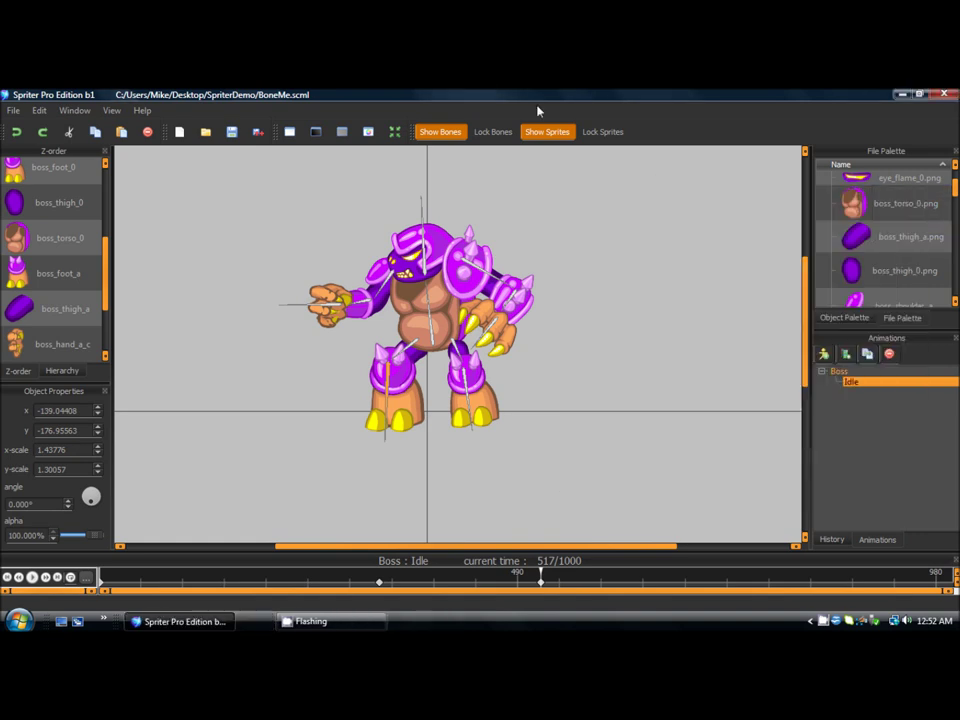
pyautogui.click(336, 290)
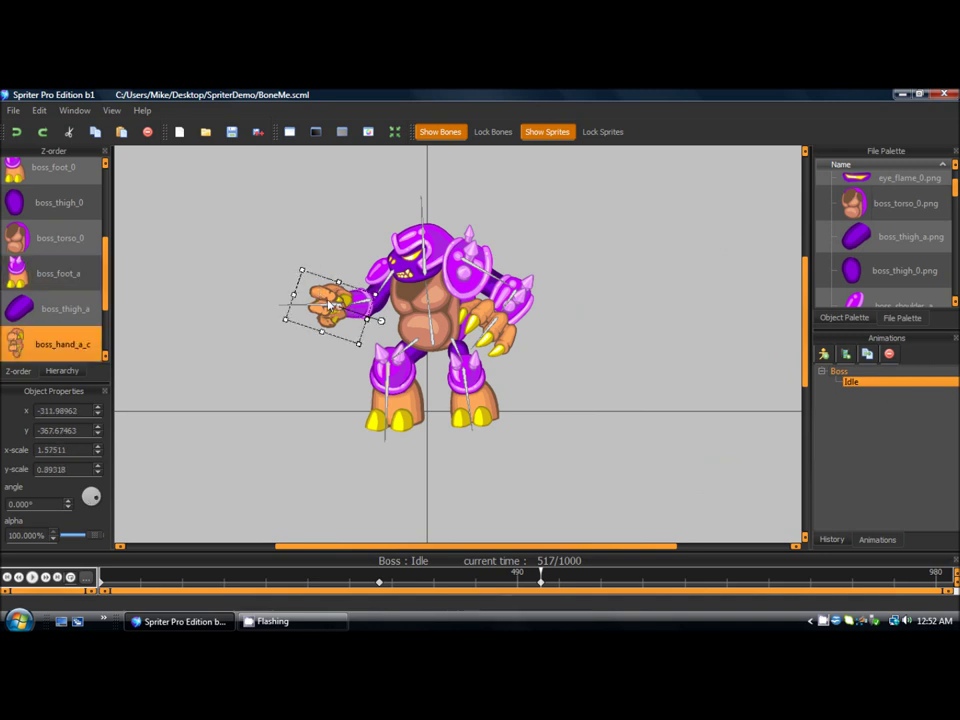